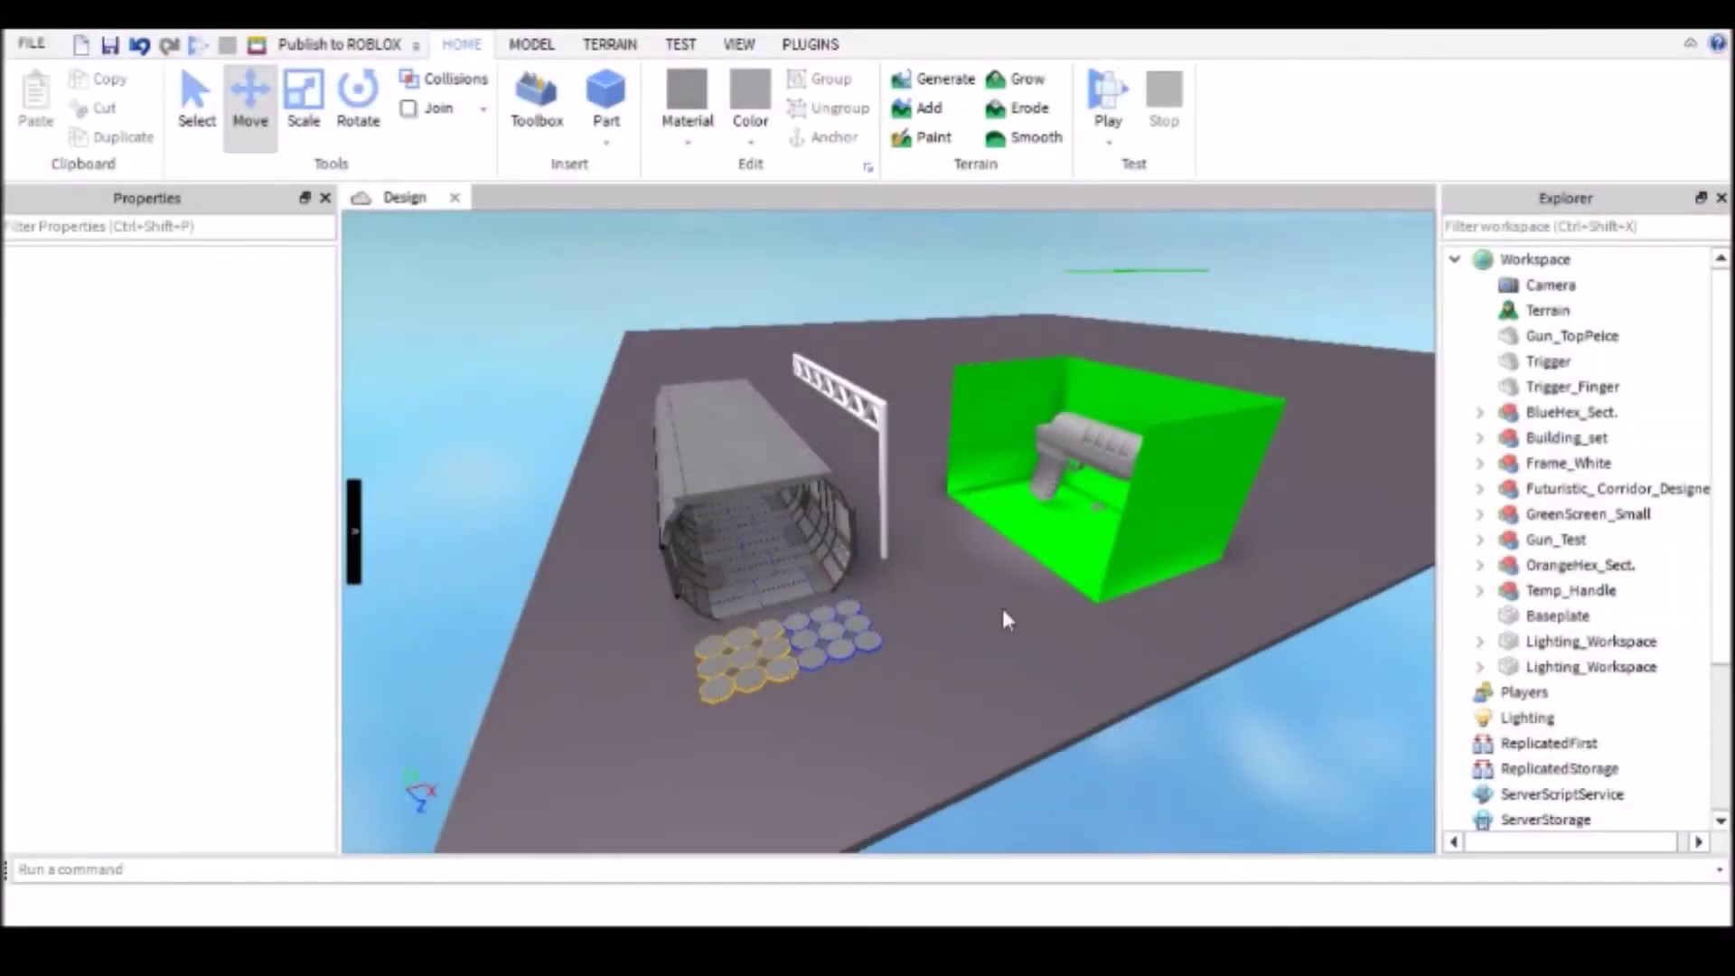
Step: Examine the corridor, the hexagon floor tiles and the gun model inside the green screen from several sides
right_drag(1003, 609, 945, 600)
scroll(945, 603, up, 10)
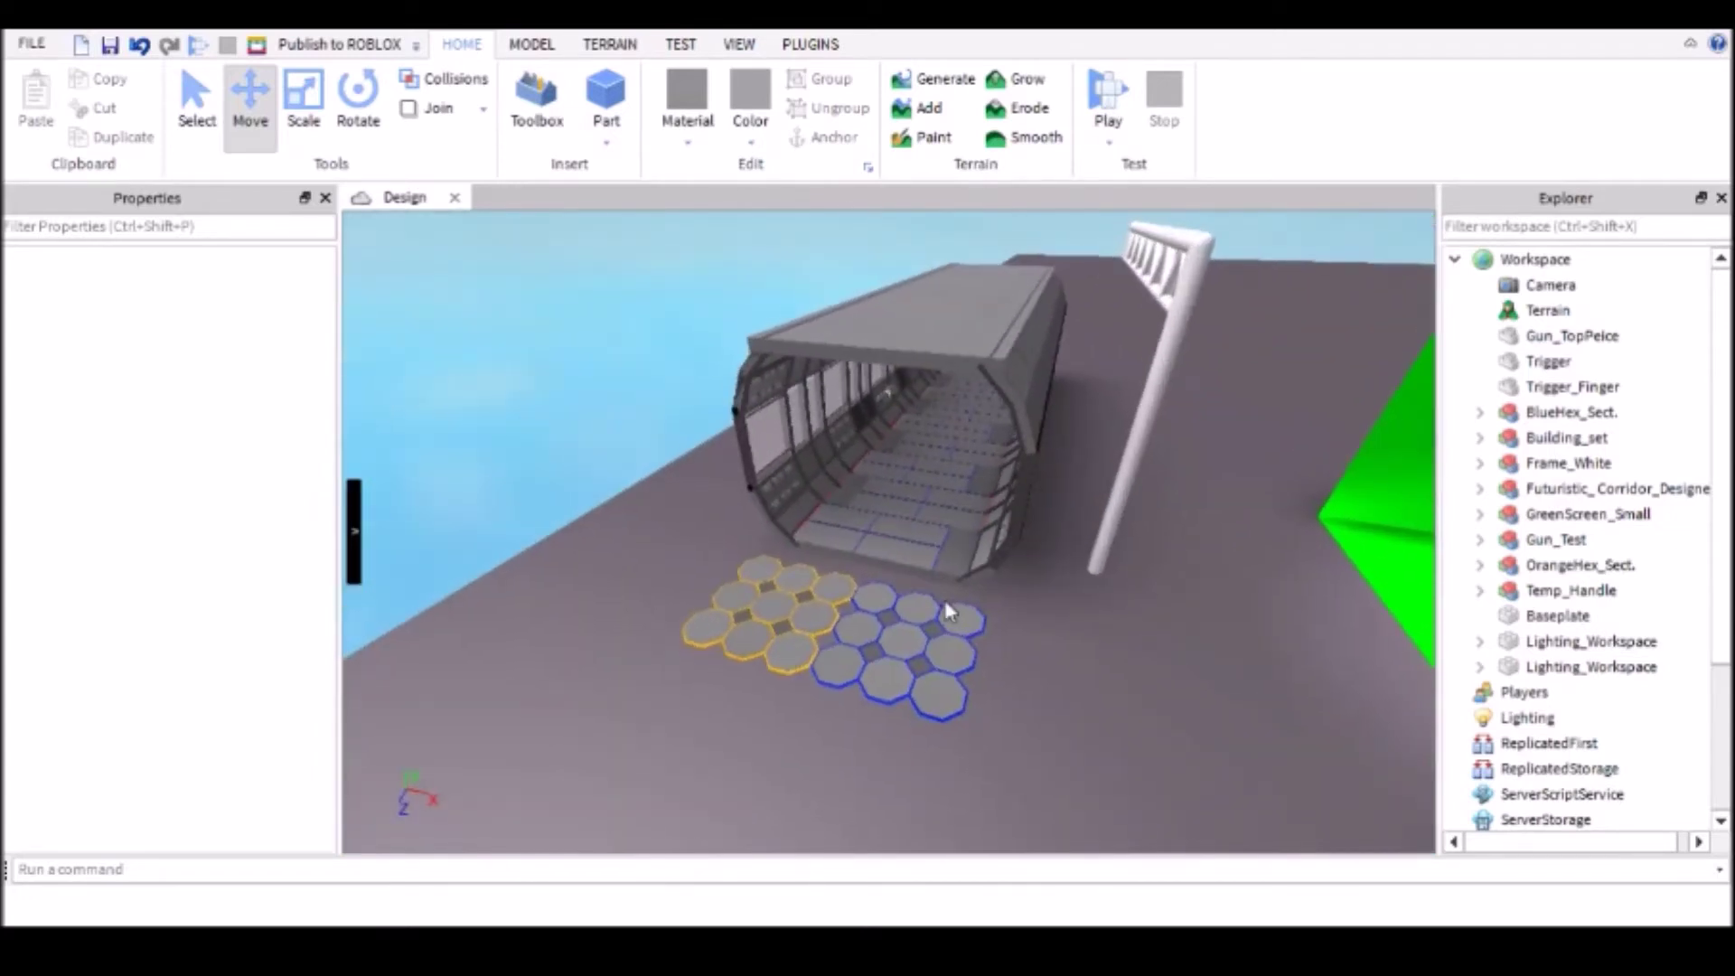
scroll(949, 612, down, 10)
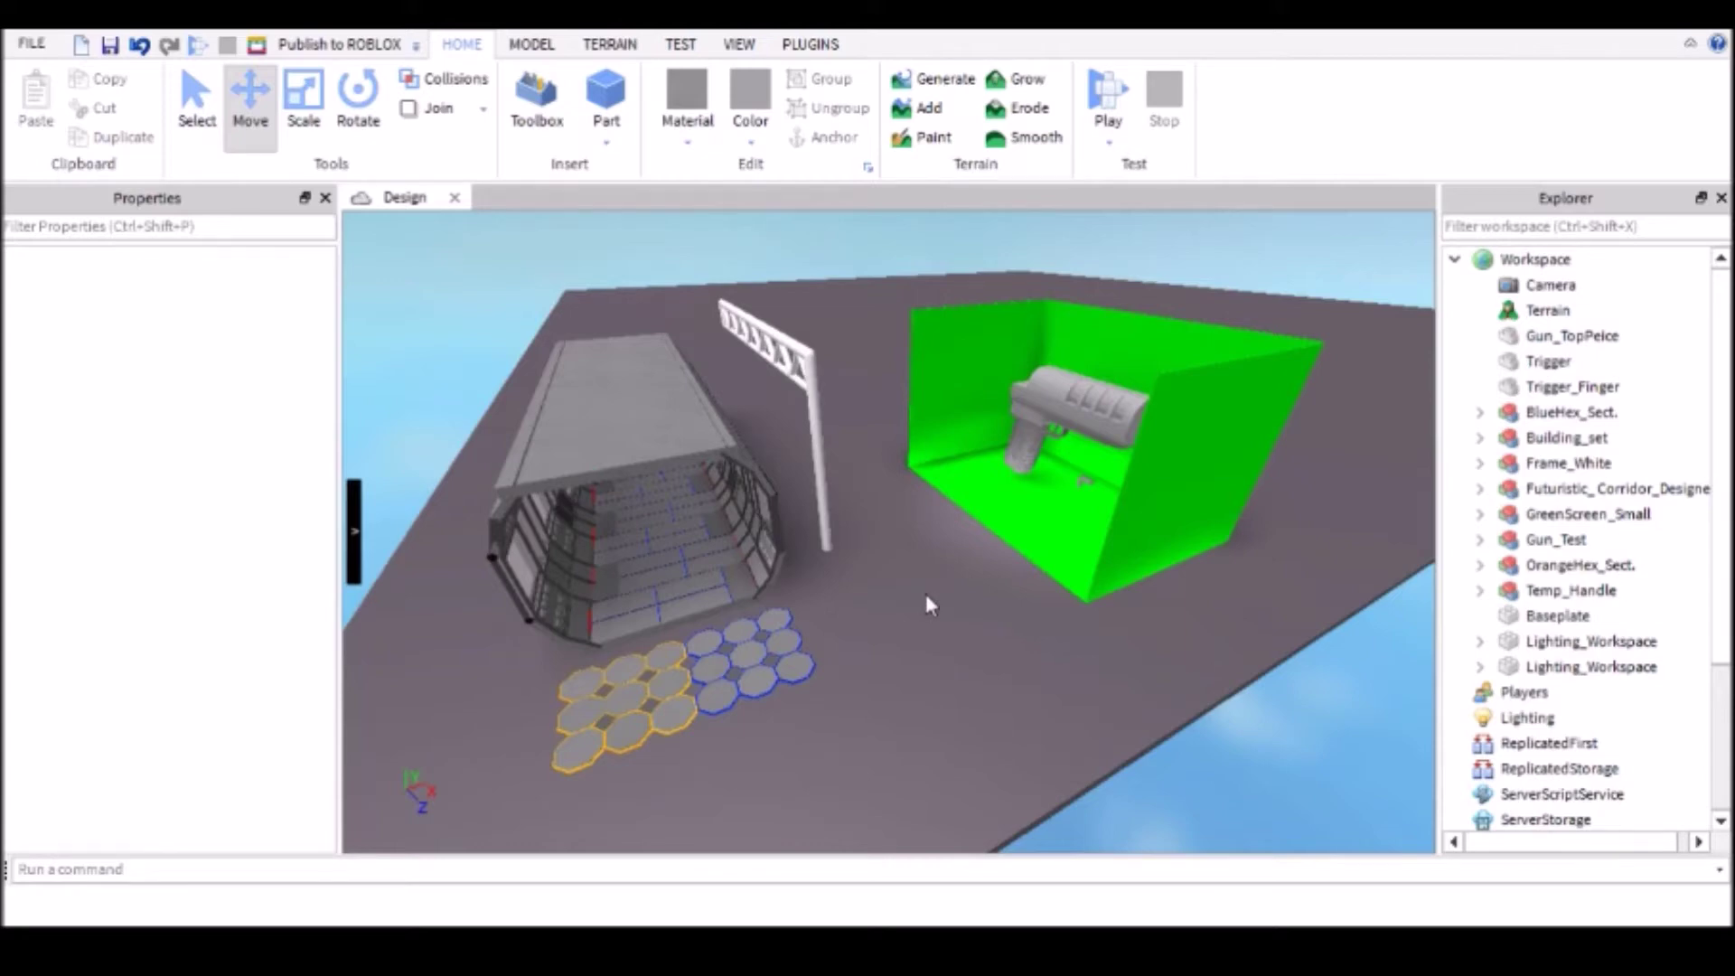
right_drag(914, 579, 885, 515)
scroll(732, 471, up, 5)
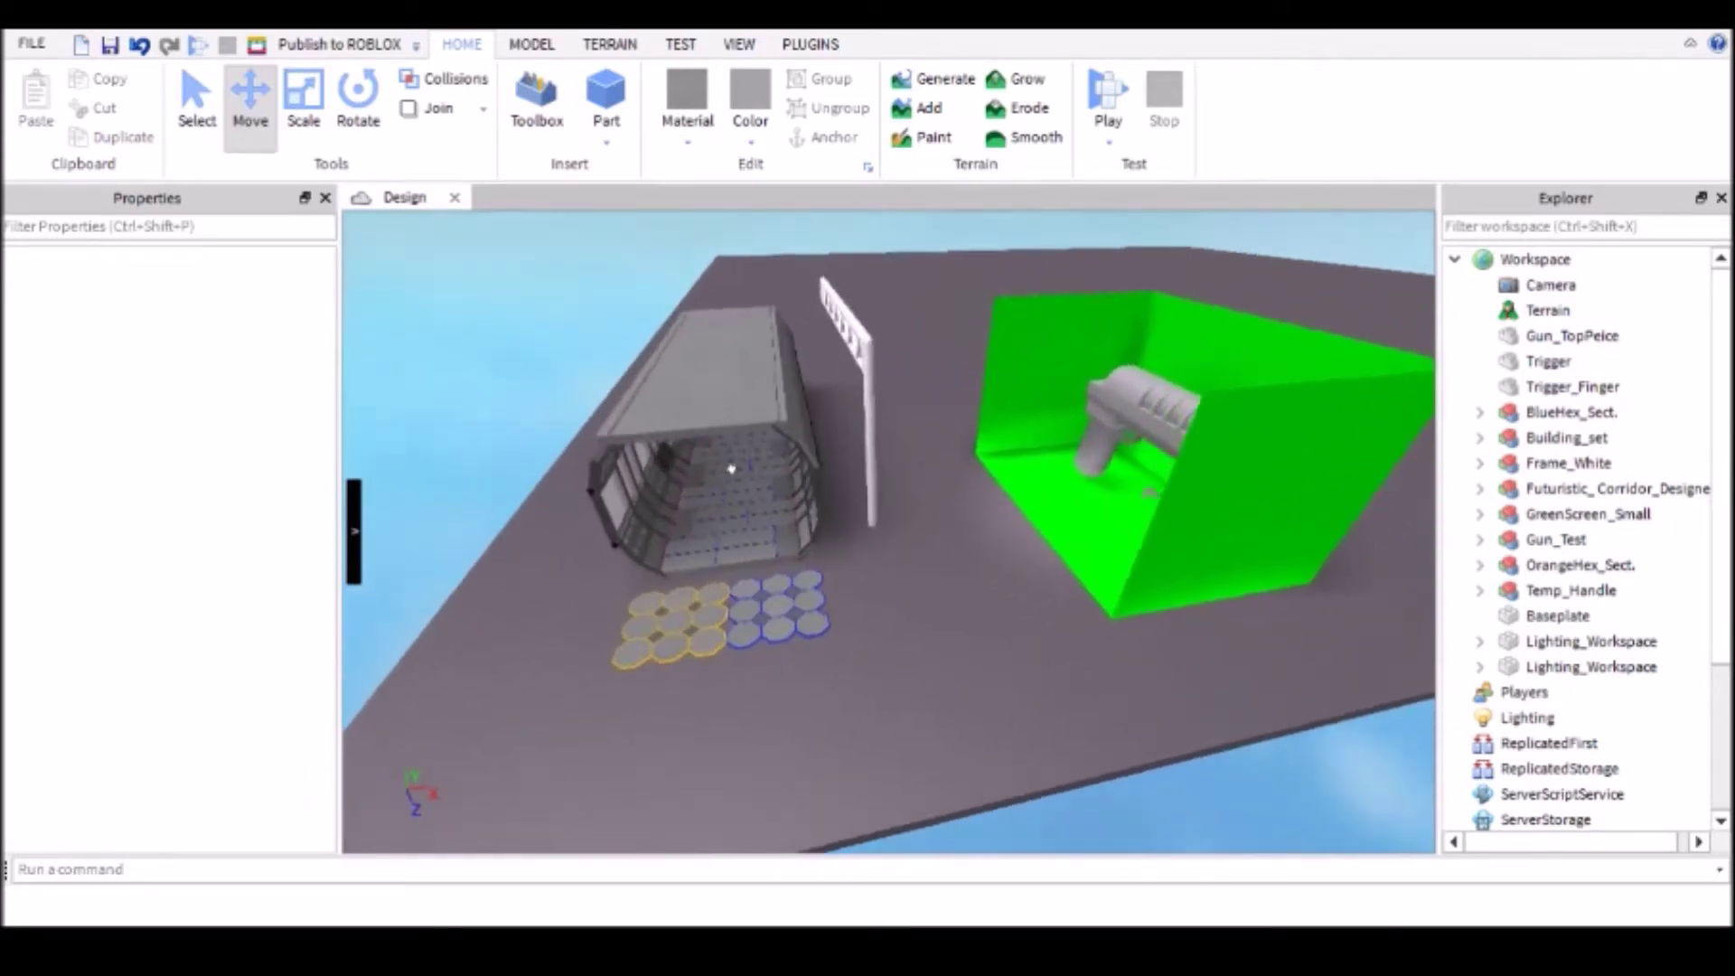
right_drag(861, 417, 861, 416)
scroll(861, 417, up, 3)
scroll(861, 417, up, 4)
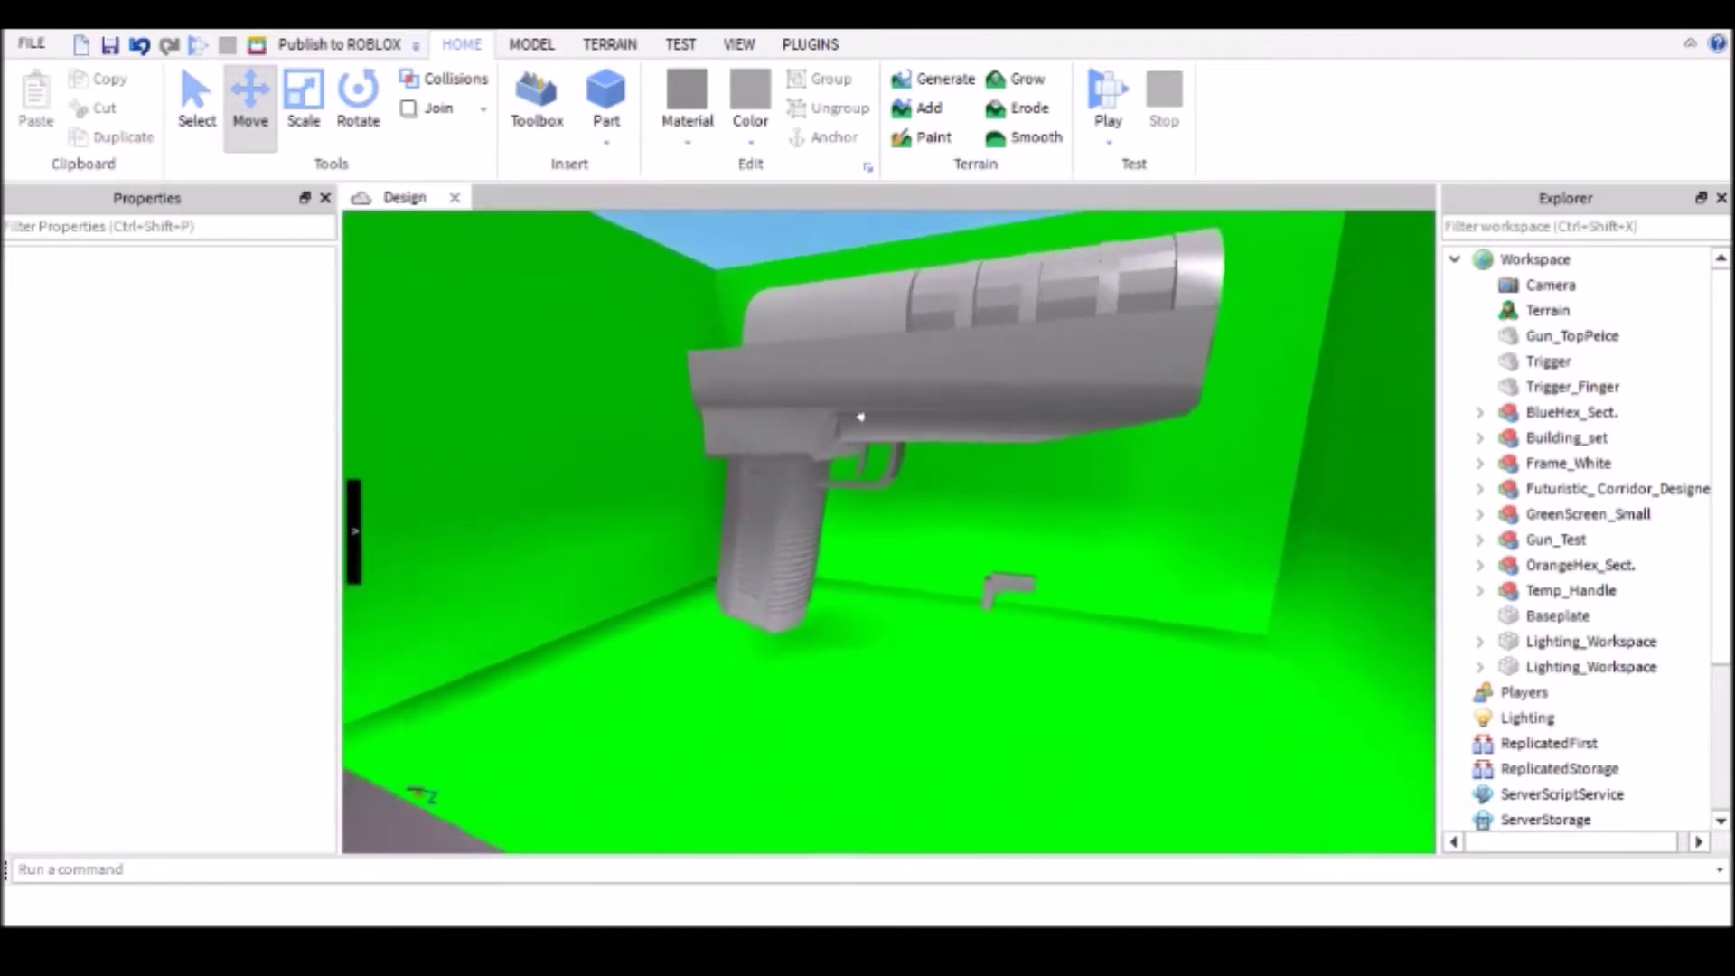
scroll(861, 416, down, 3)
mouse_move(861, 416)
right_down()
mouse_move(883, 443)
mouse_move(861, 416)
right_up()
scroll(861, 416, down, 3)
scroll(861, 417, up, 3)
scroll(881, 434, down, 2)
scroll(883, 441, up, 6)
scroll(884, 441, up, 6)
scroll(882, 433, down, 8)
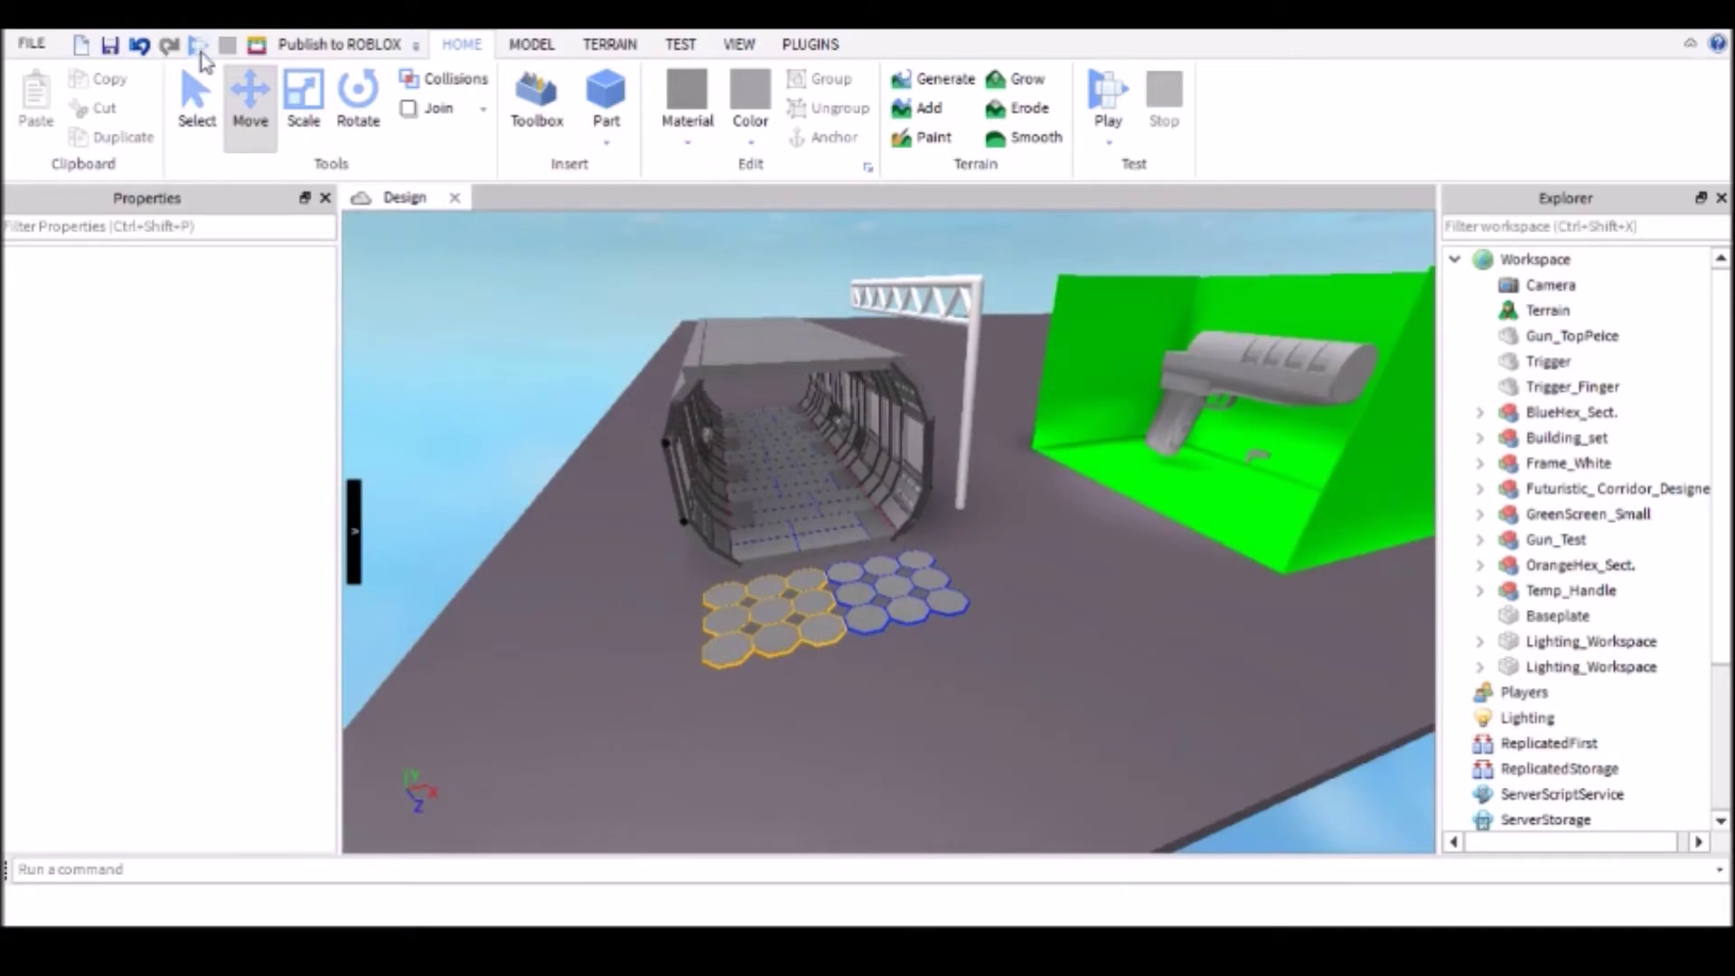
Step: Start a play test and walk the character out of the corridor, over the hexagon tiles, onto open ground
click(198, 45)
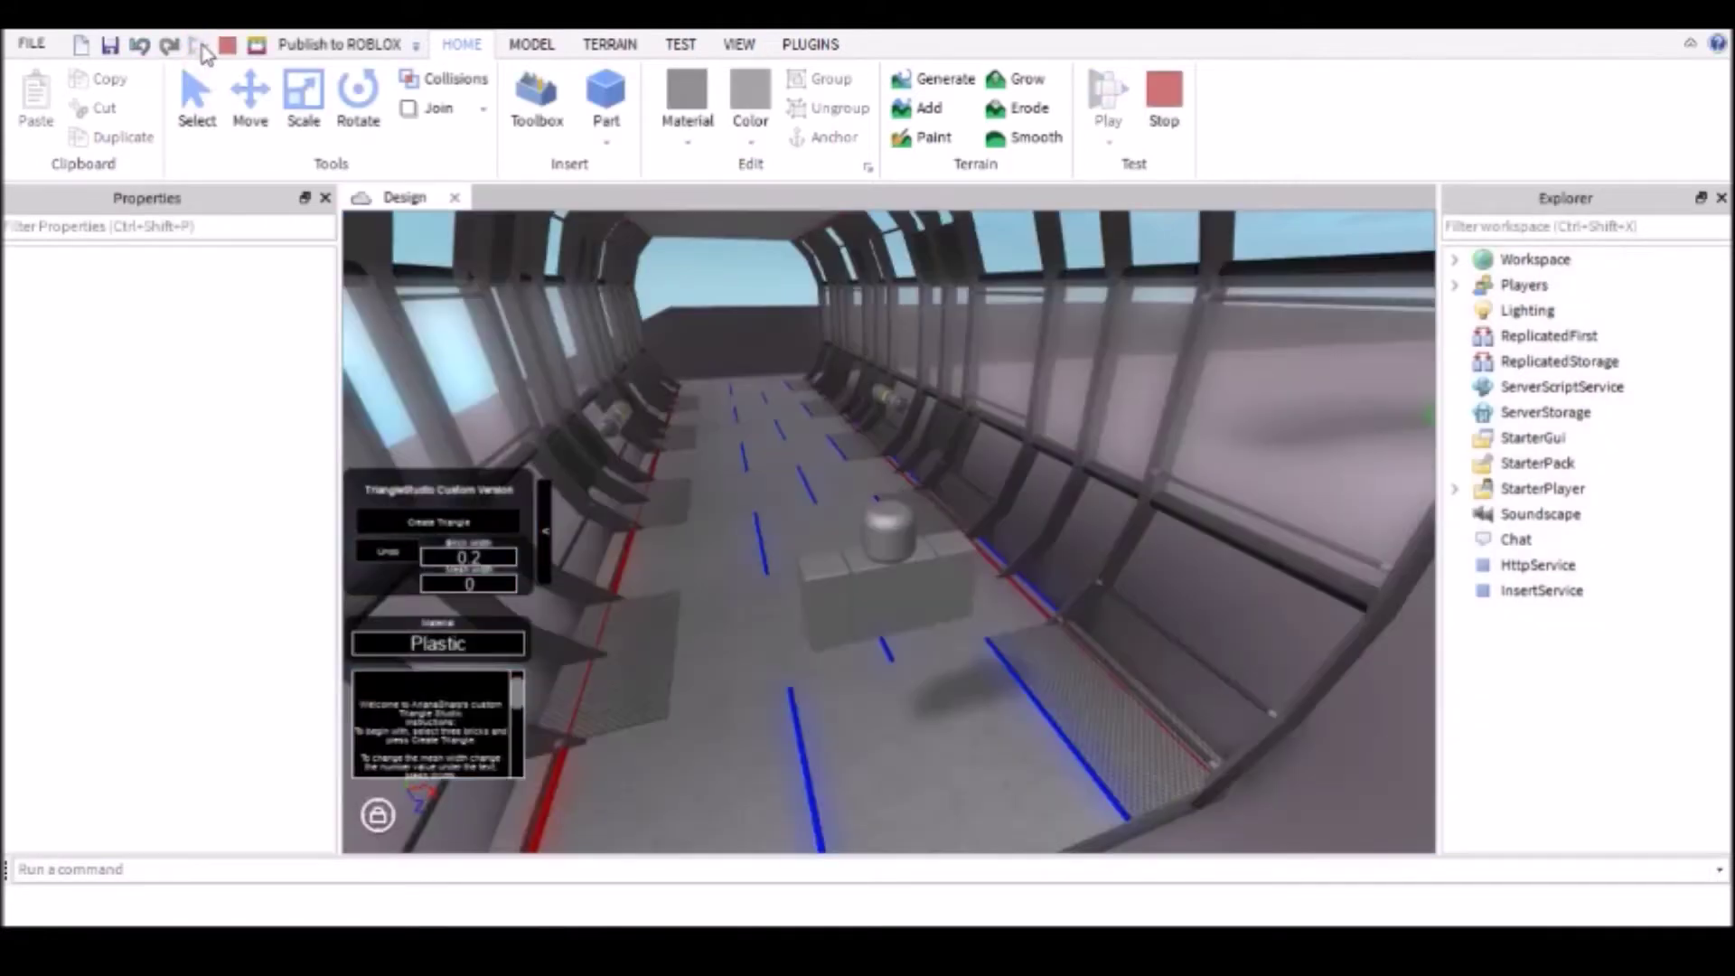
key(w)
mouse_move(917, 501)
right_down()
mouse_move(922, 522)
mouse_move(919, 506)
right_up()
key(w)
scroll(918, 501, down, 3)
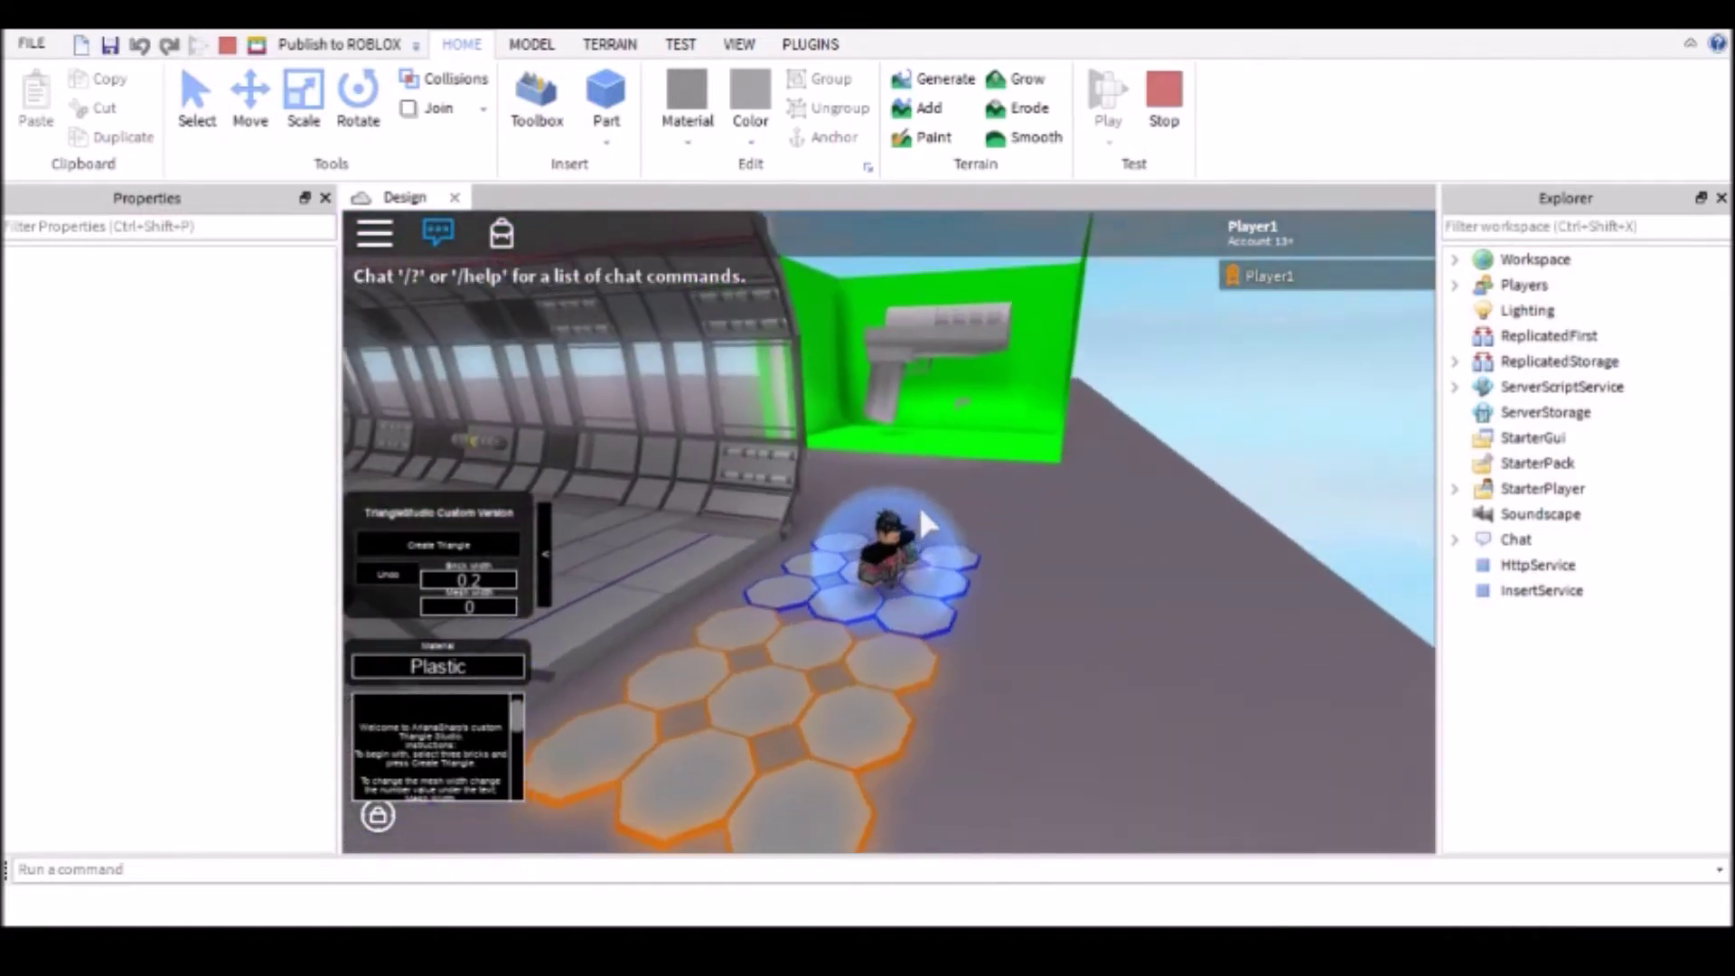
key(d)
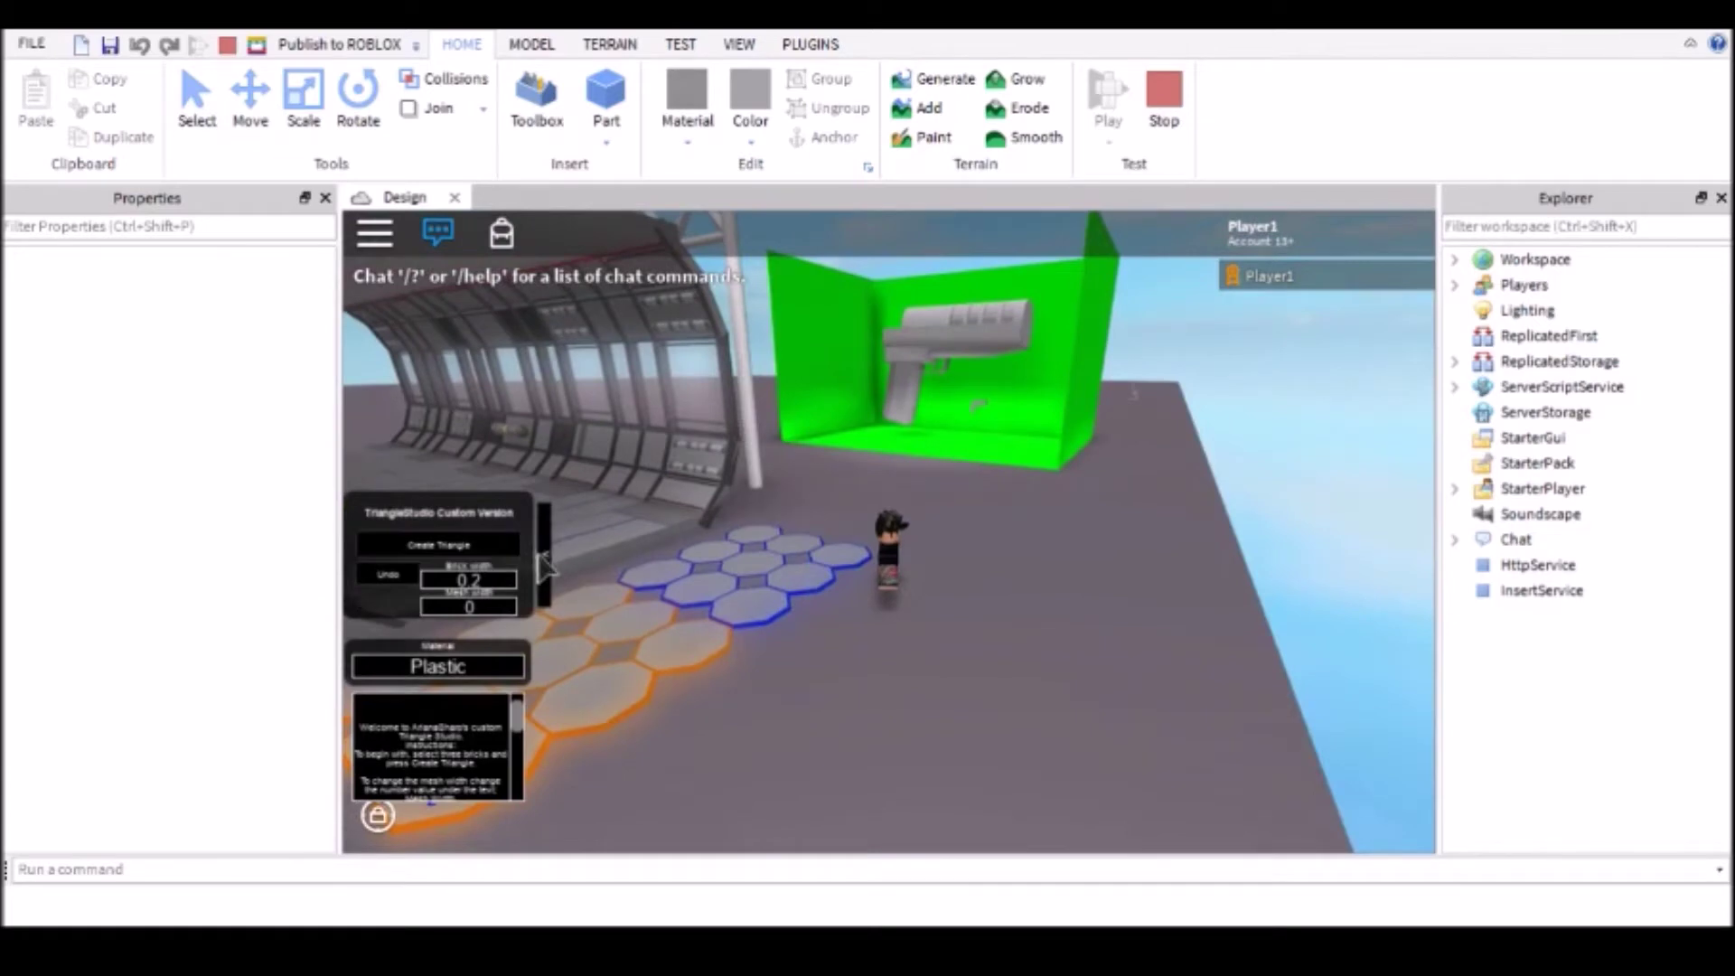
Step: Collapse the TriangleStudio plugin overlay in the running test
click(545, 560)
right_drag(764, 580, 764, 580)
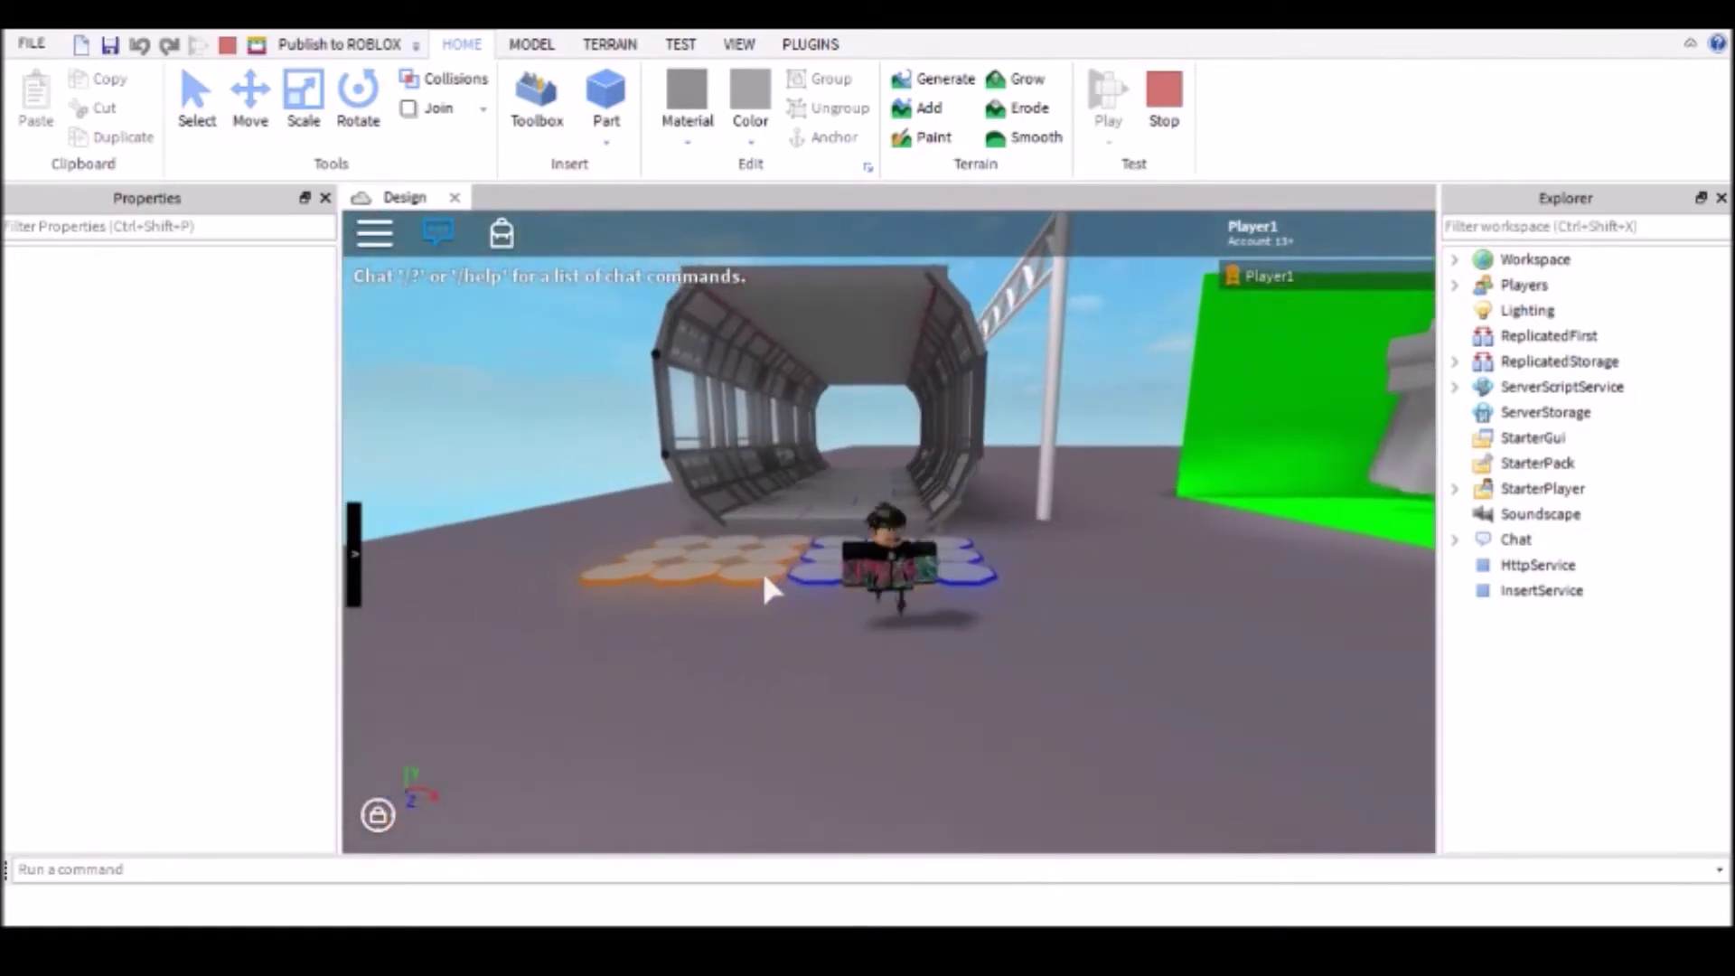
right_drag(855, 501, 855, 501)
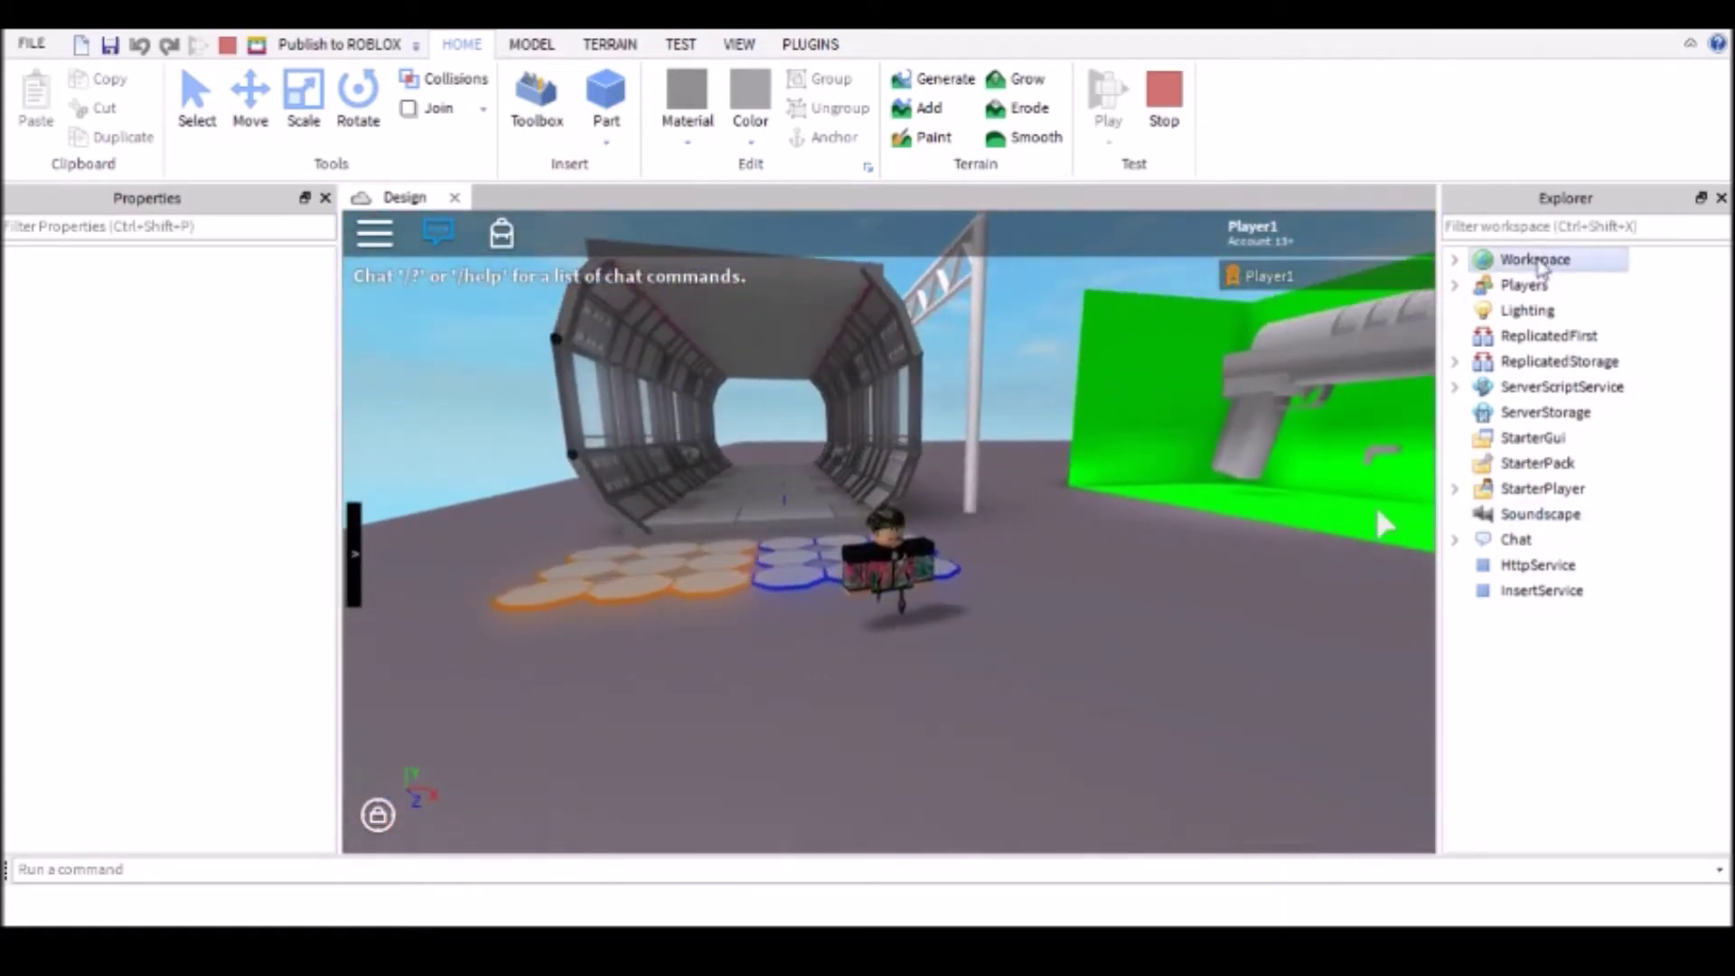
Step: Find the Player1 character model in the running test's Workspace, check its contents and copy the whole model
click(1454, 285)
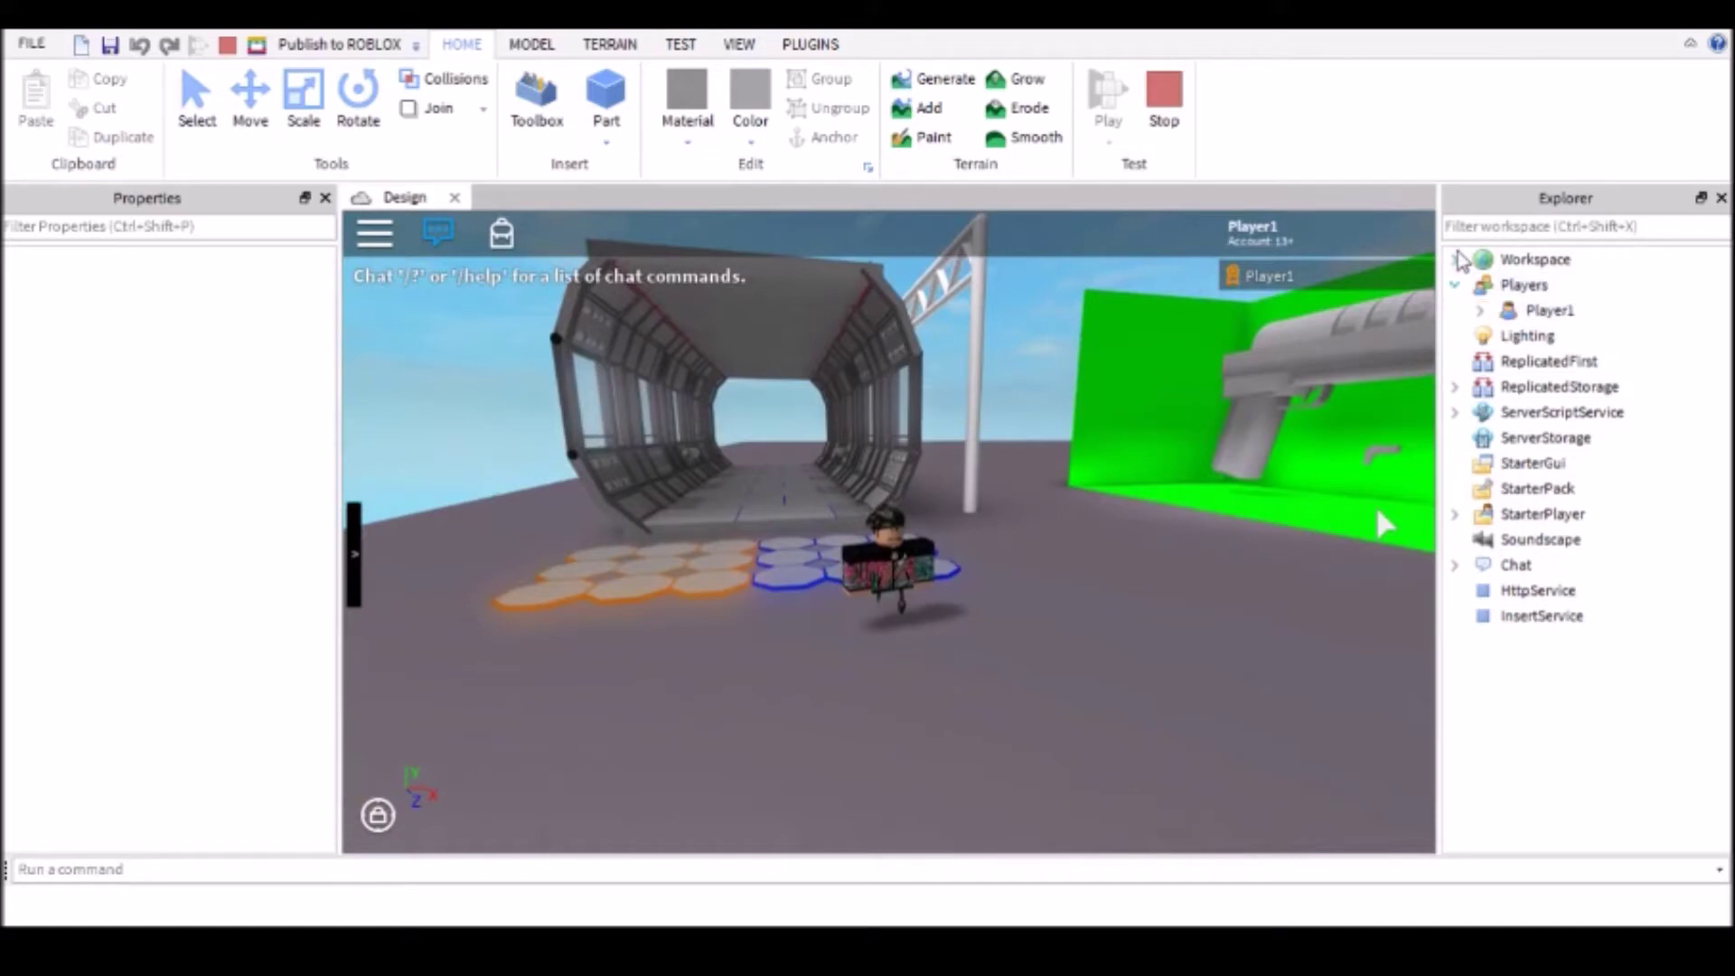
click(1455, 259)
scroll(1543, 662, down, 1)
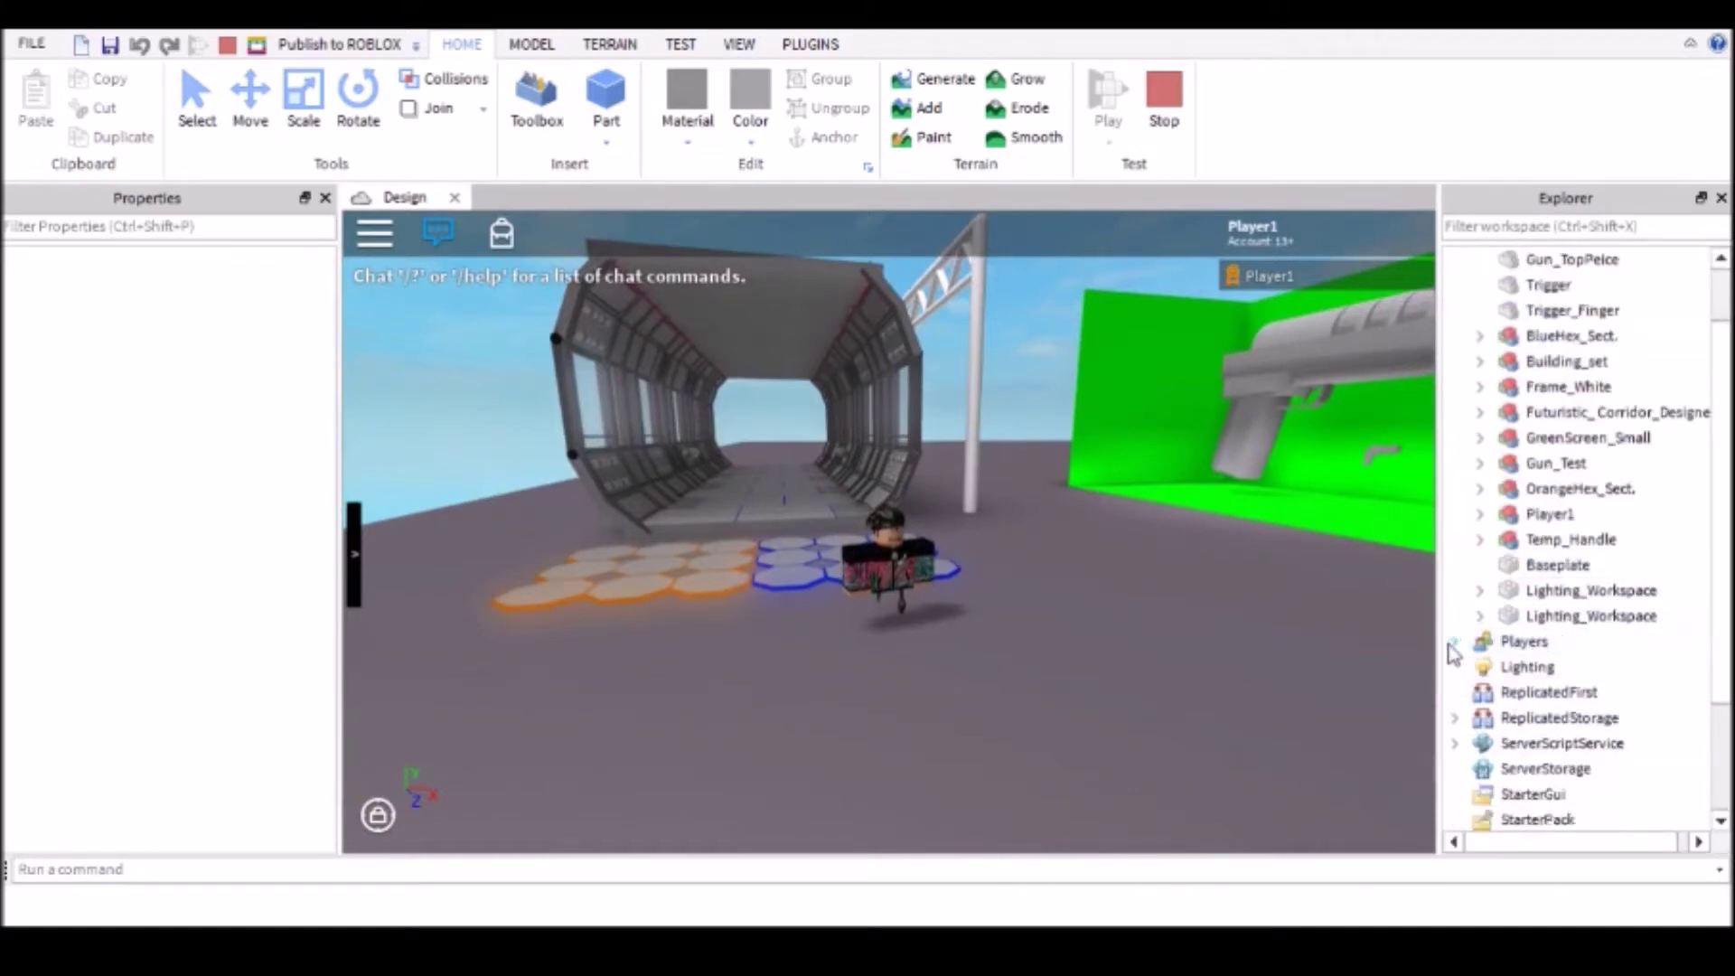
scroll(1550, 388, up, 1)
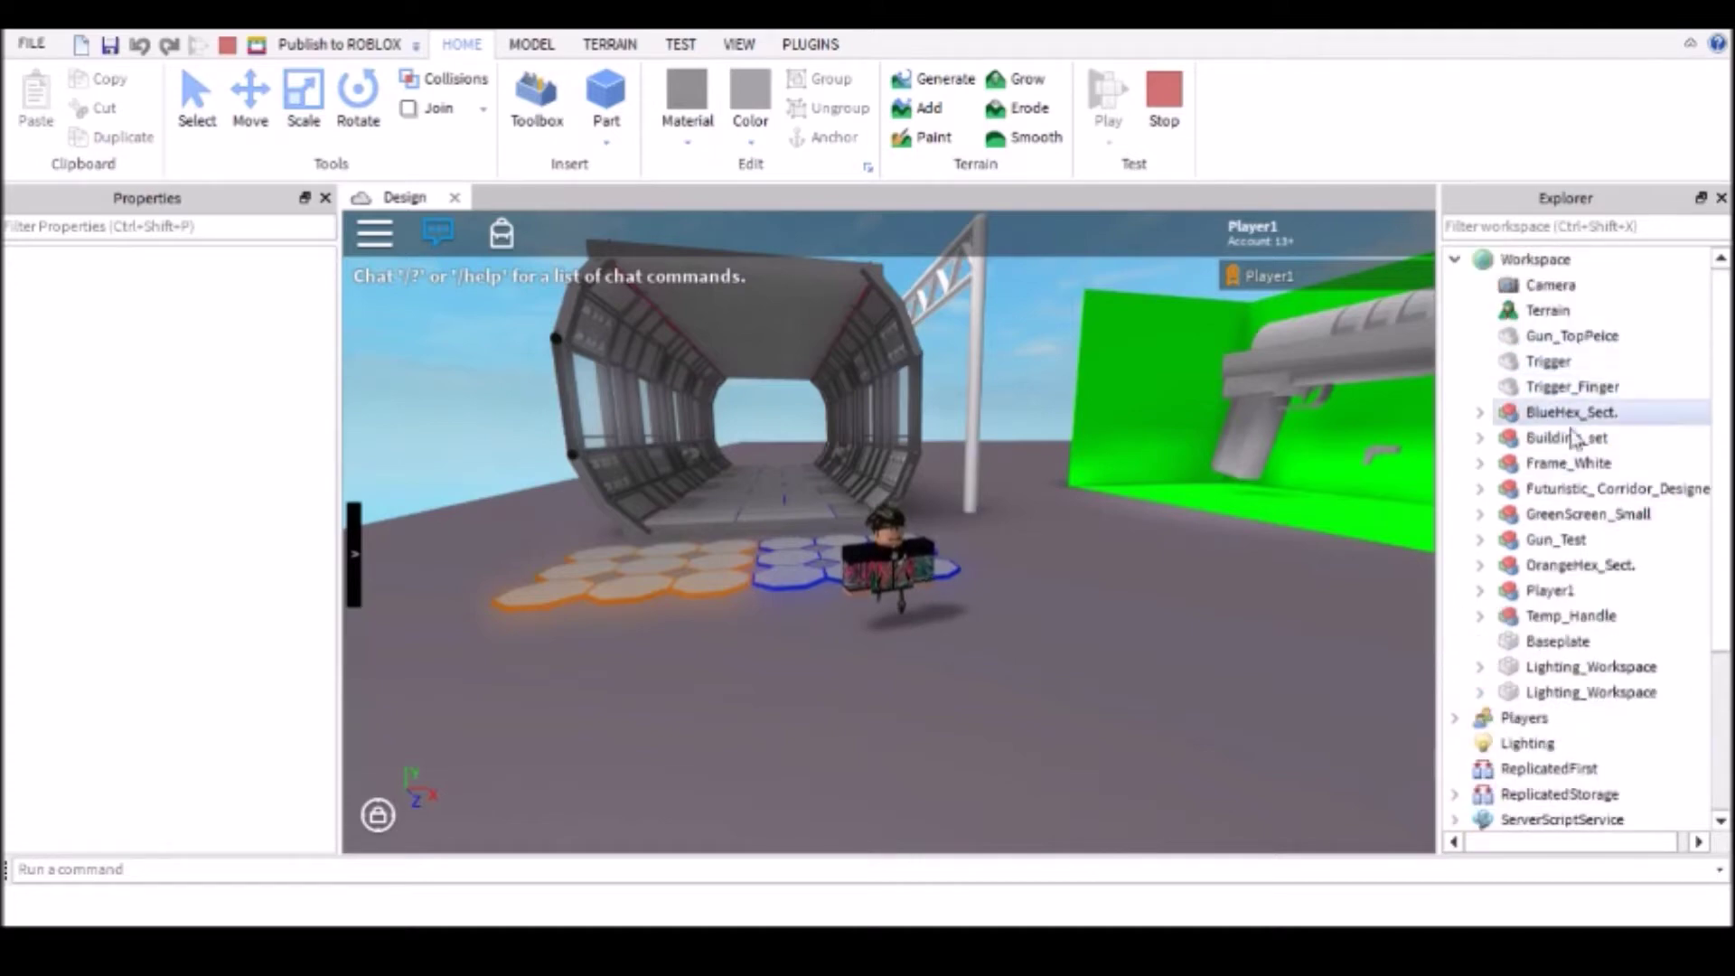
click(1550, 590)
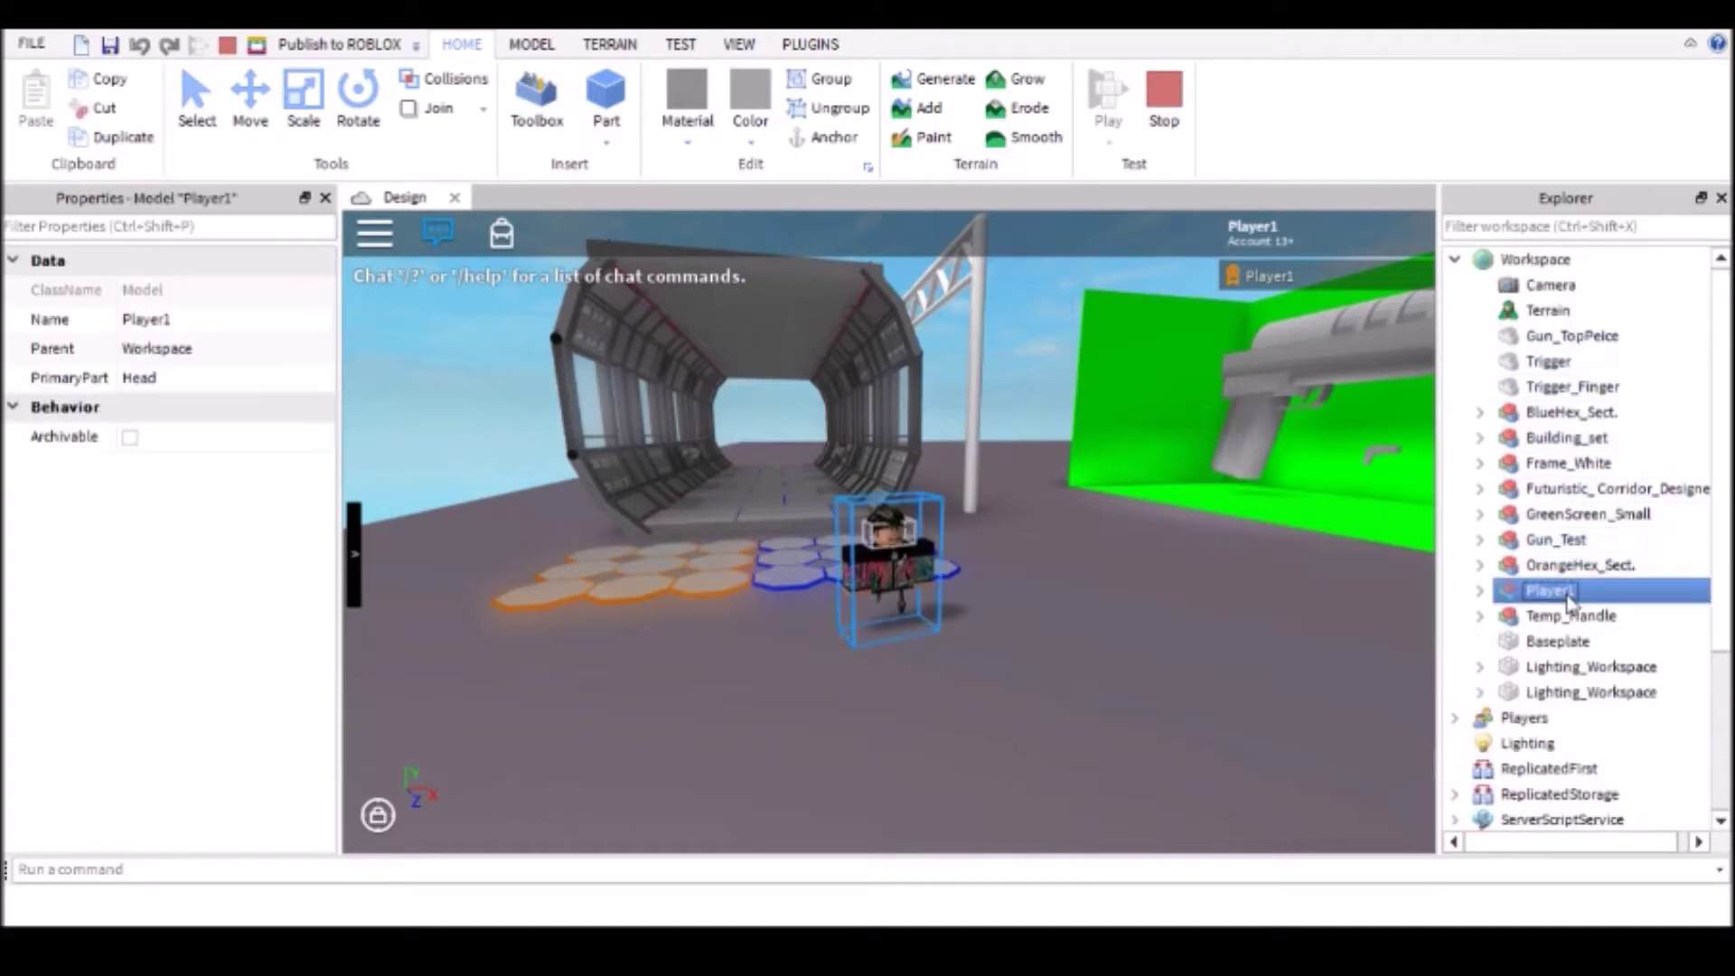
click(1480, 591)
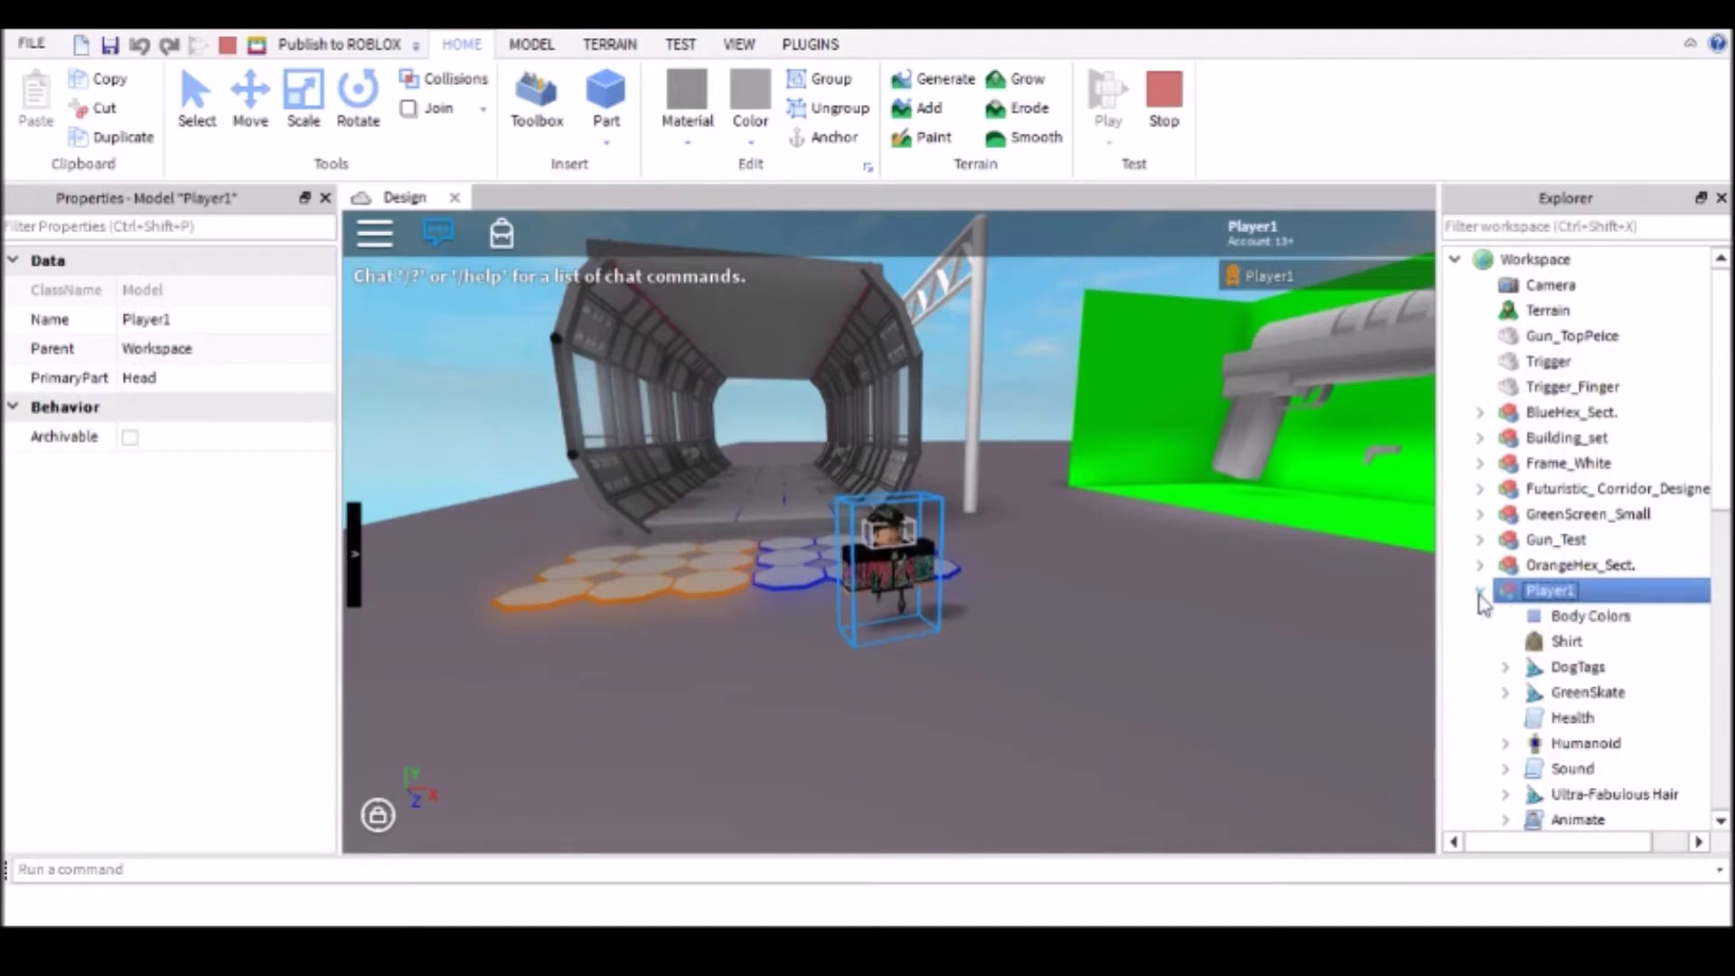
scroll(1608, 605, down, 4)
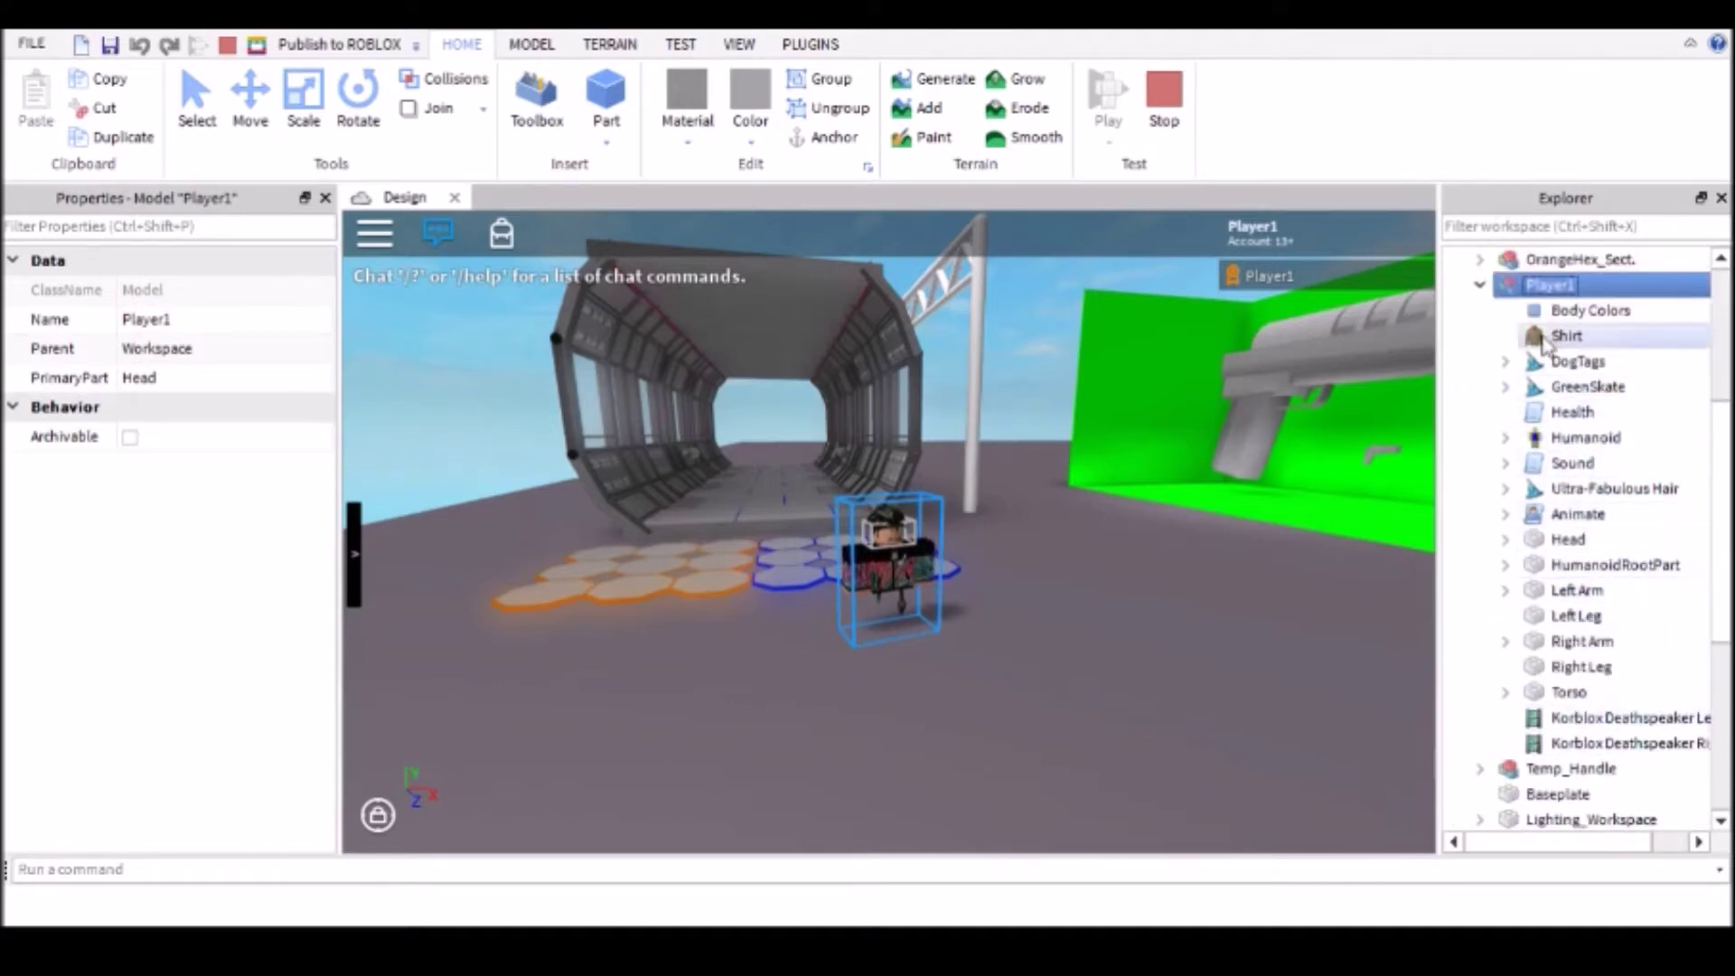
scroll(1518, 437, up, 2)
click(1480, 438)
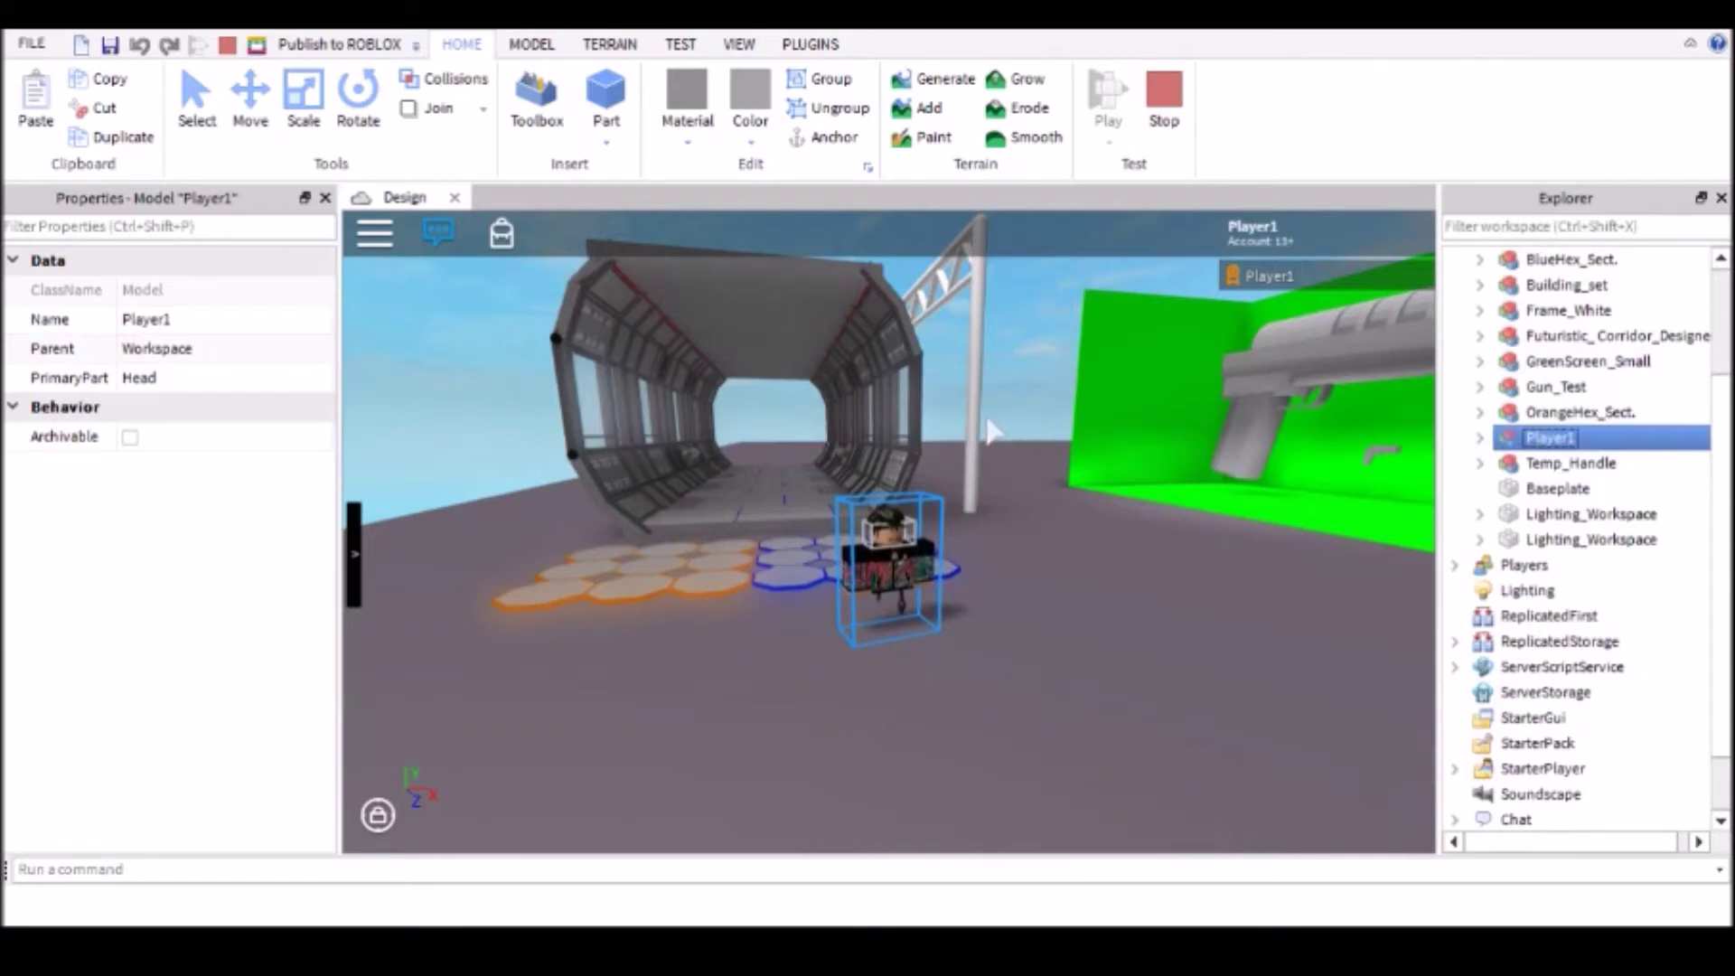
scroll(1535, 406, up, 3)
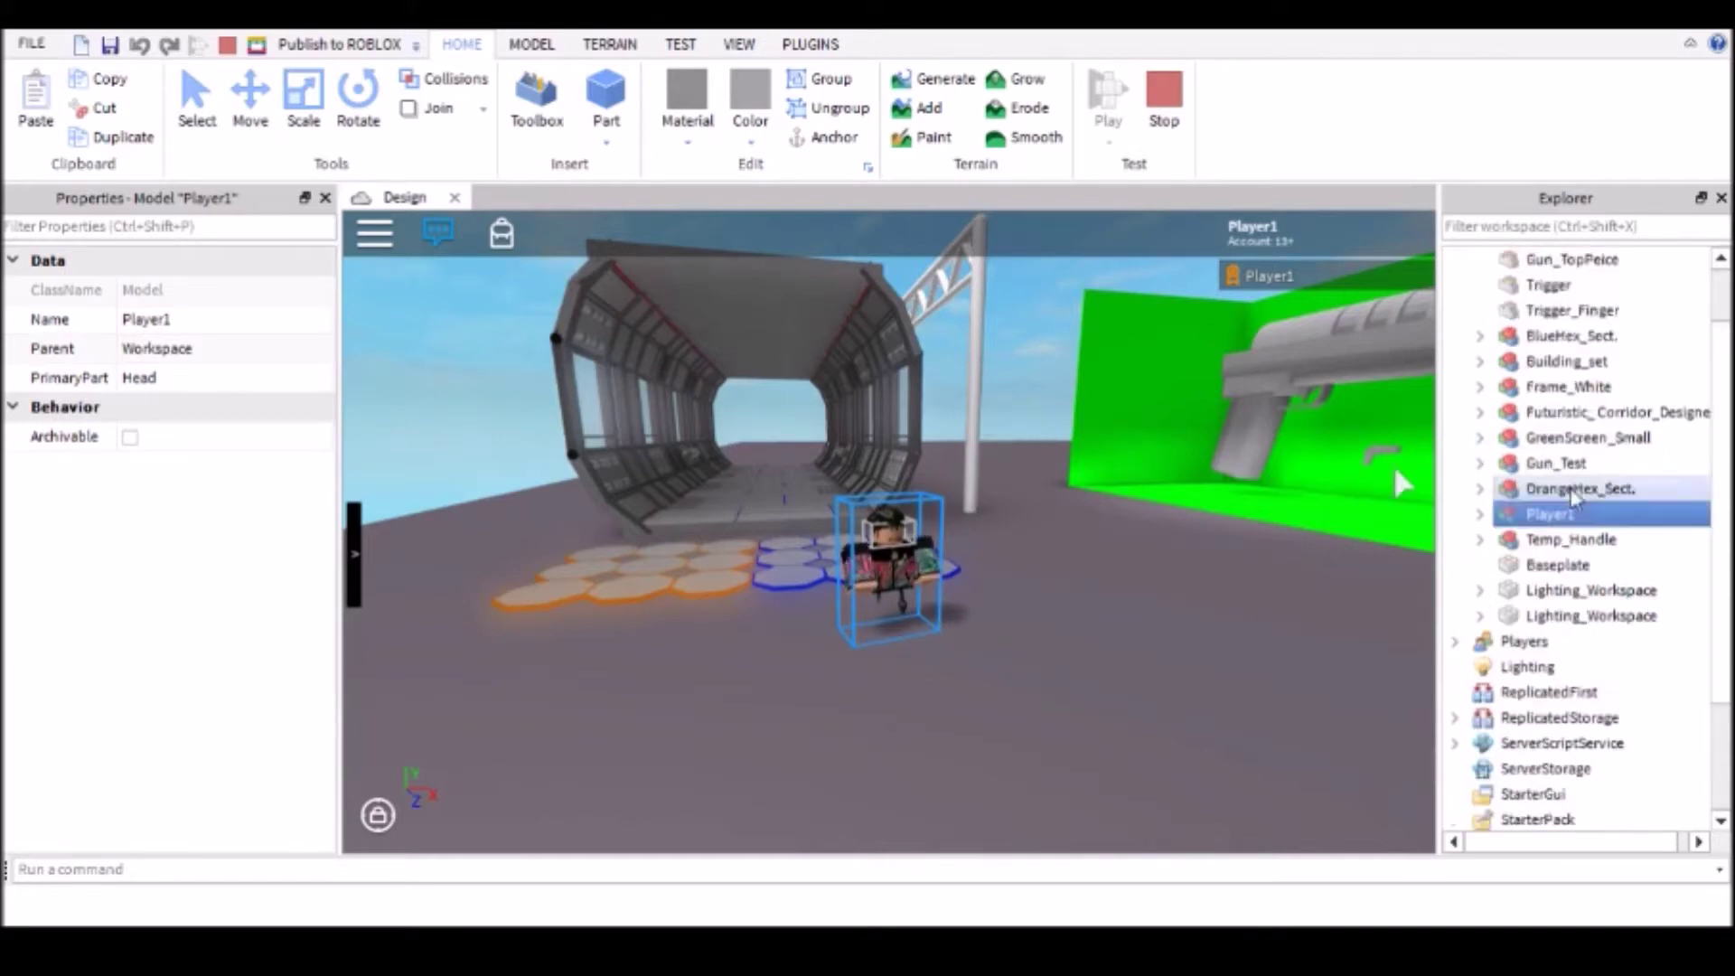
Step: Collapse the Workspace contents and stop the play test
click(1469, 260)
click(1456, 261)
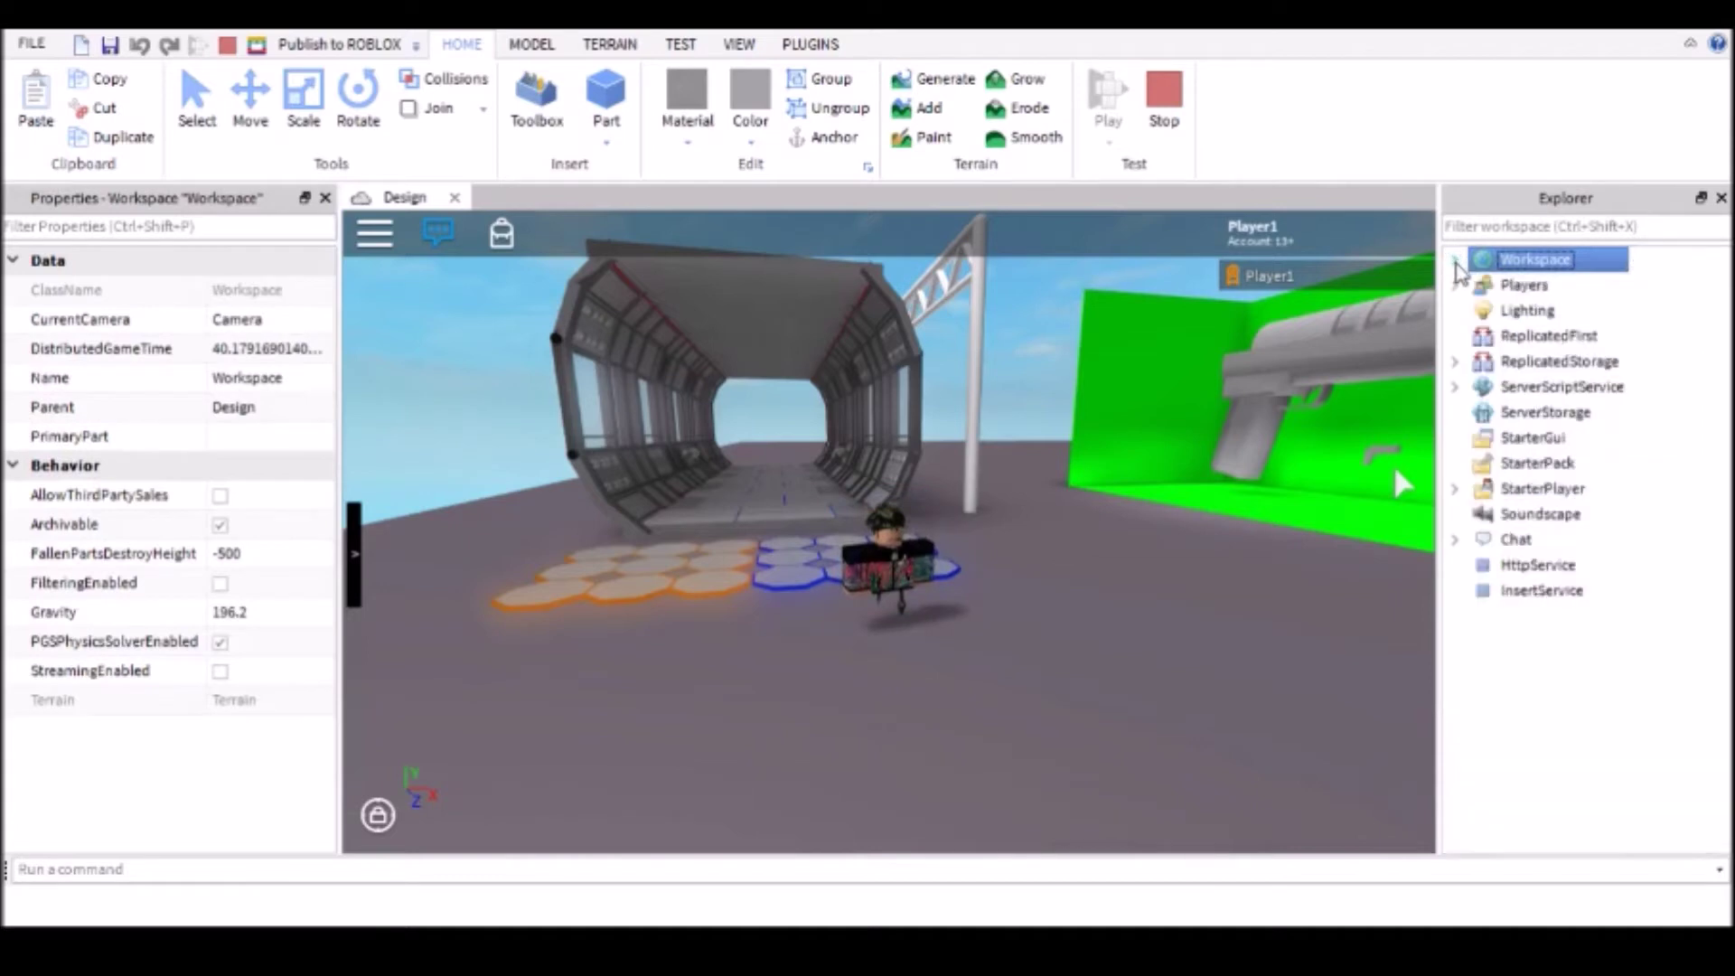
right_drag(1128, 572, 1049, 475)
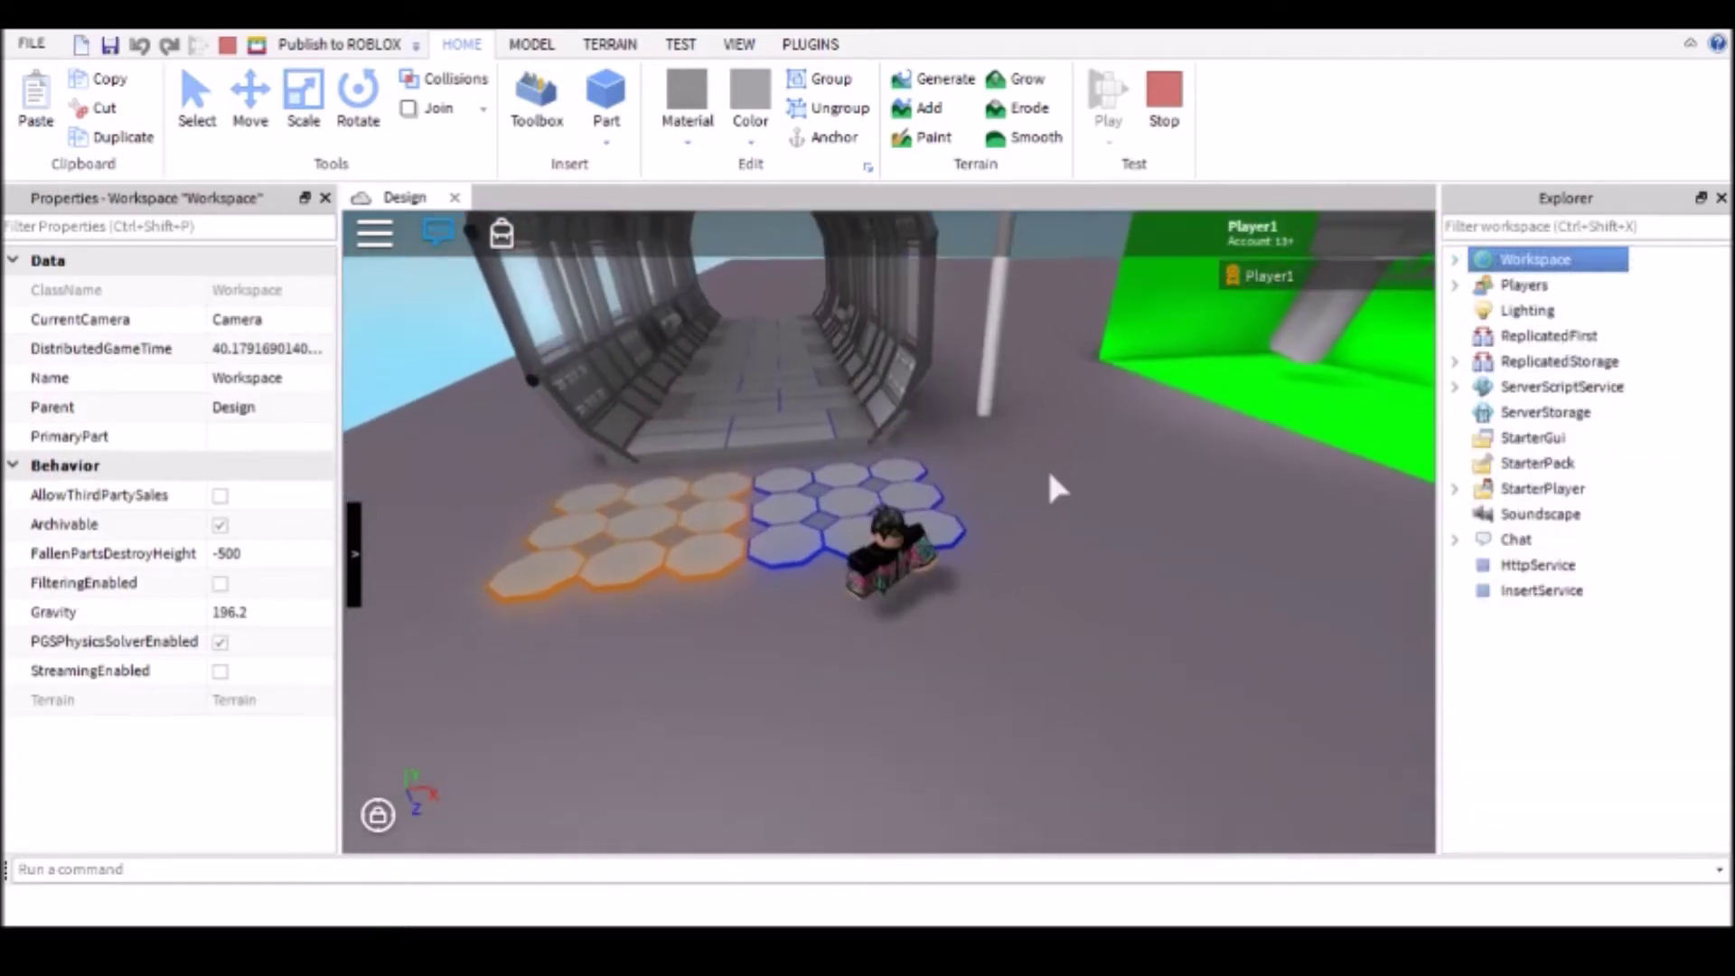
click(227, 47)
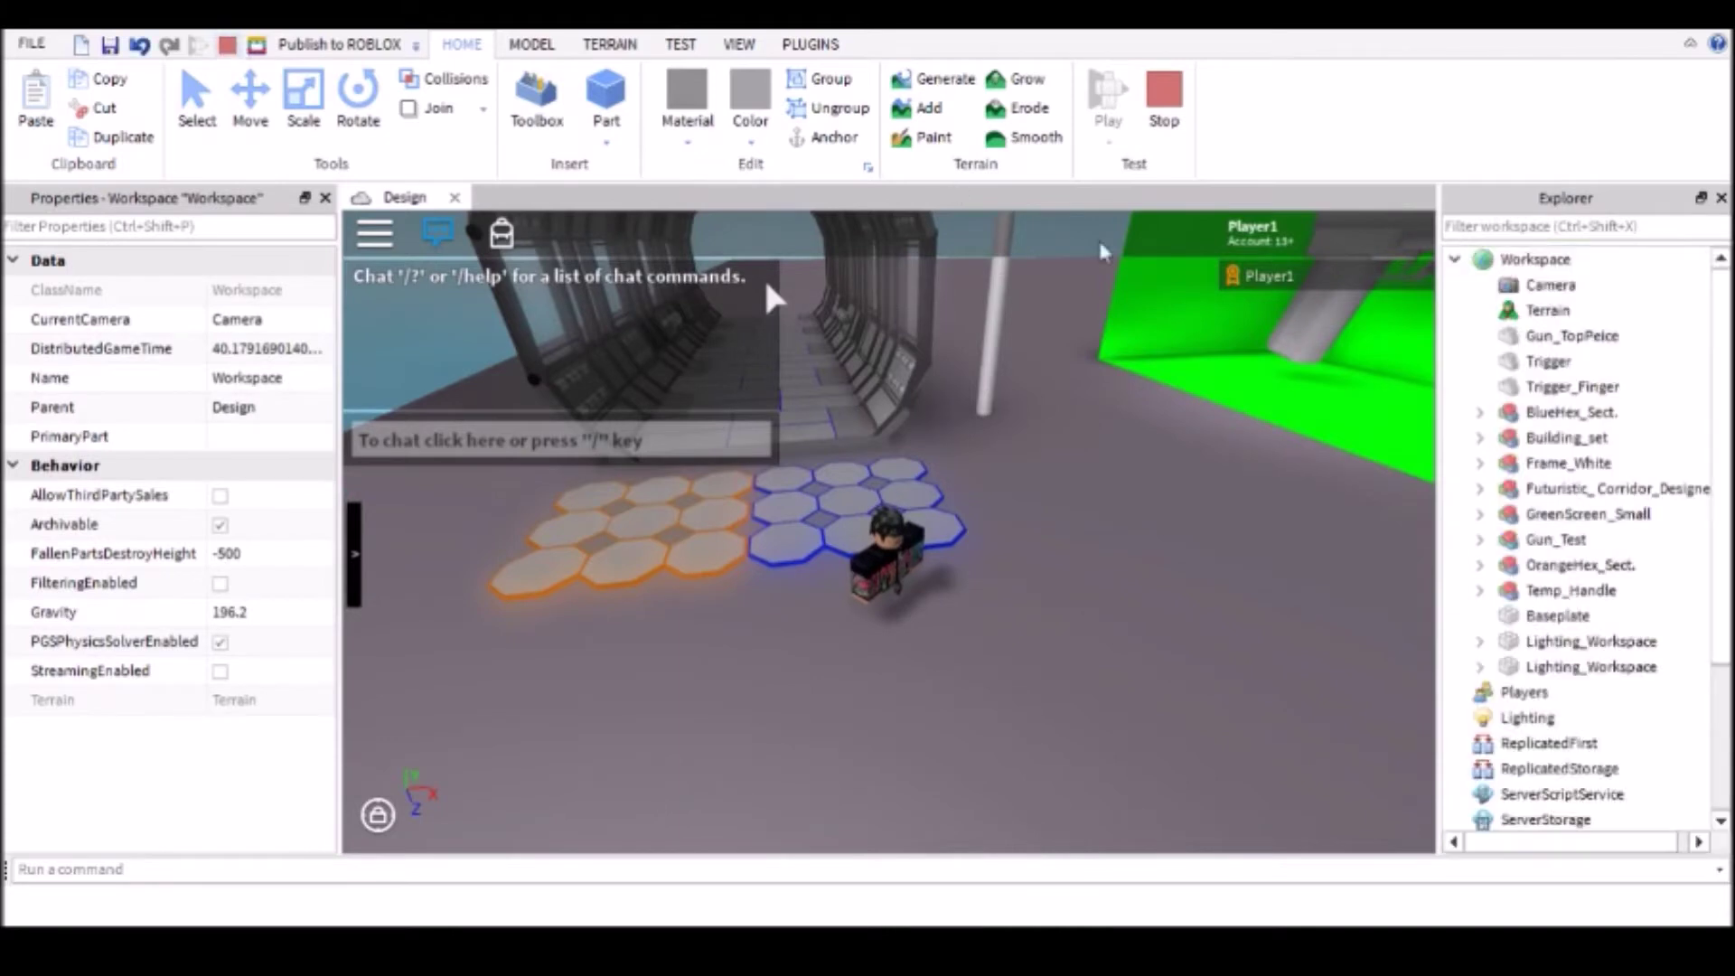
Step: Paste the copied Player1 character model into the Workspace of the edited place
right_drag(1120, 404, 1123, 418)
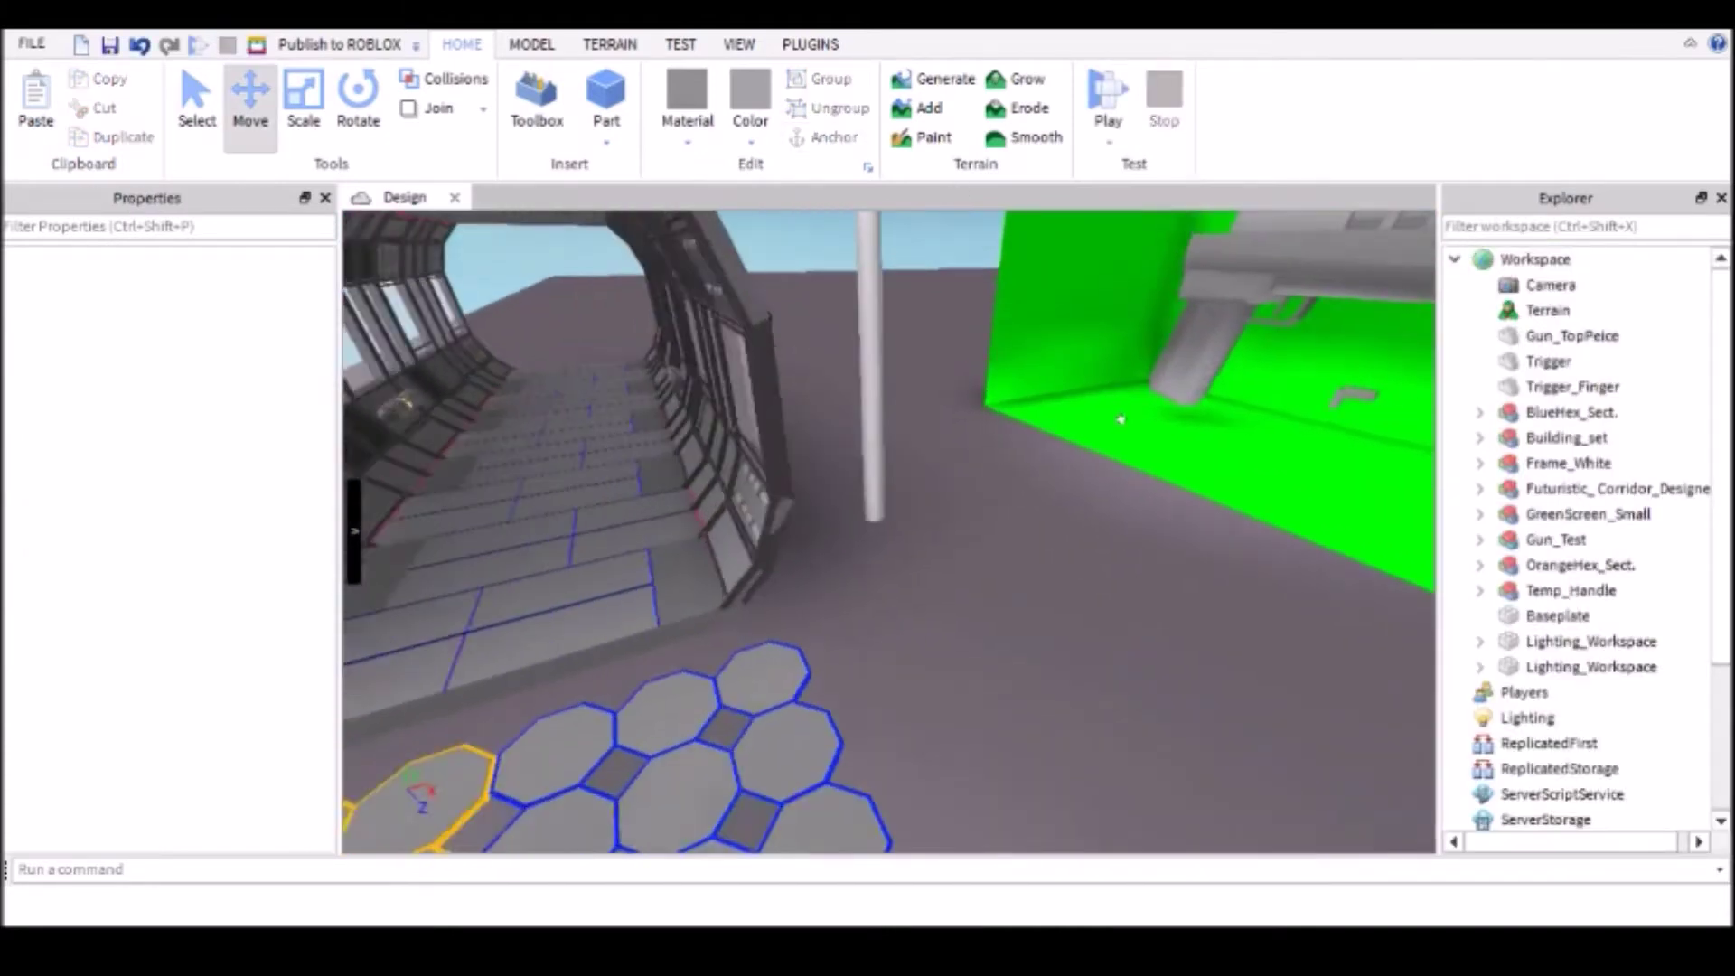
scroll(874, 512, down, 6)
scroll(898, 483, up, 6)
mouse_move(897, 482)
right_down()
mouse_move(913, 486)
mouse_move(872, 483)
right_up()
scroll(880, 481, down, 6)
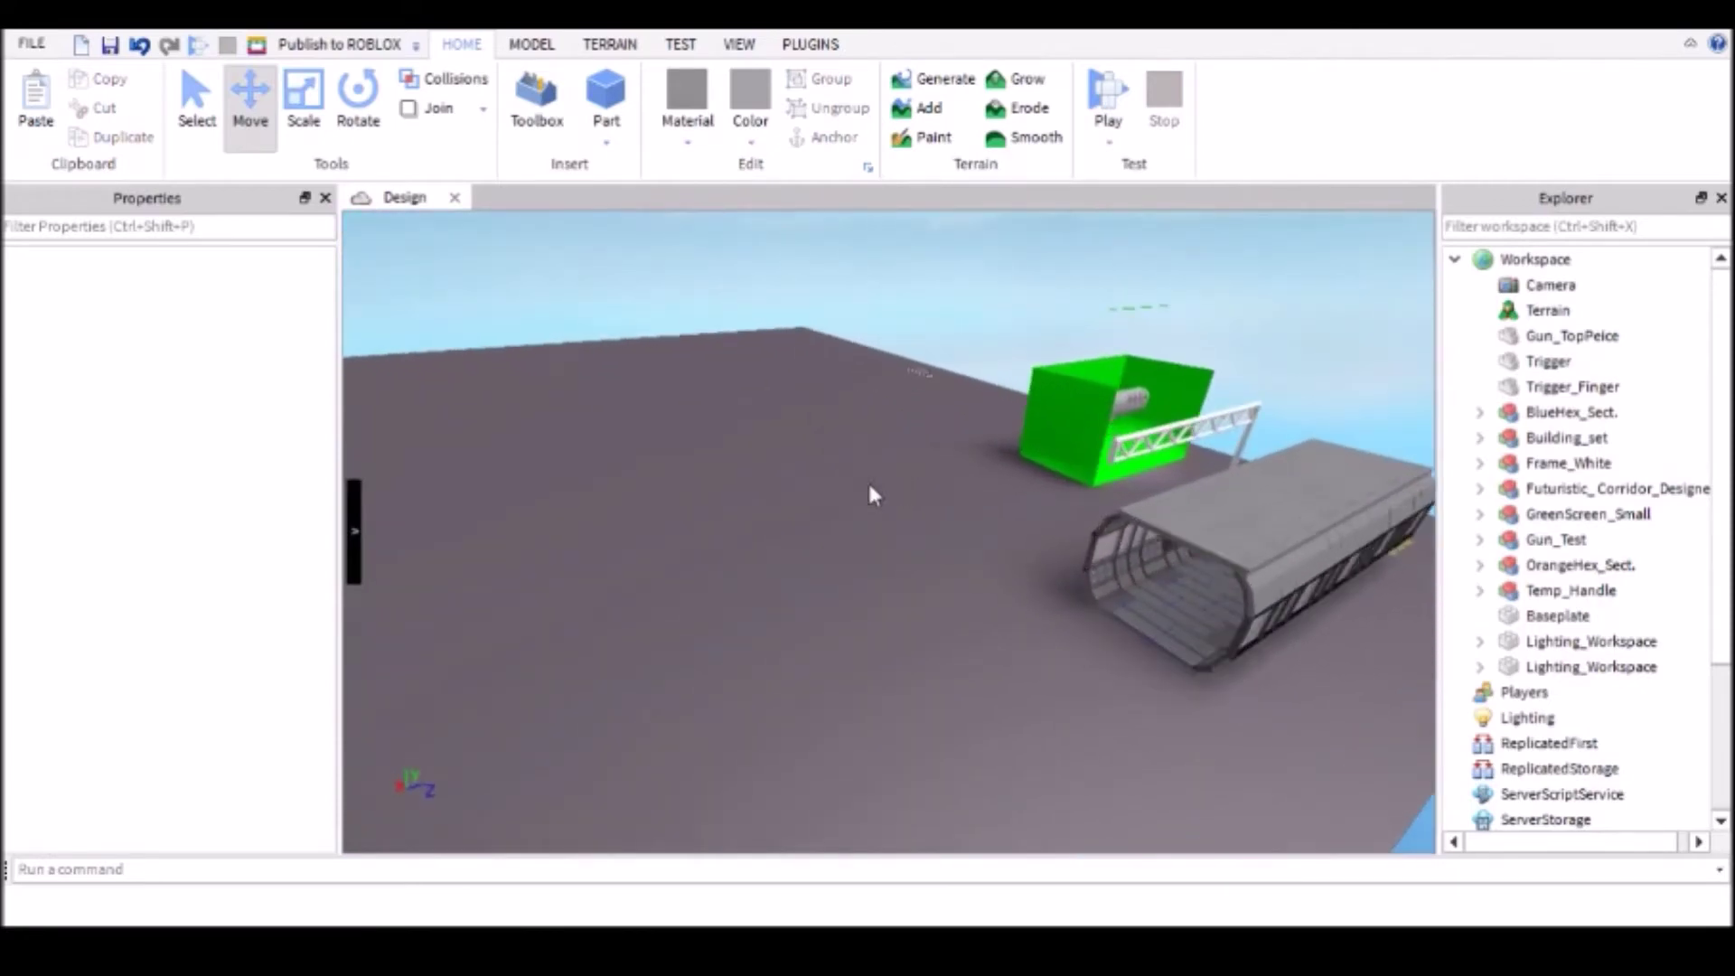
key(ctrl+v)
key(f)
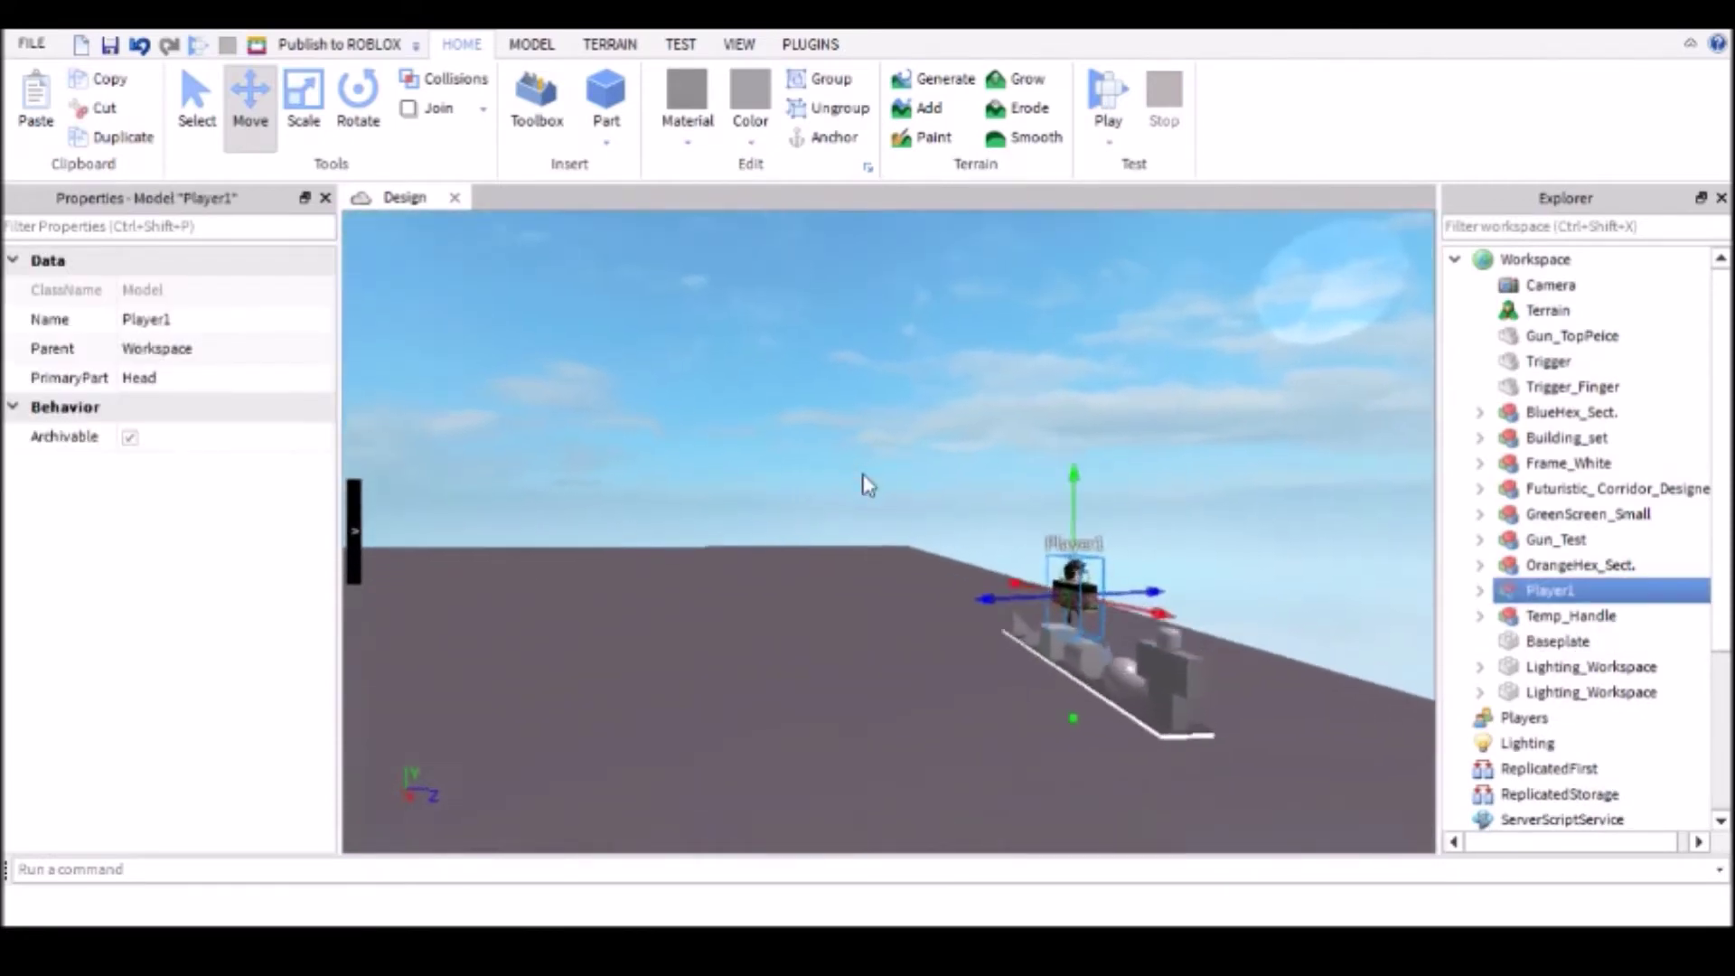
Step: Move the pasted Player1 model along its blue axis, away from the grey parts at the baseplate's edge
key(a)
drag(973, 534, 605, 491)
right_drag(604, 492, 744, 466)
key(w)
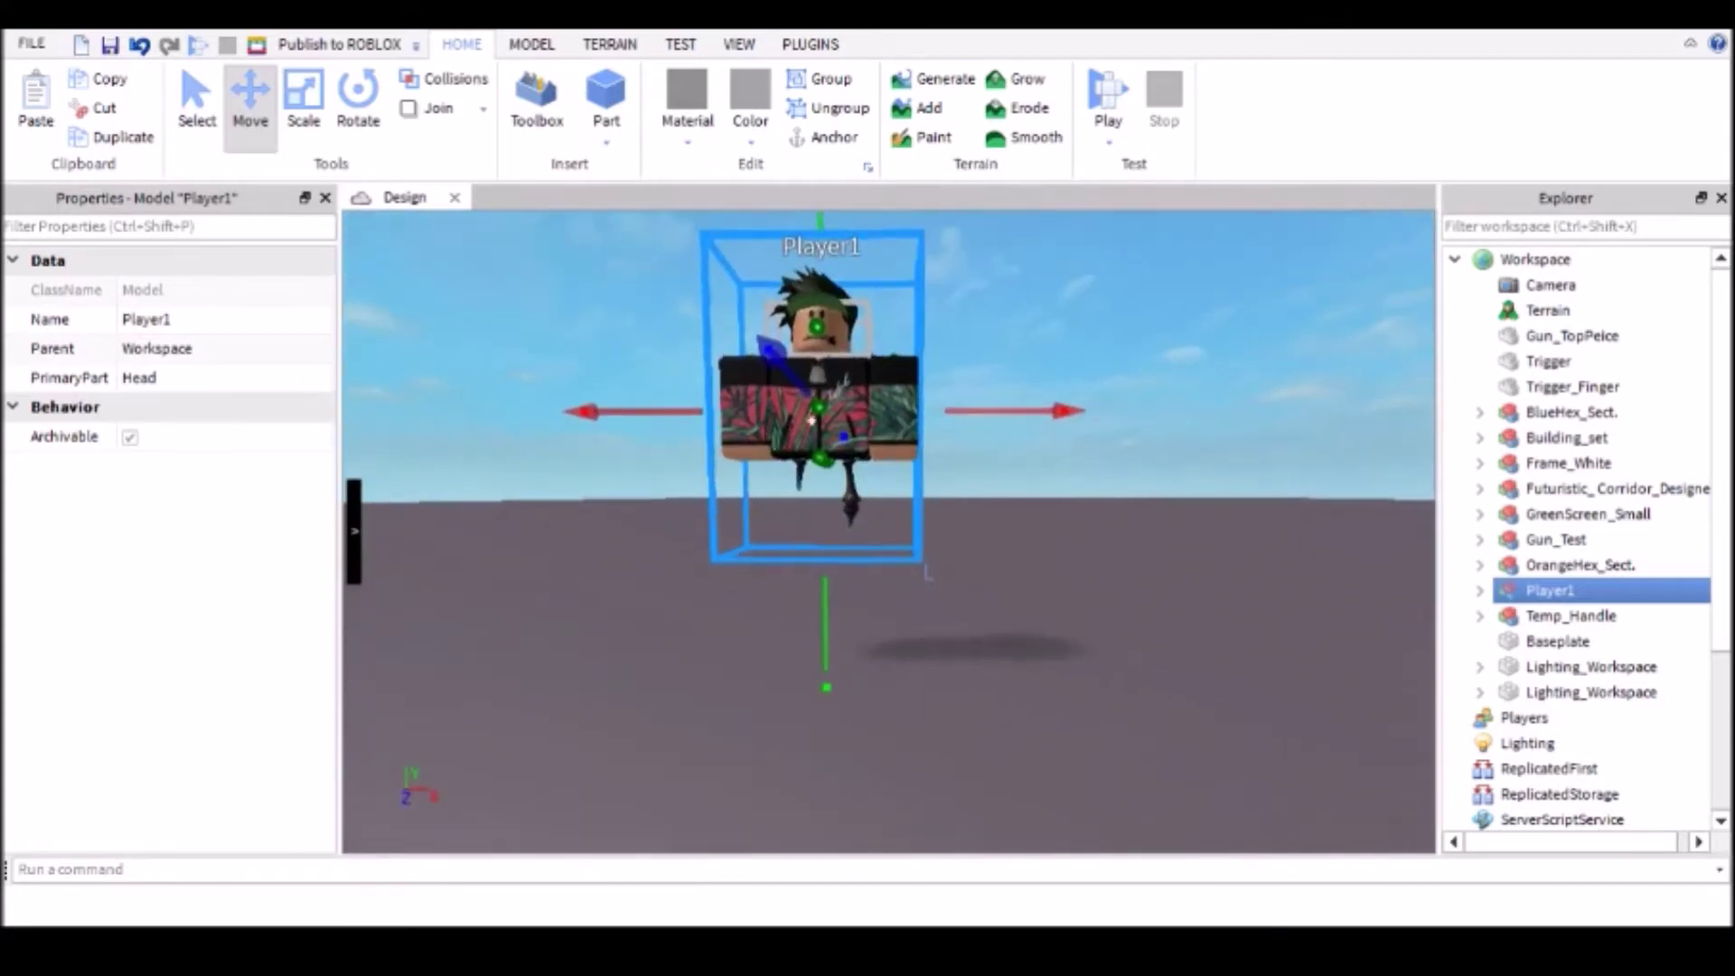
Step: Delete the green attachment marker at the front of the character's waist
click(822, 463)
key(Delete)
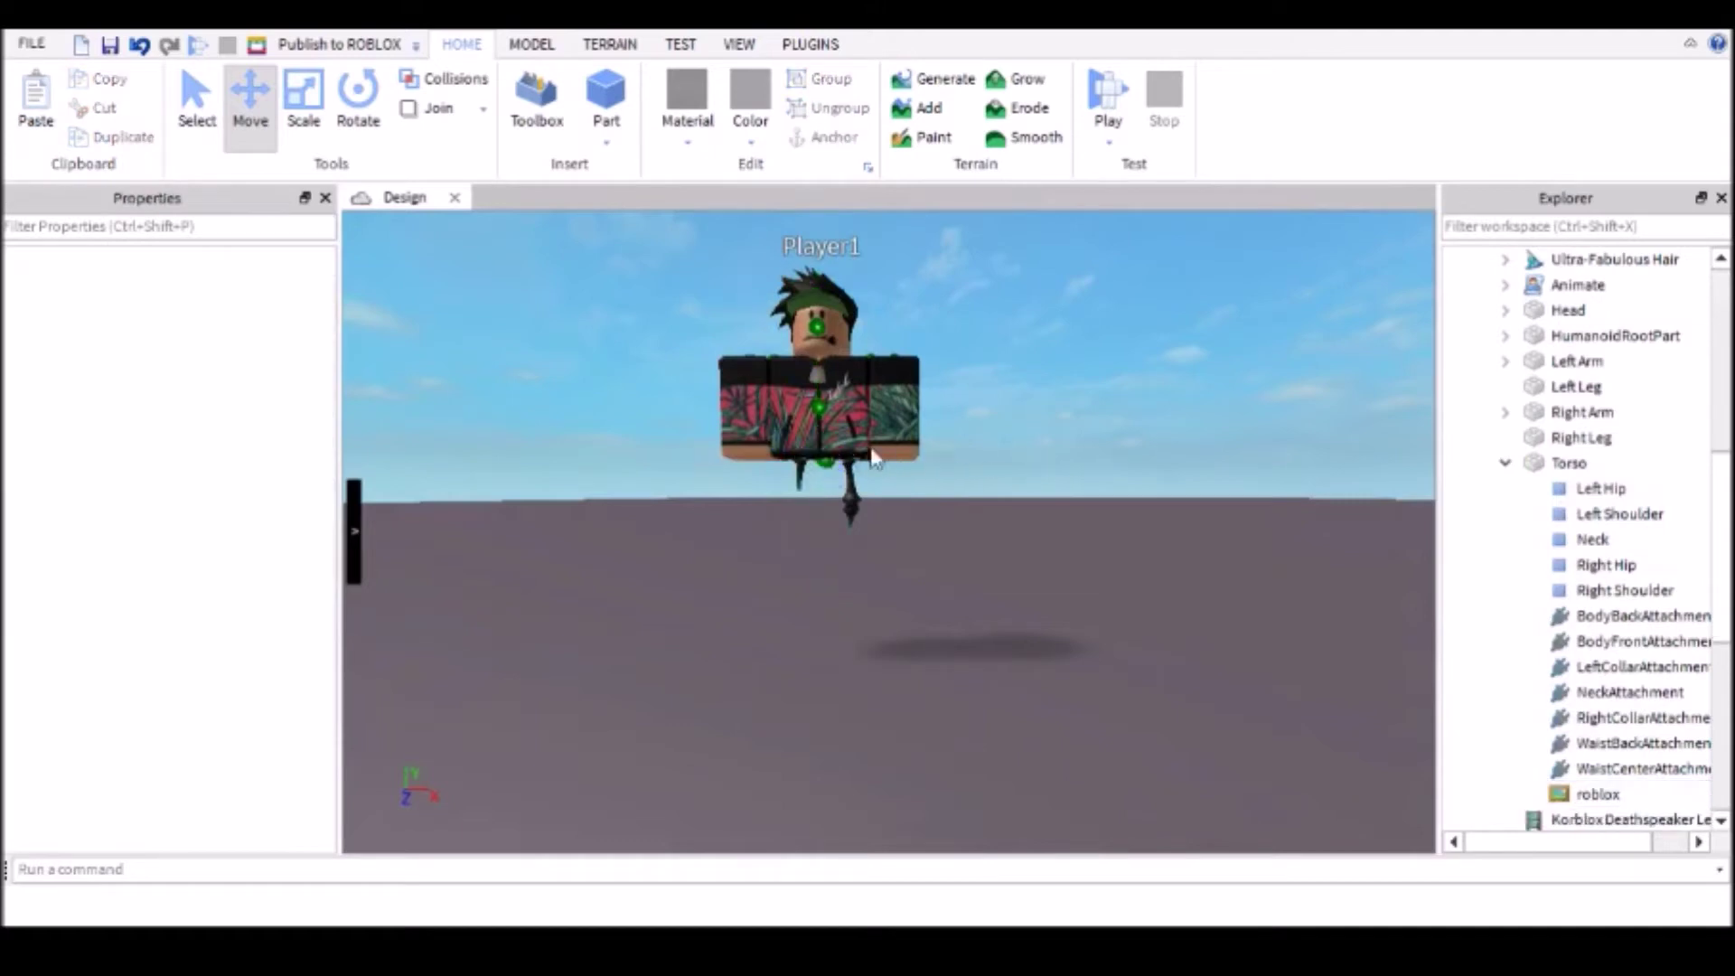
scroll(872, 437, up, 4)
scroll(873, 437, down, 4)
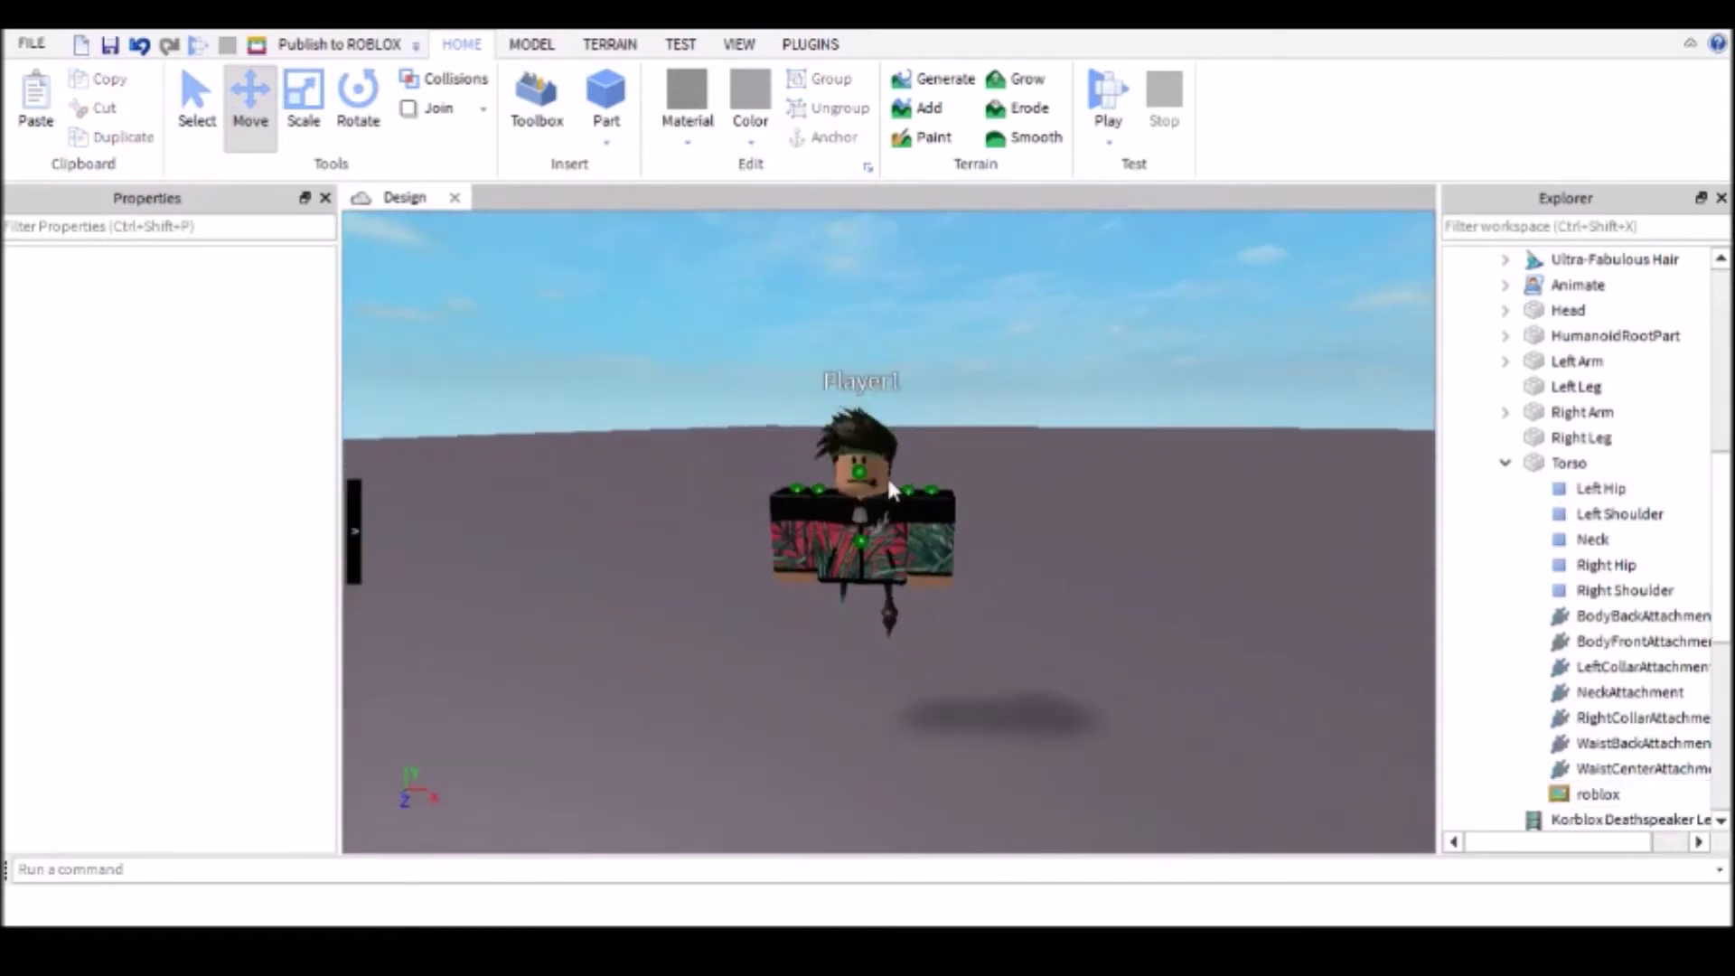
Step: Switch to the Select tool and collapse the Player1 model's contents in the object tree
click(204, 118)
scroll(815, 446, down, 3)
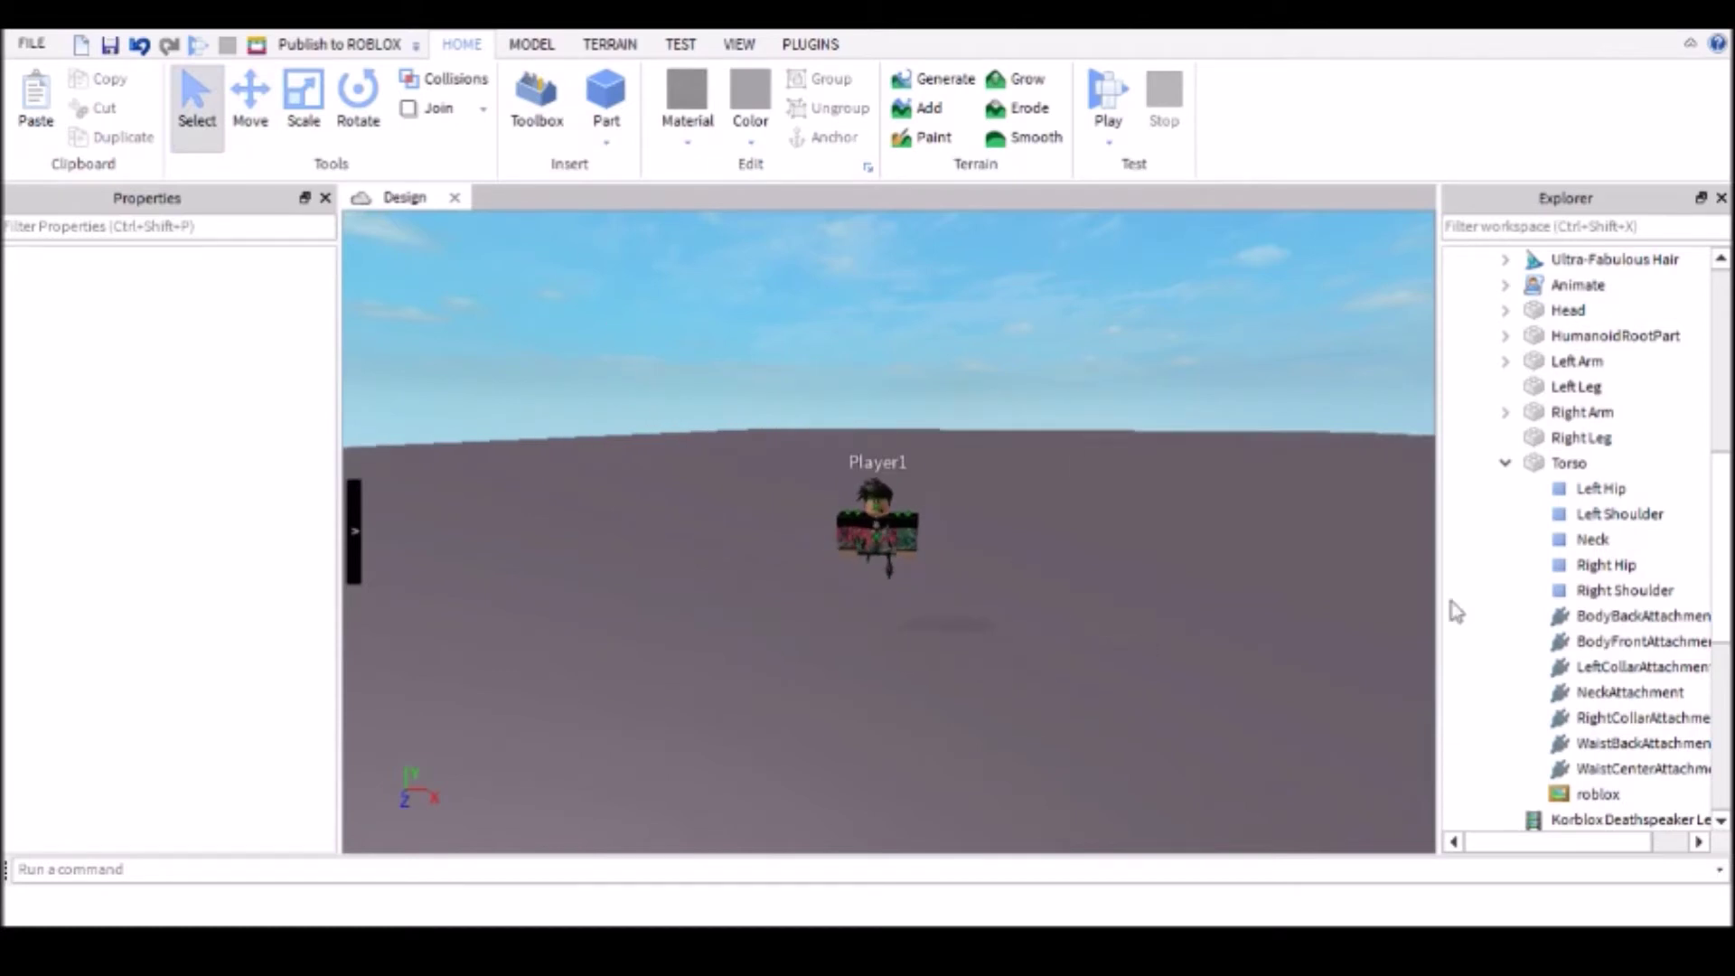
scroll(1454, 611, up, 9)
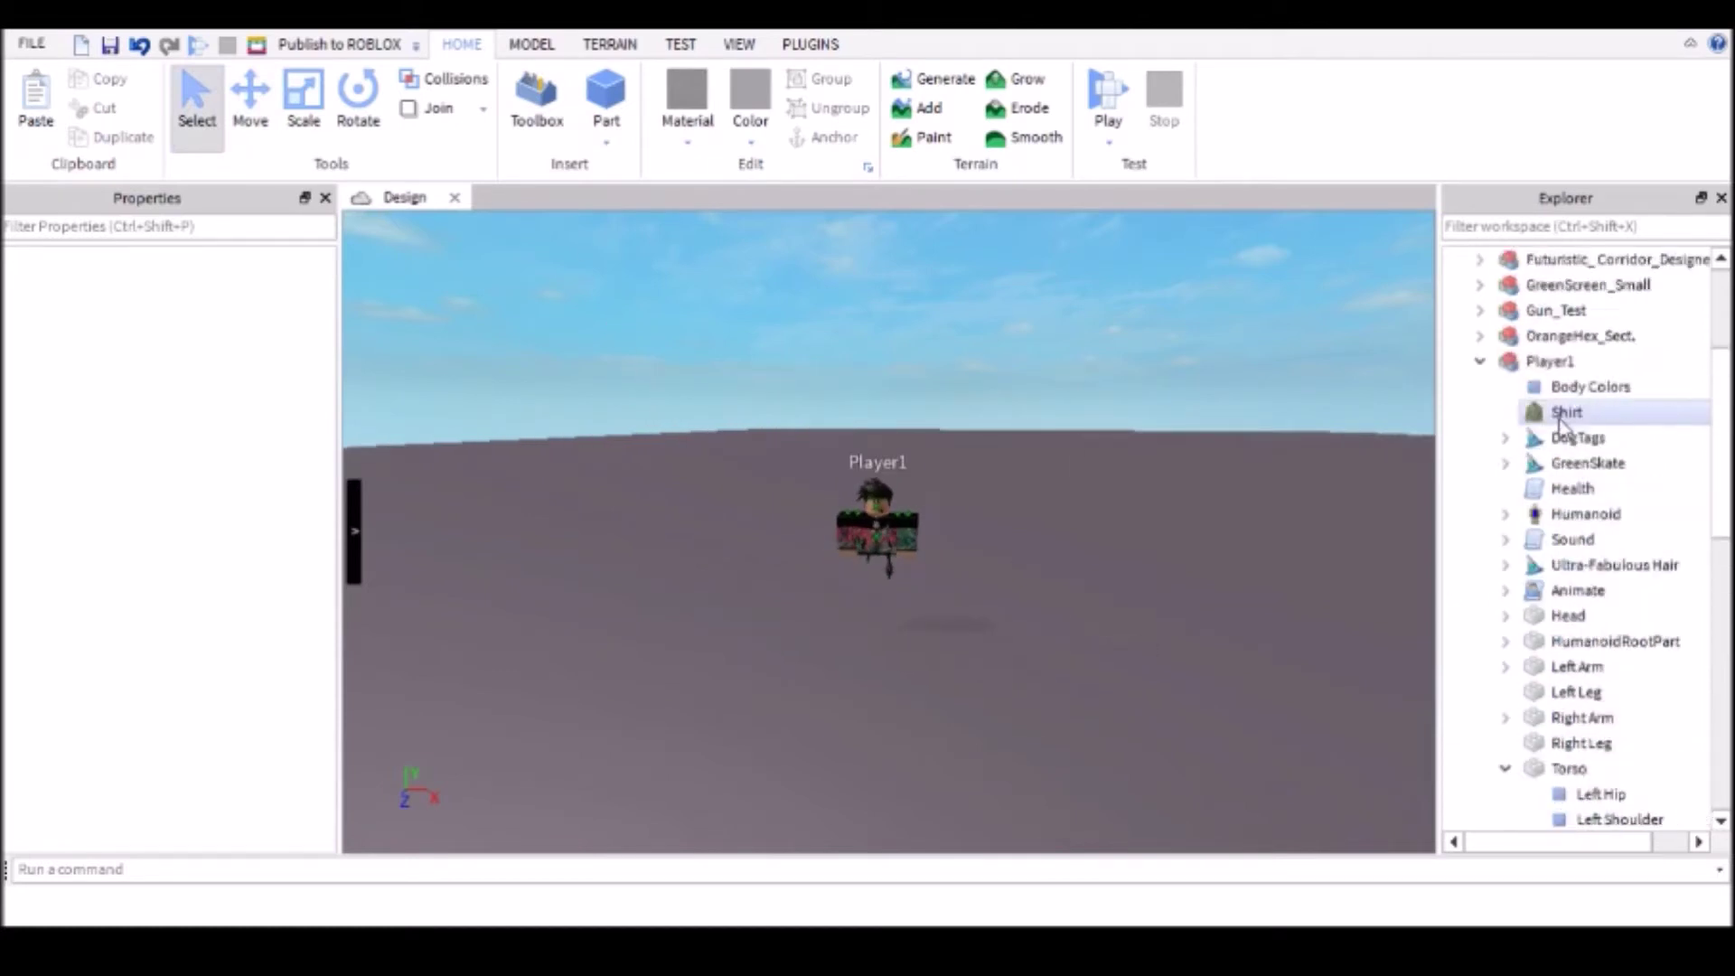
click(1479, 591)
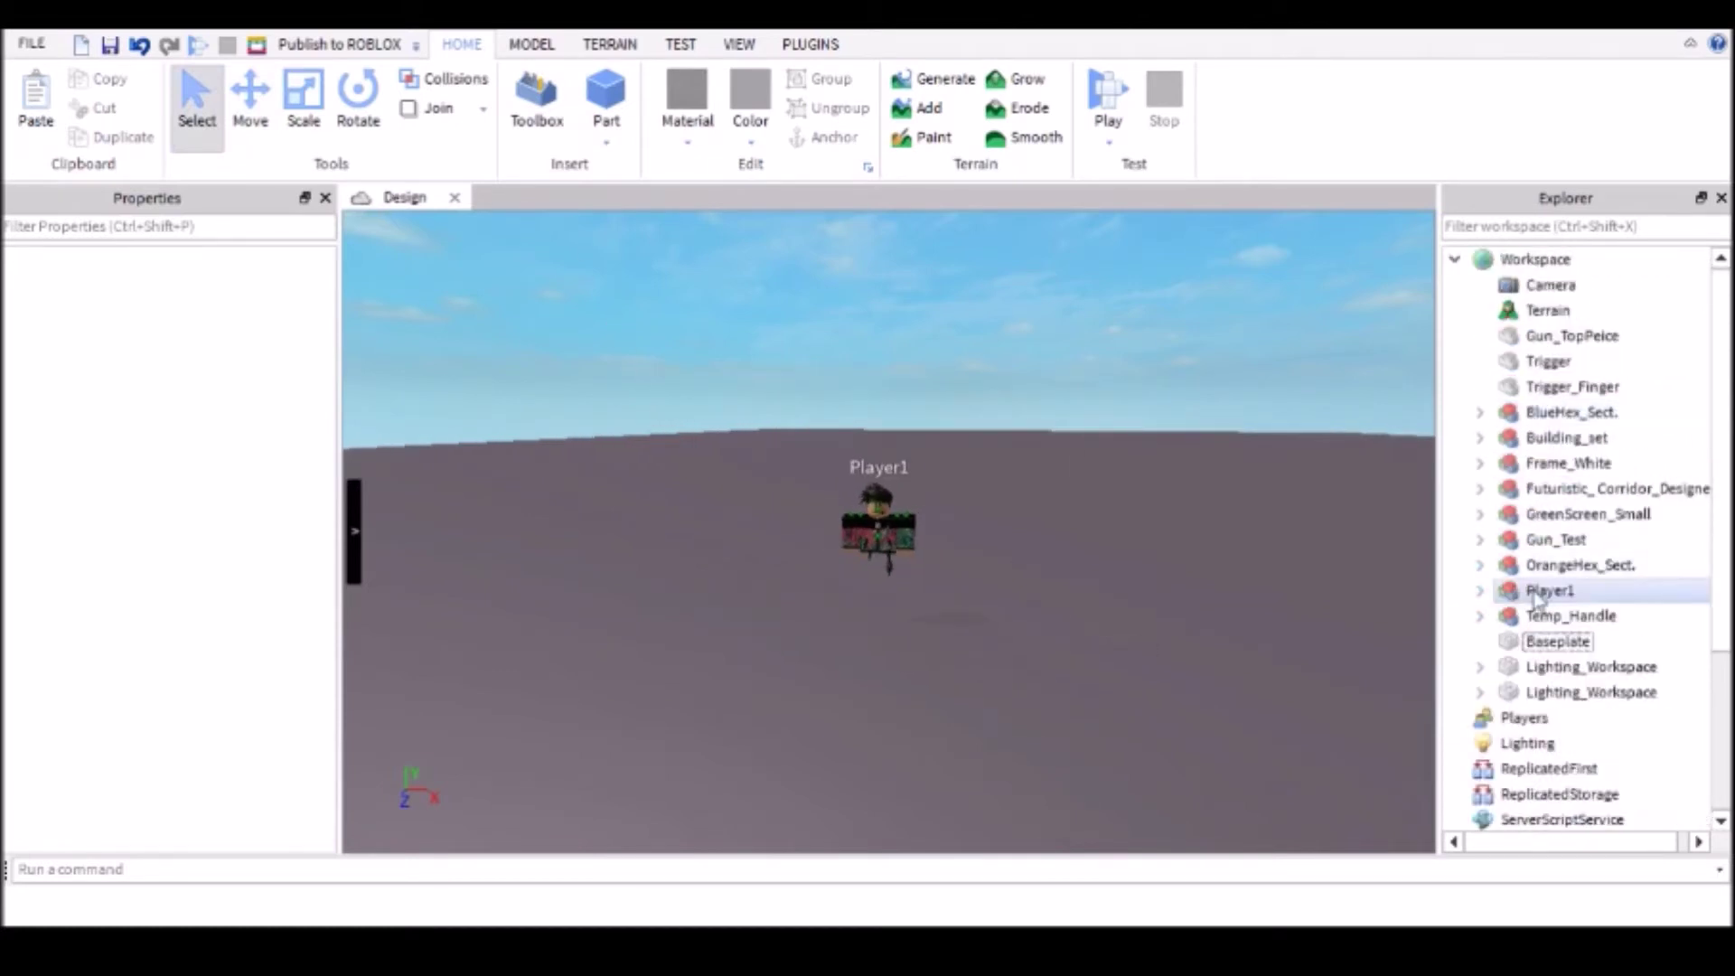
drag(566, 437, 1108, 726)
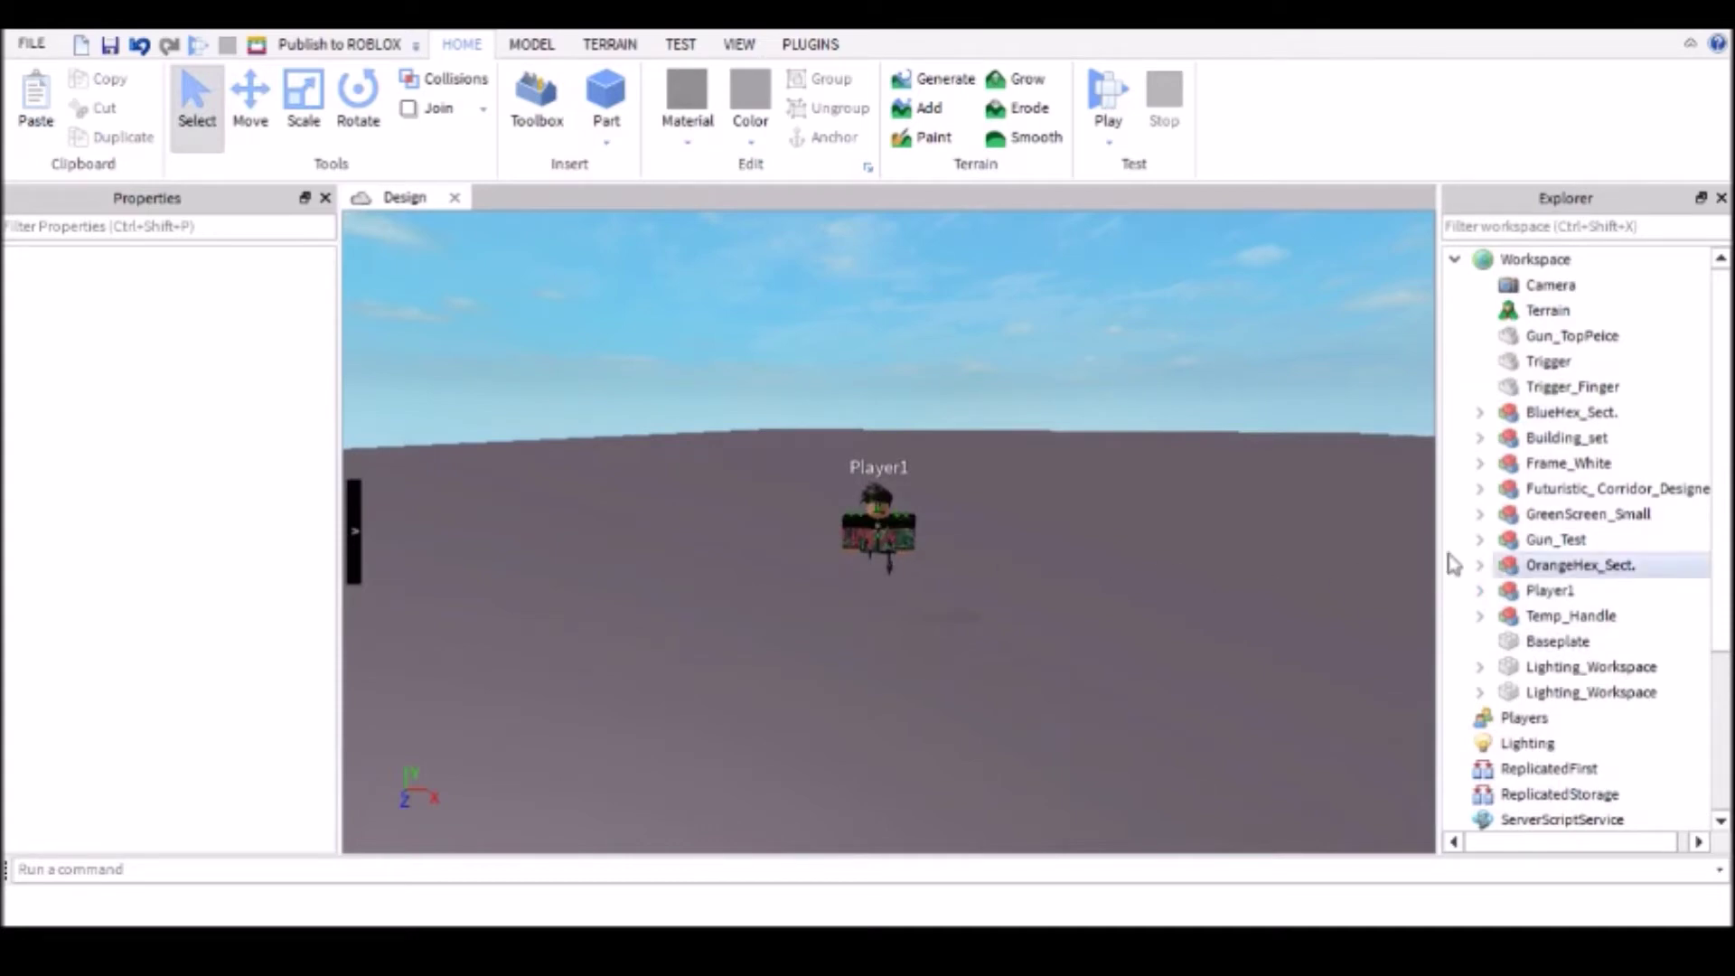
Step: Rename the pasted Player1 character model to DefineDarkk
click(1550, 591)
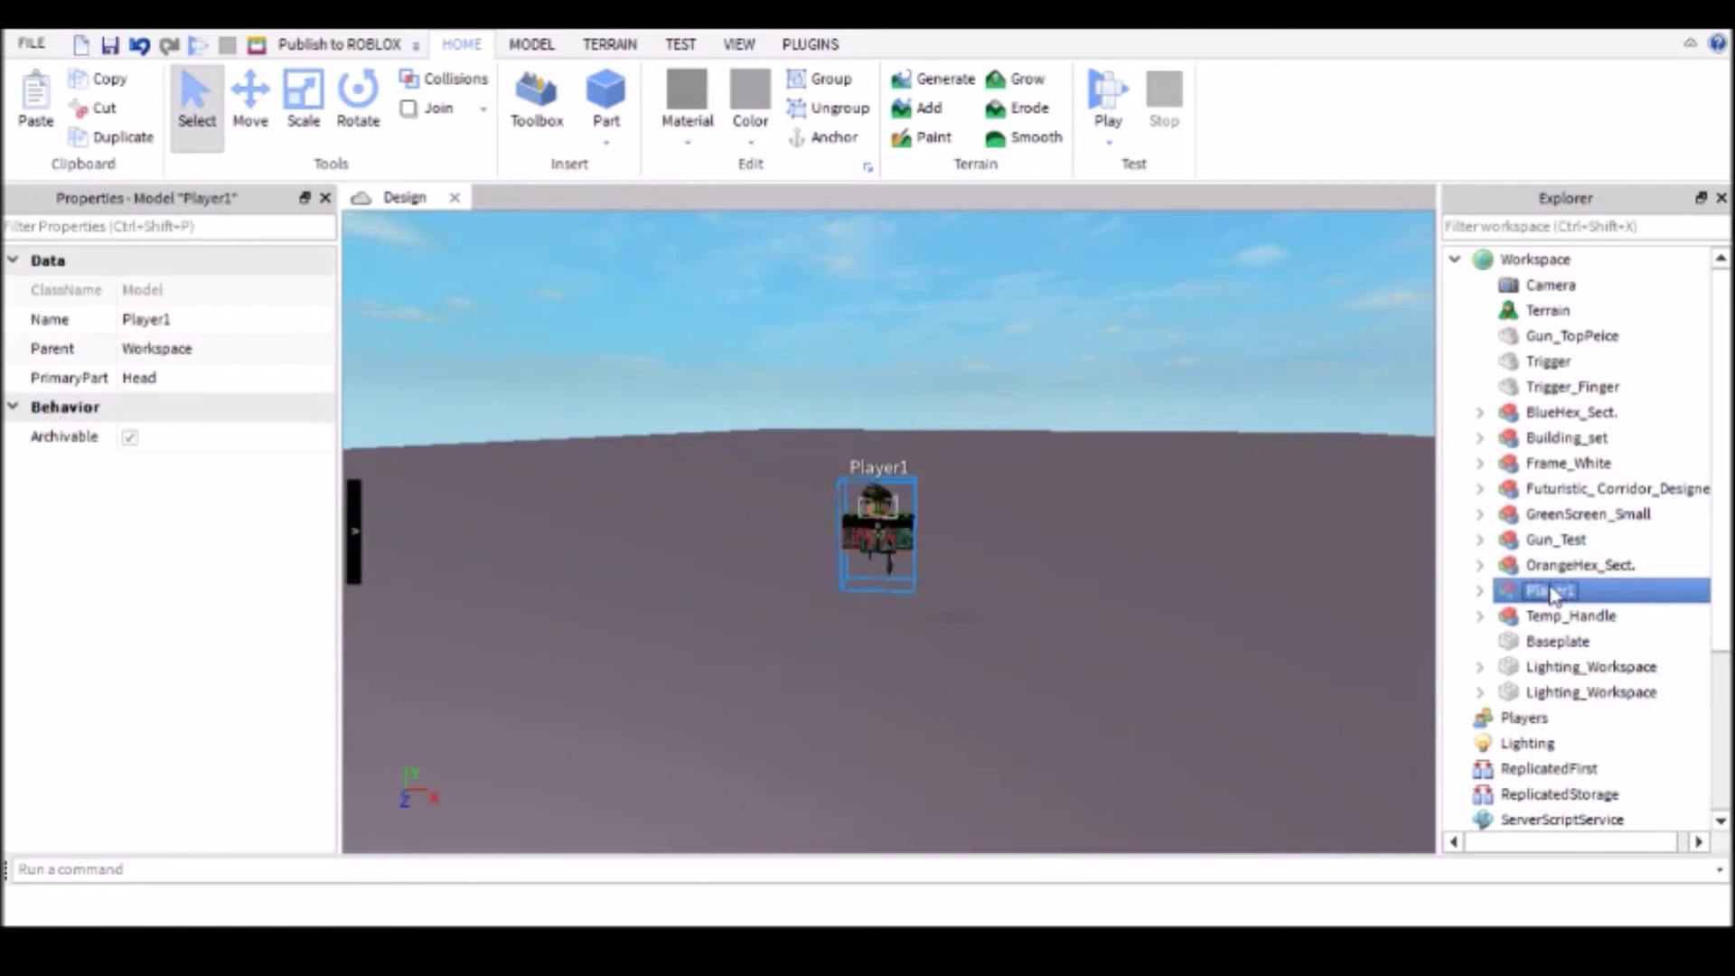
click(179, 319)
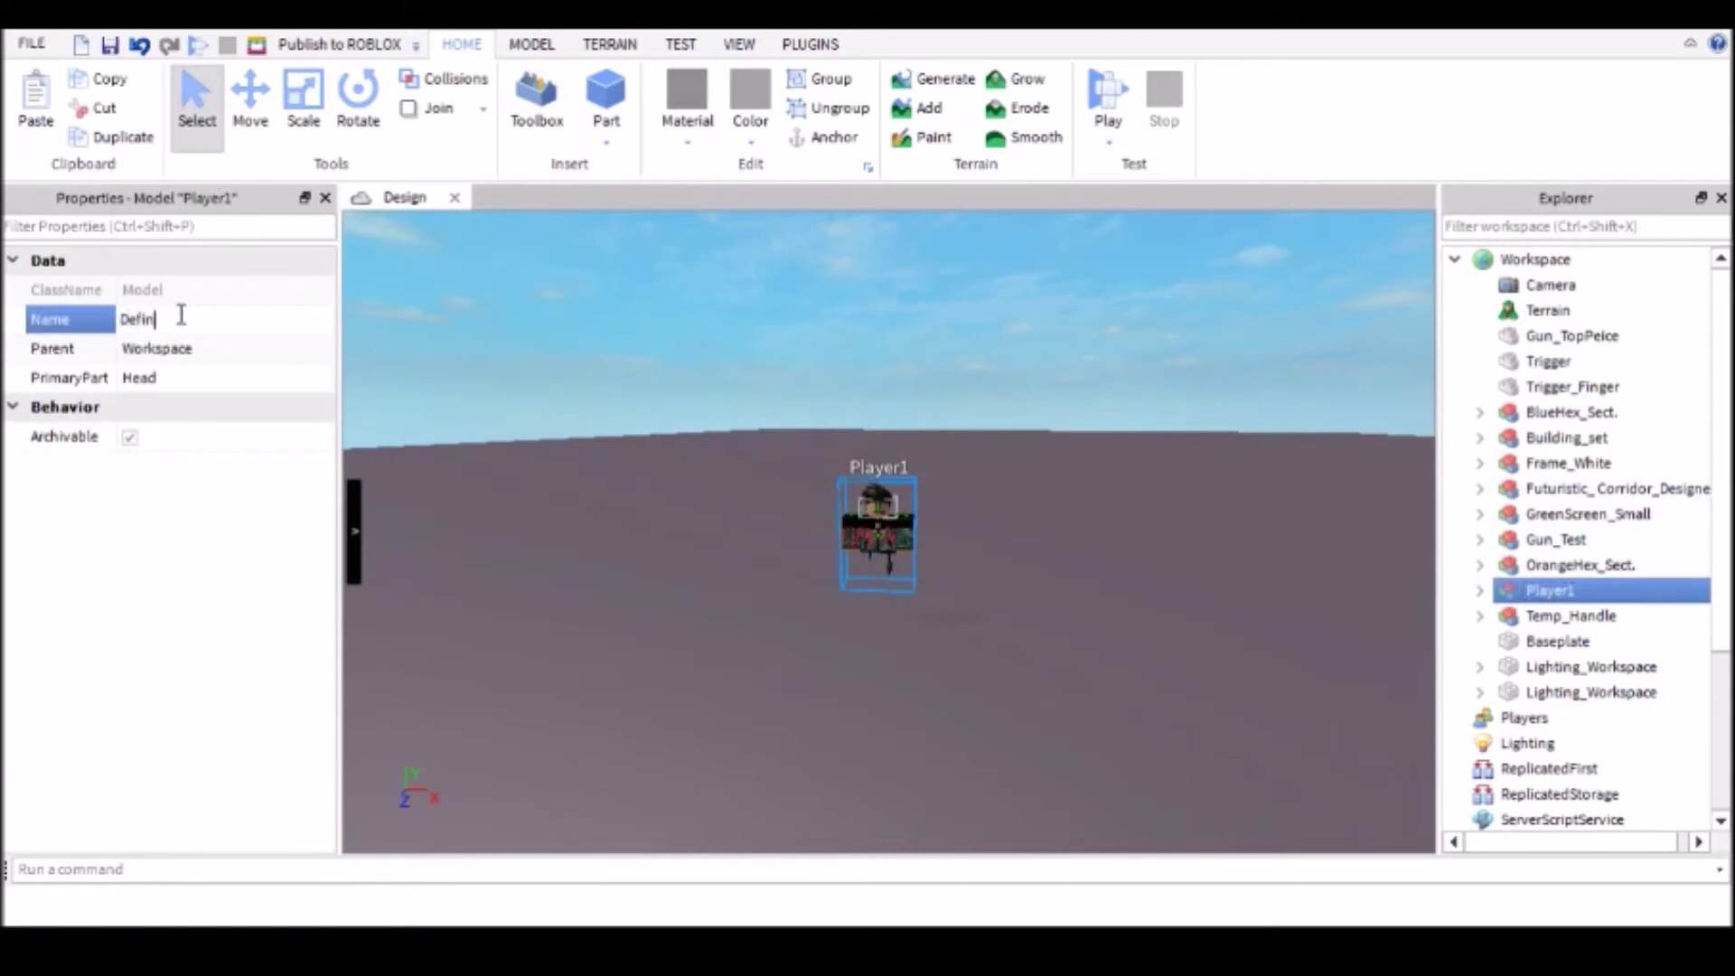
key(Return)
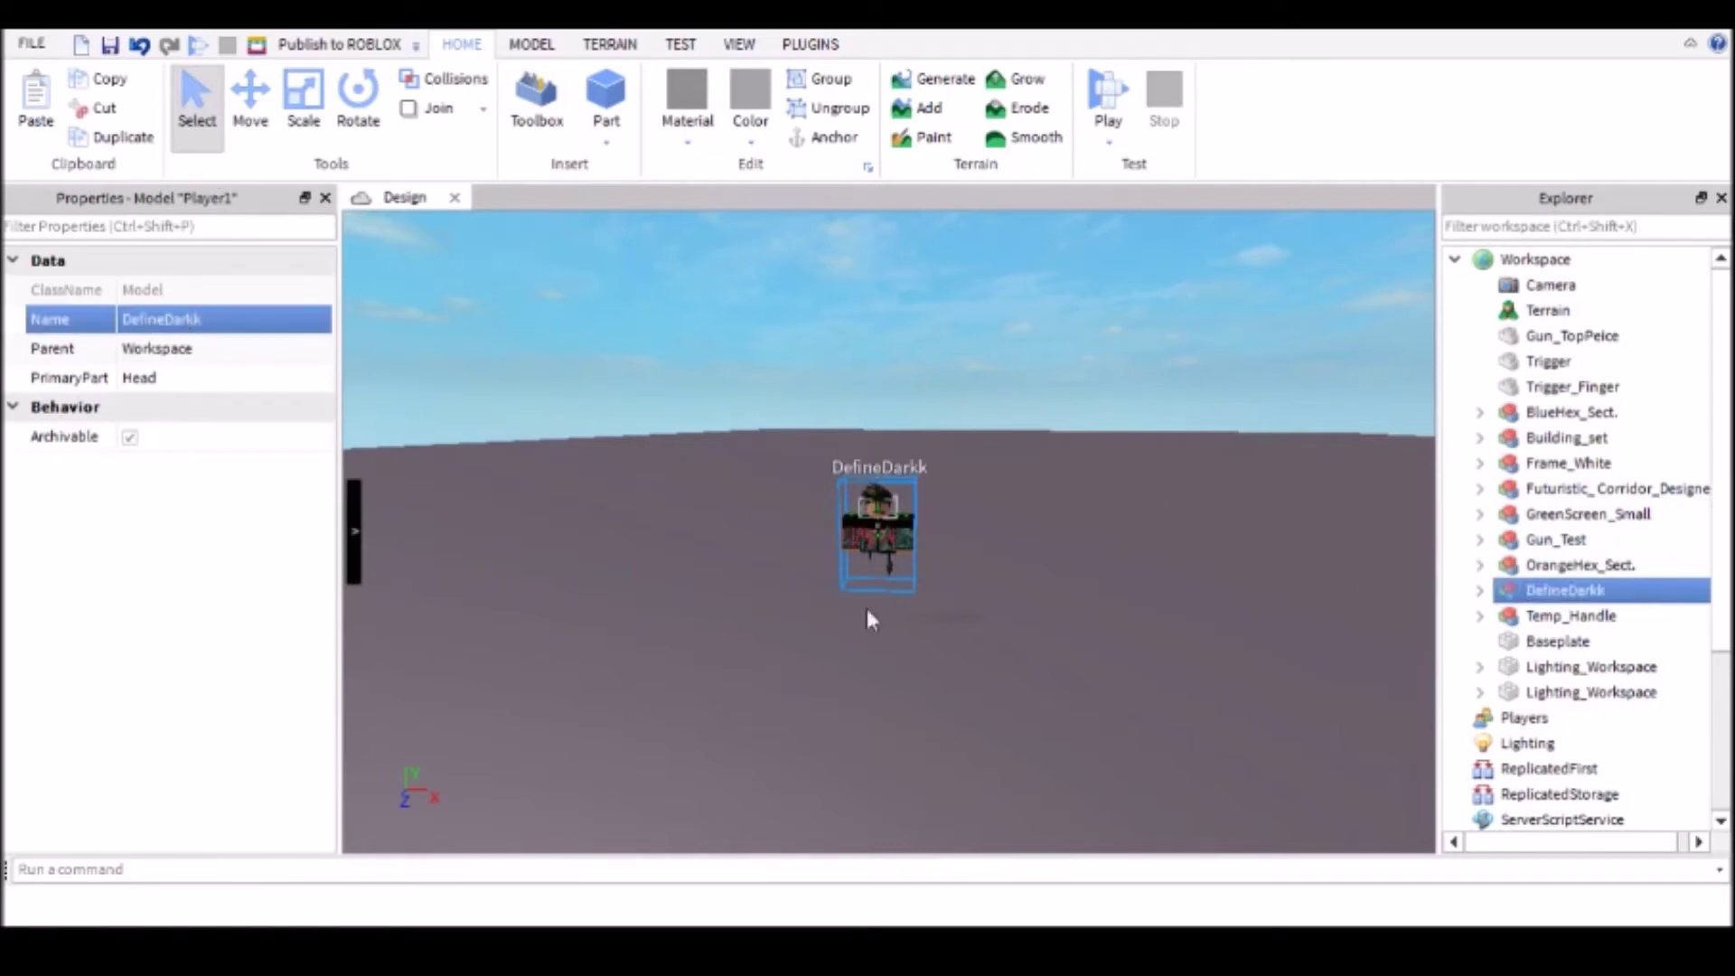
scroll(1071, 659, up, 6)
scroll(1072, 660, down, 3)
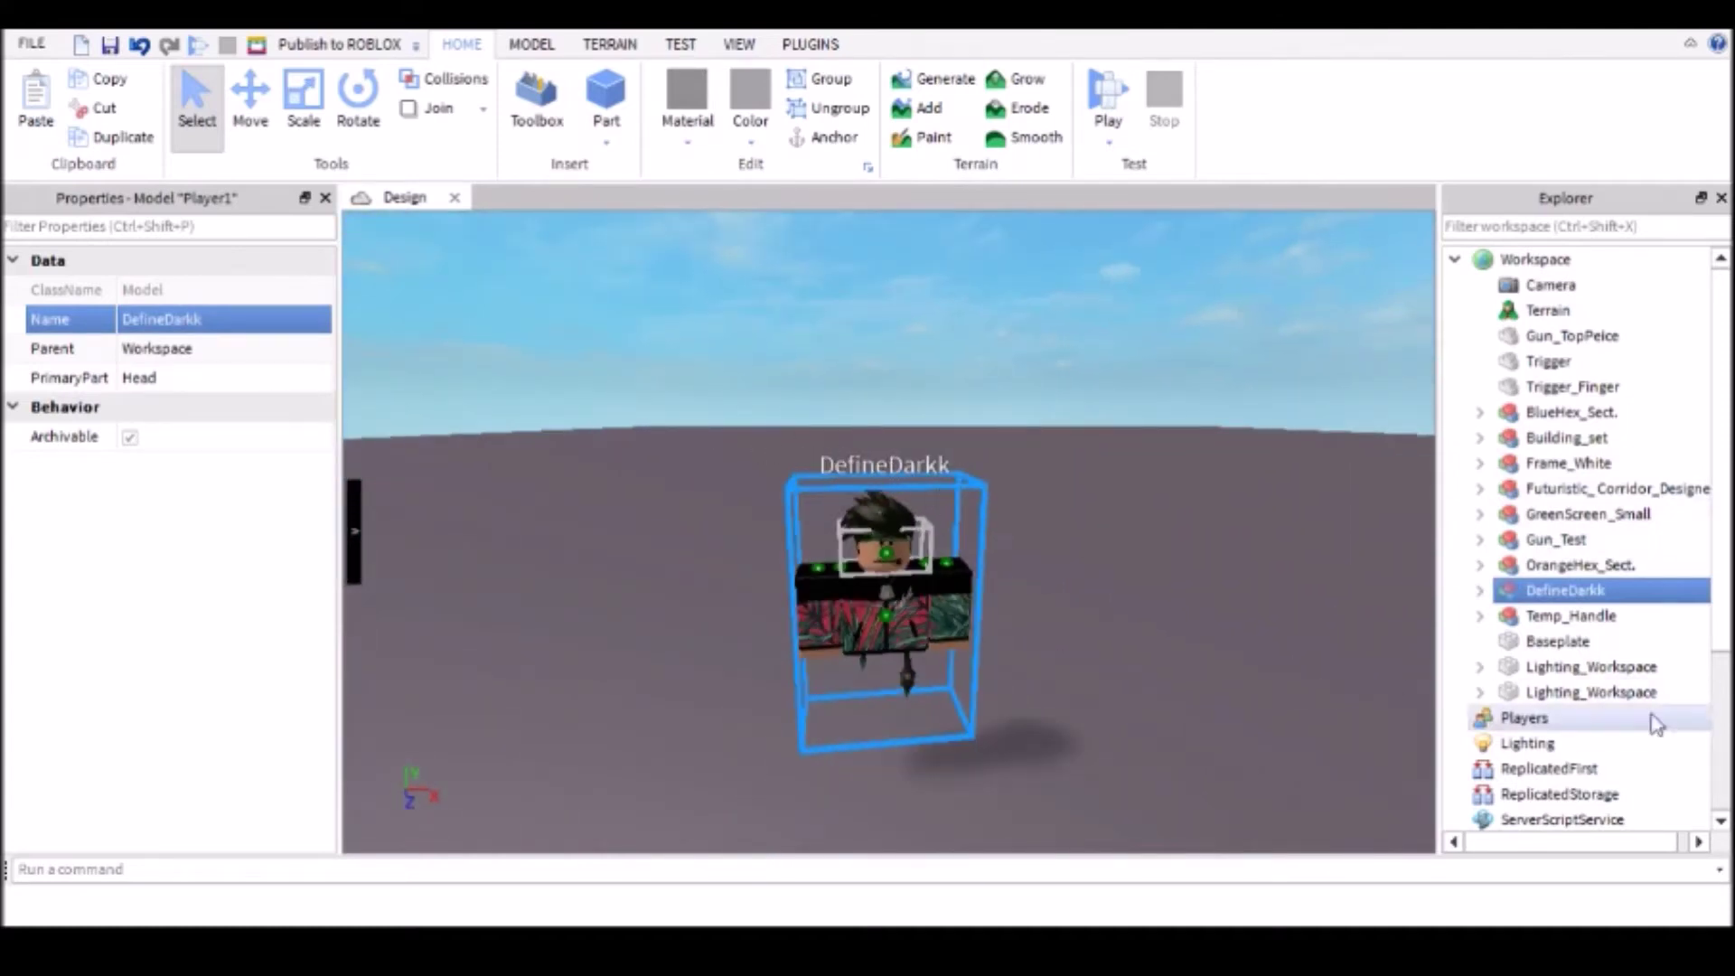
Step: Widen the object tree well into the viewport and expand the renamed character model's contents
scroll(1581, 551, down, 2)
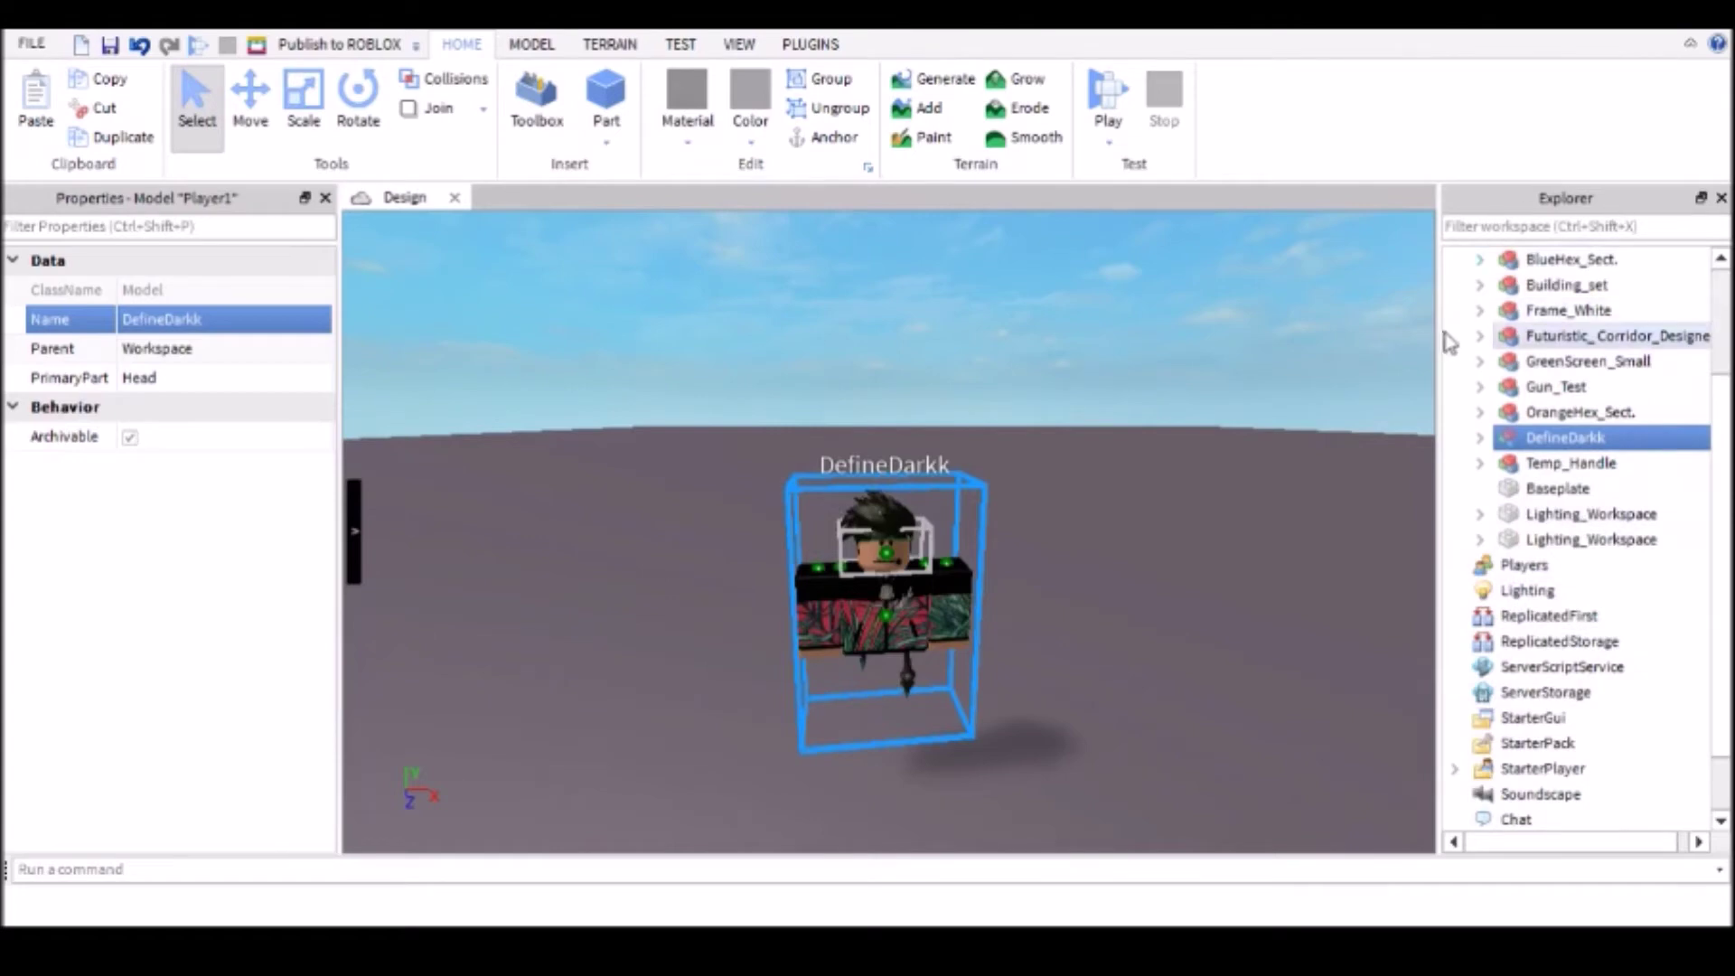
drag(1437, 334, 938, 298)
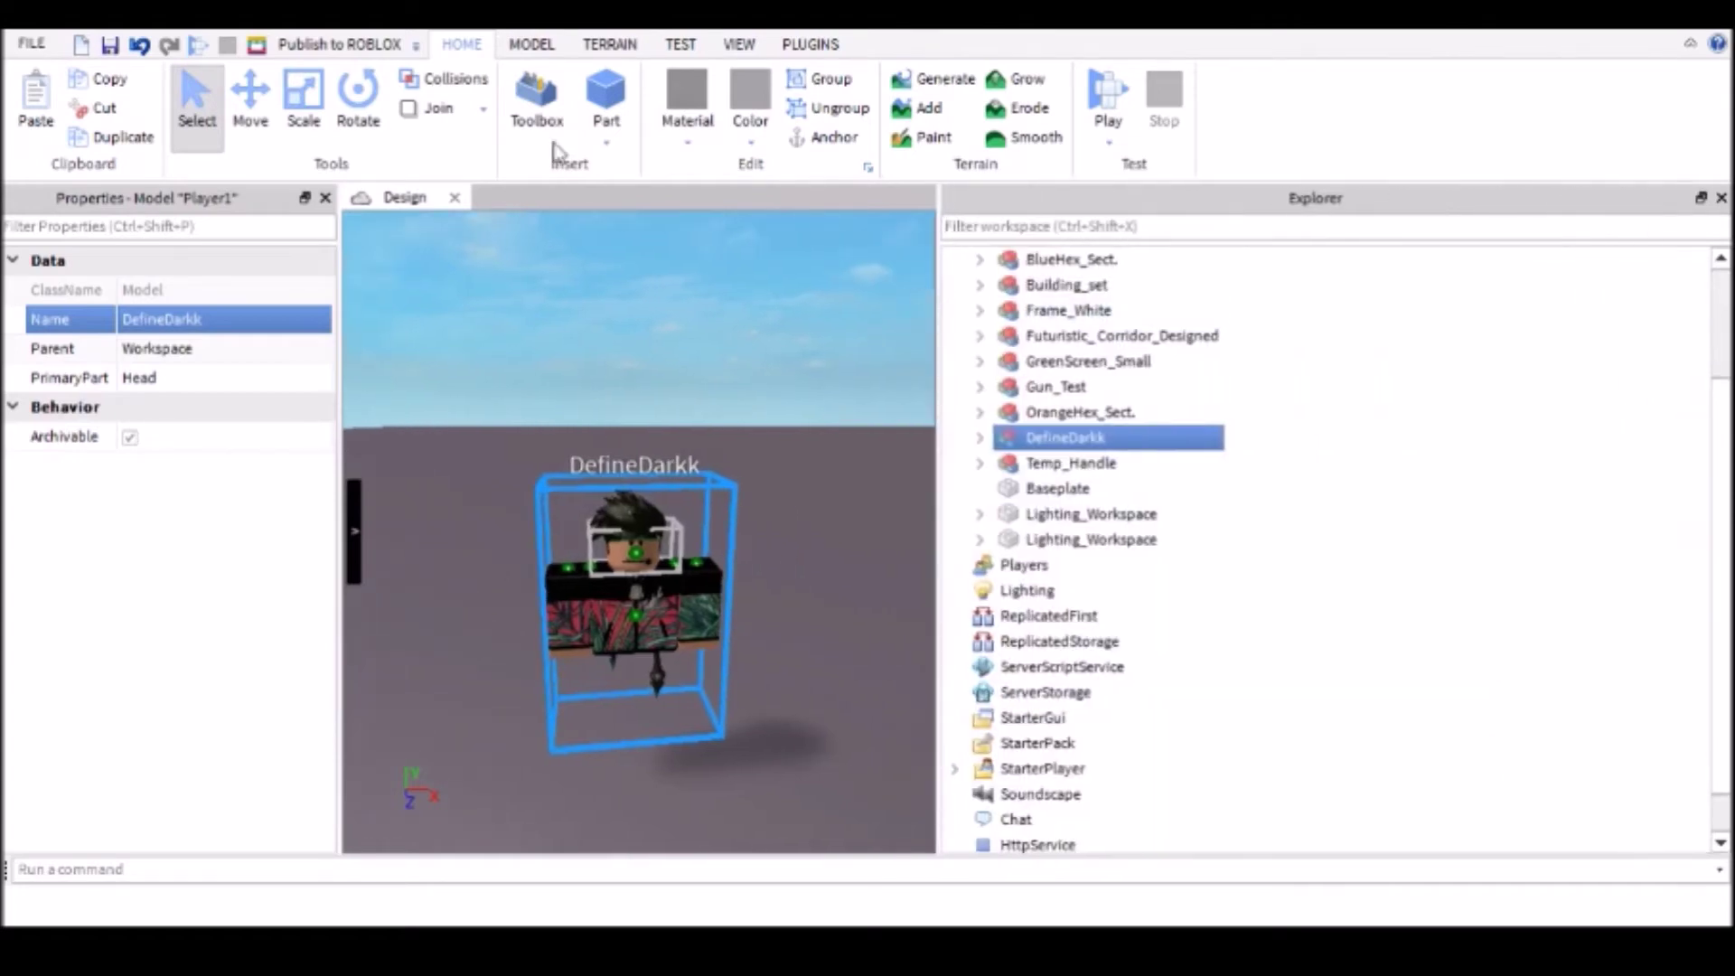
click(739, 45)
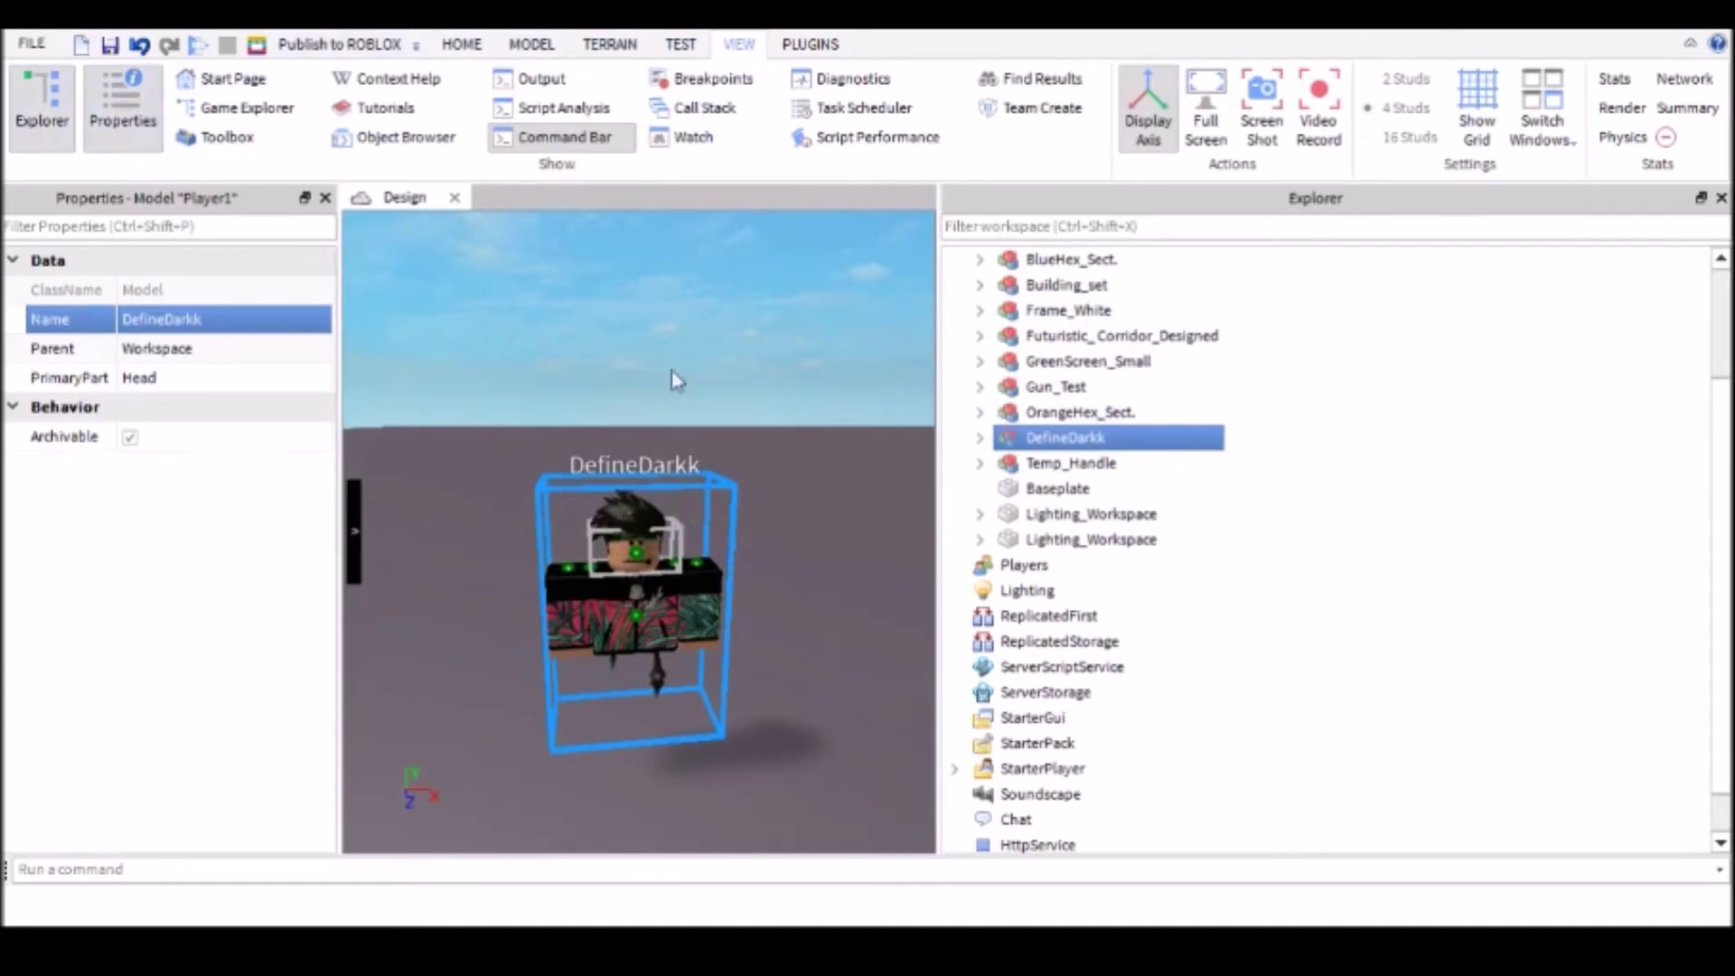
scroll(857, 394, down, 3)
mouse_move(868, 398)
right_down()
mouse_move(846, 390)
mouse_move(896, 397)
right_up()
scroll(854, 385, up, 5)
scroll(849, 392, down, 4)
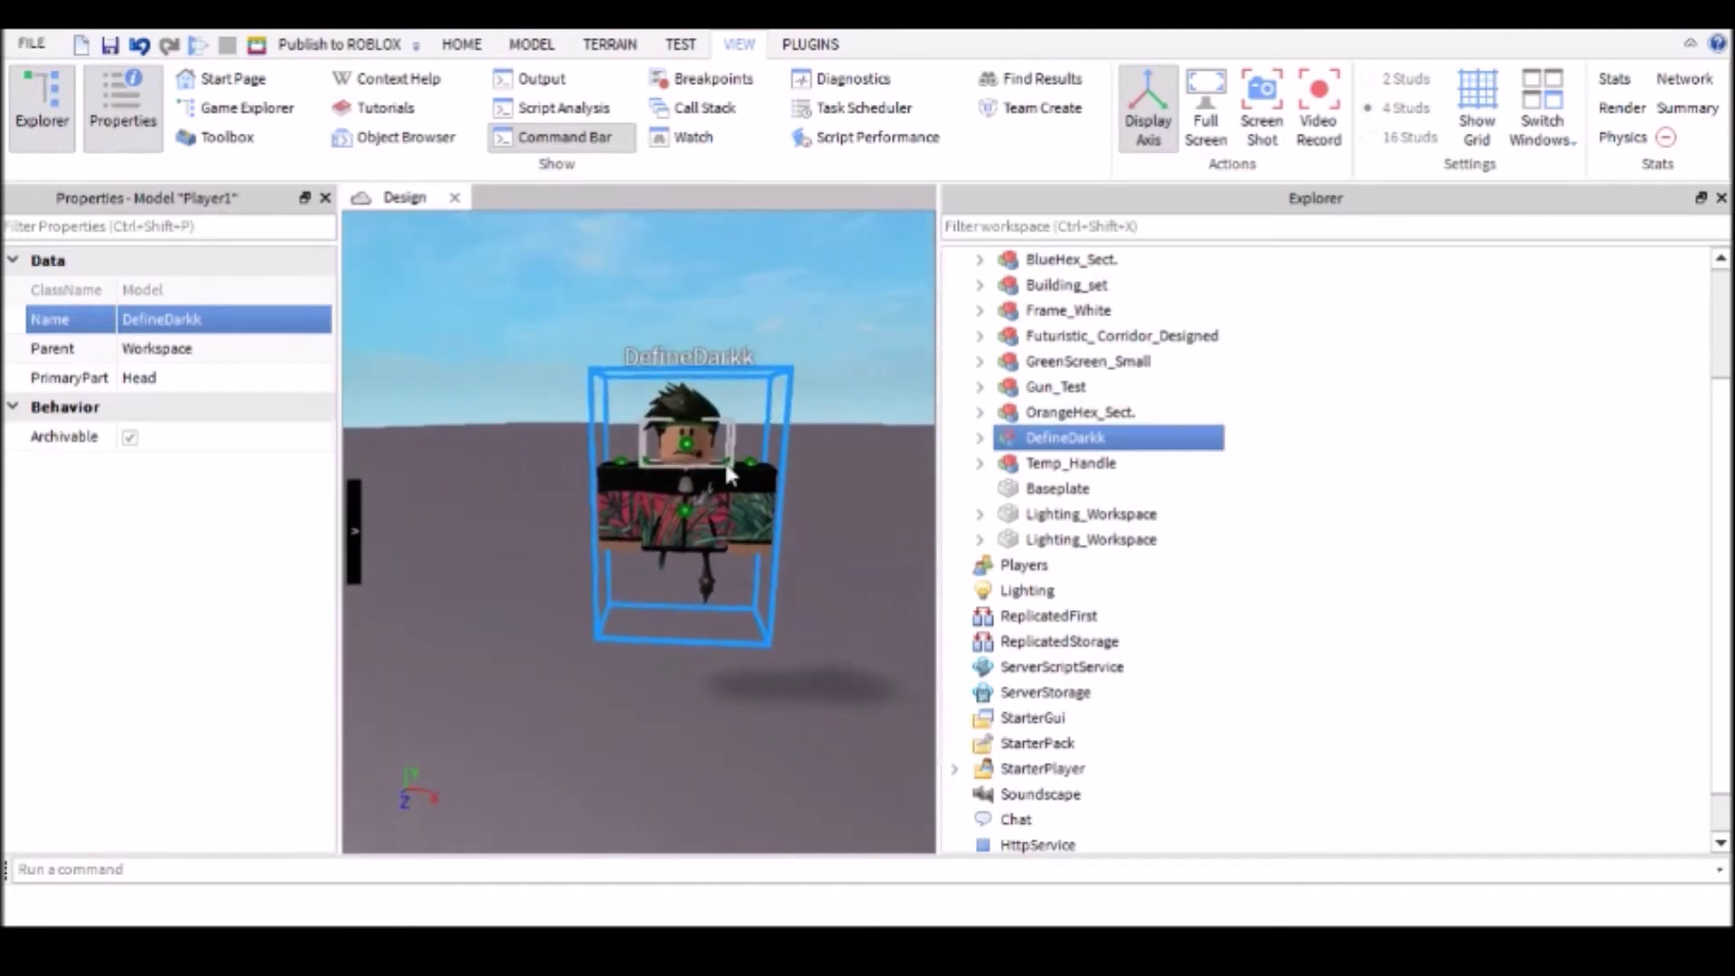
click(979, 437)
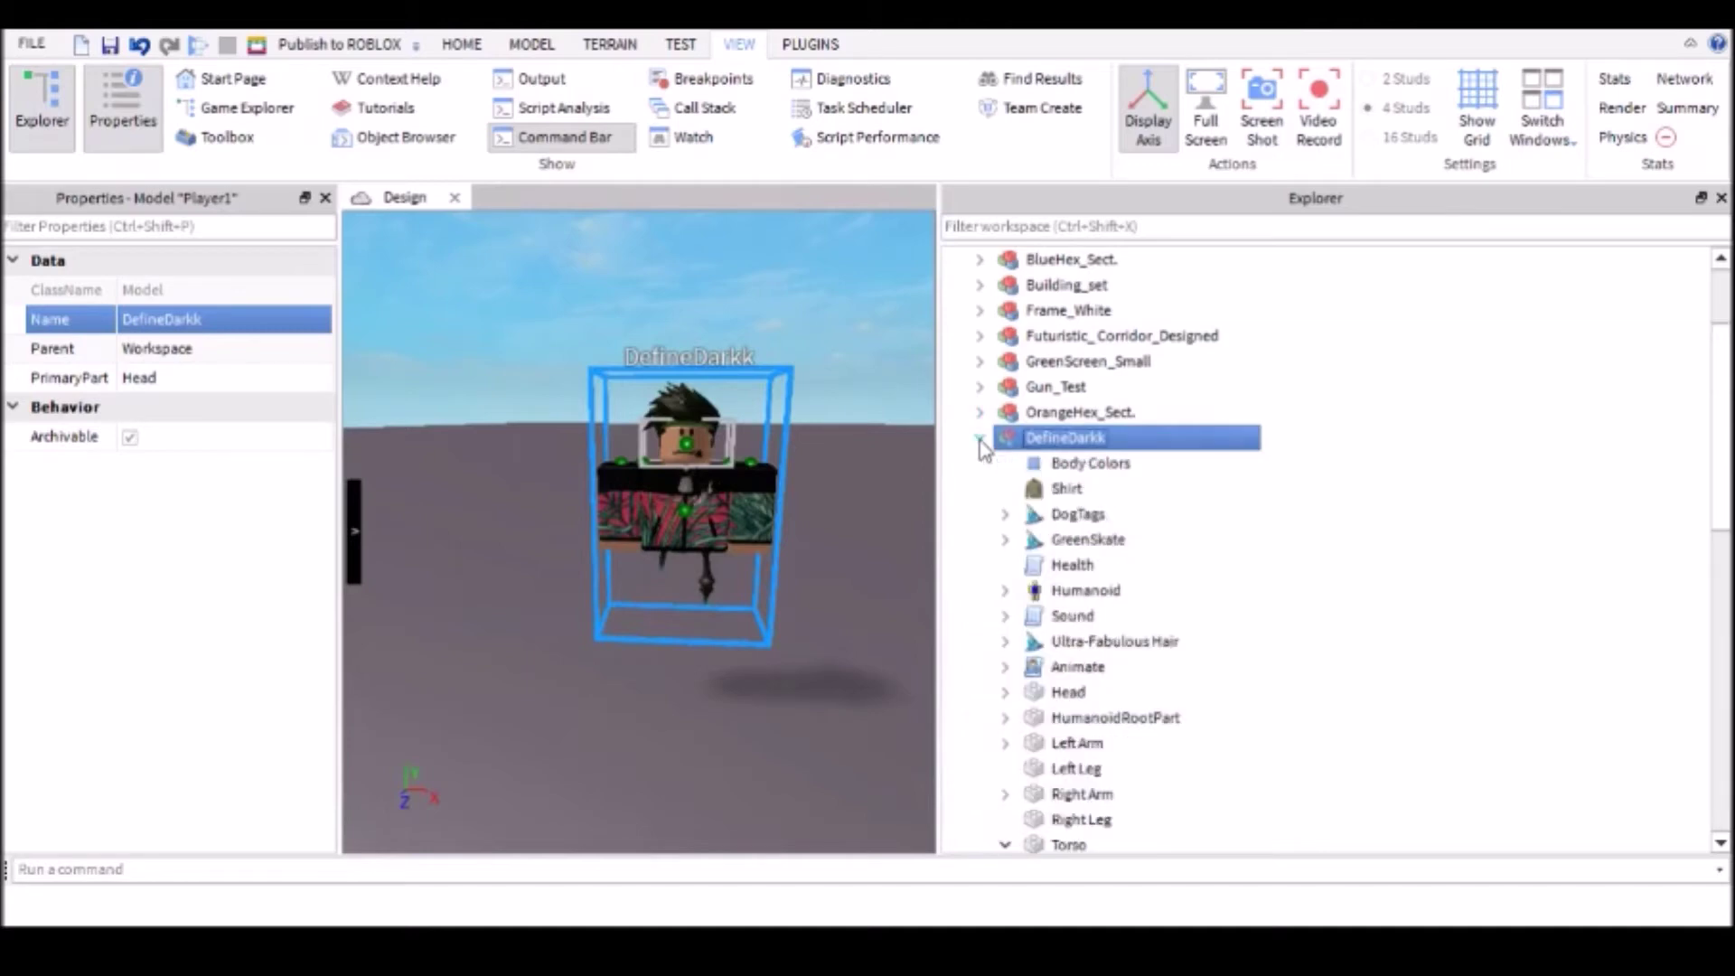
scroll(1093, 439, down, 3)
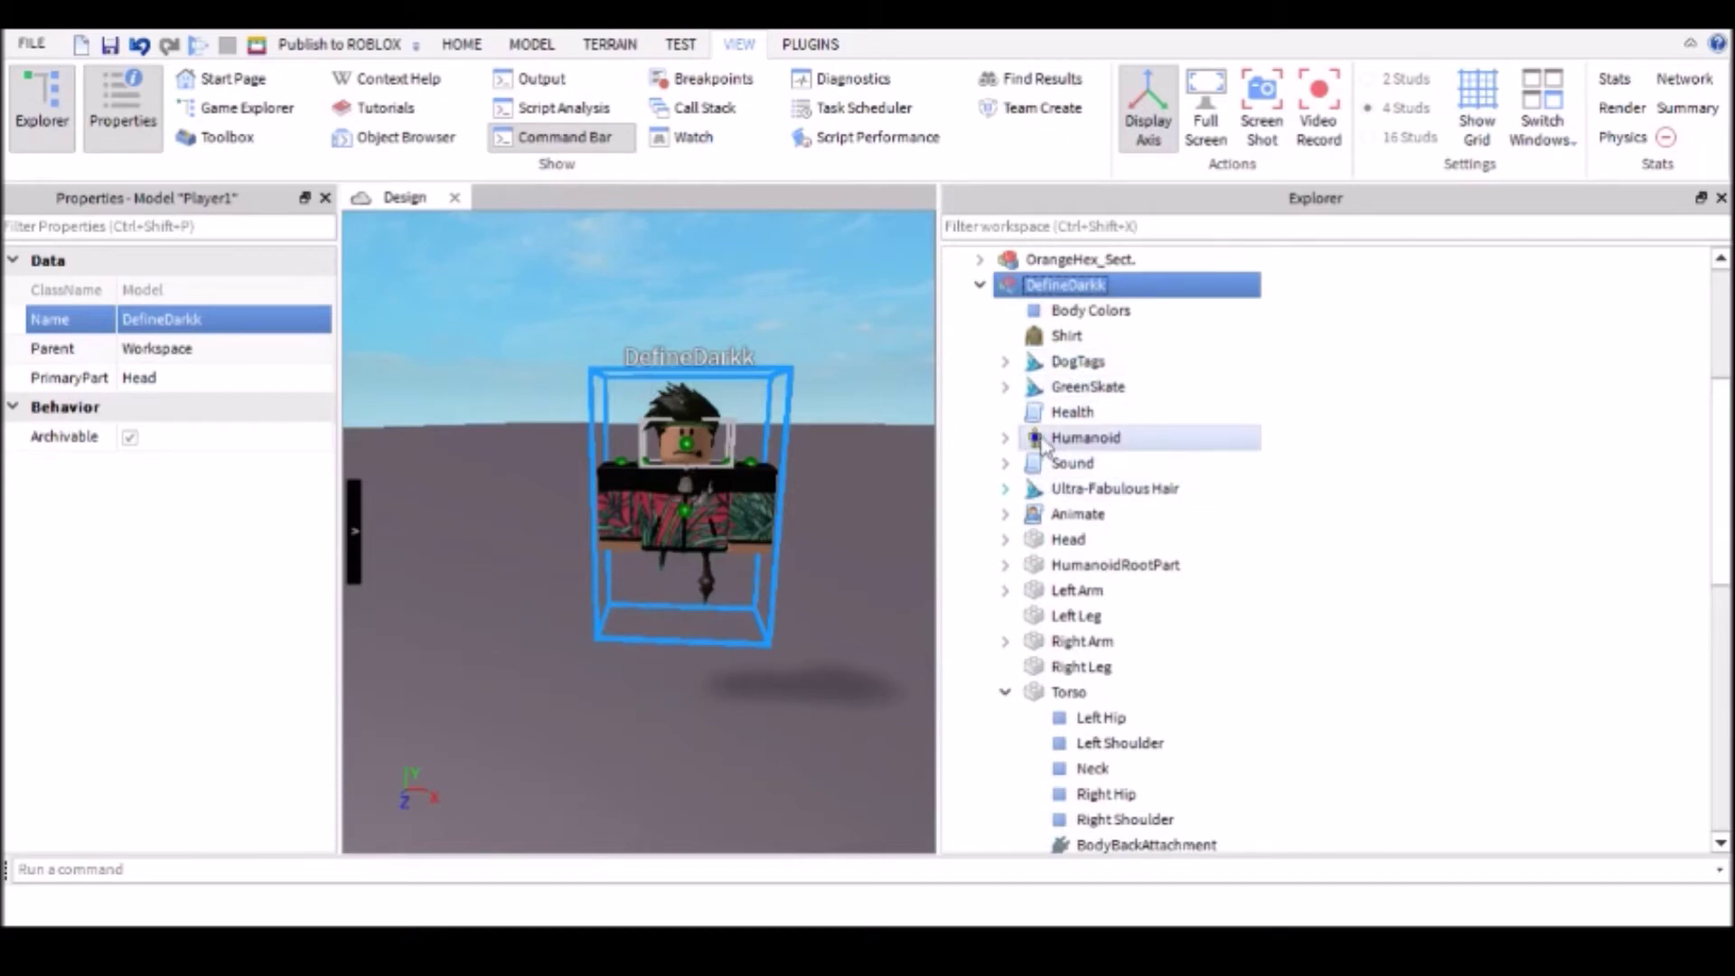
Step: Expand the character's Humanoid and select its Animator together with the Sound script
click(1072, 464)
click(1004, 438)
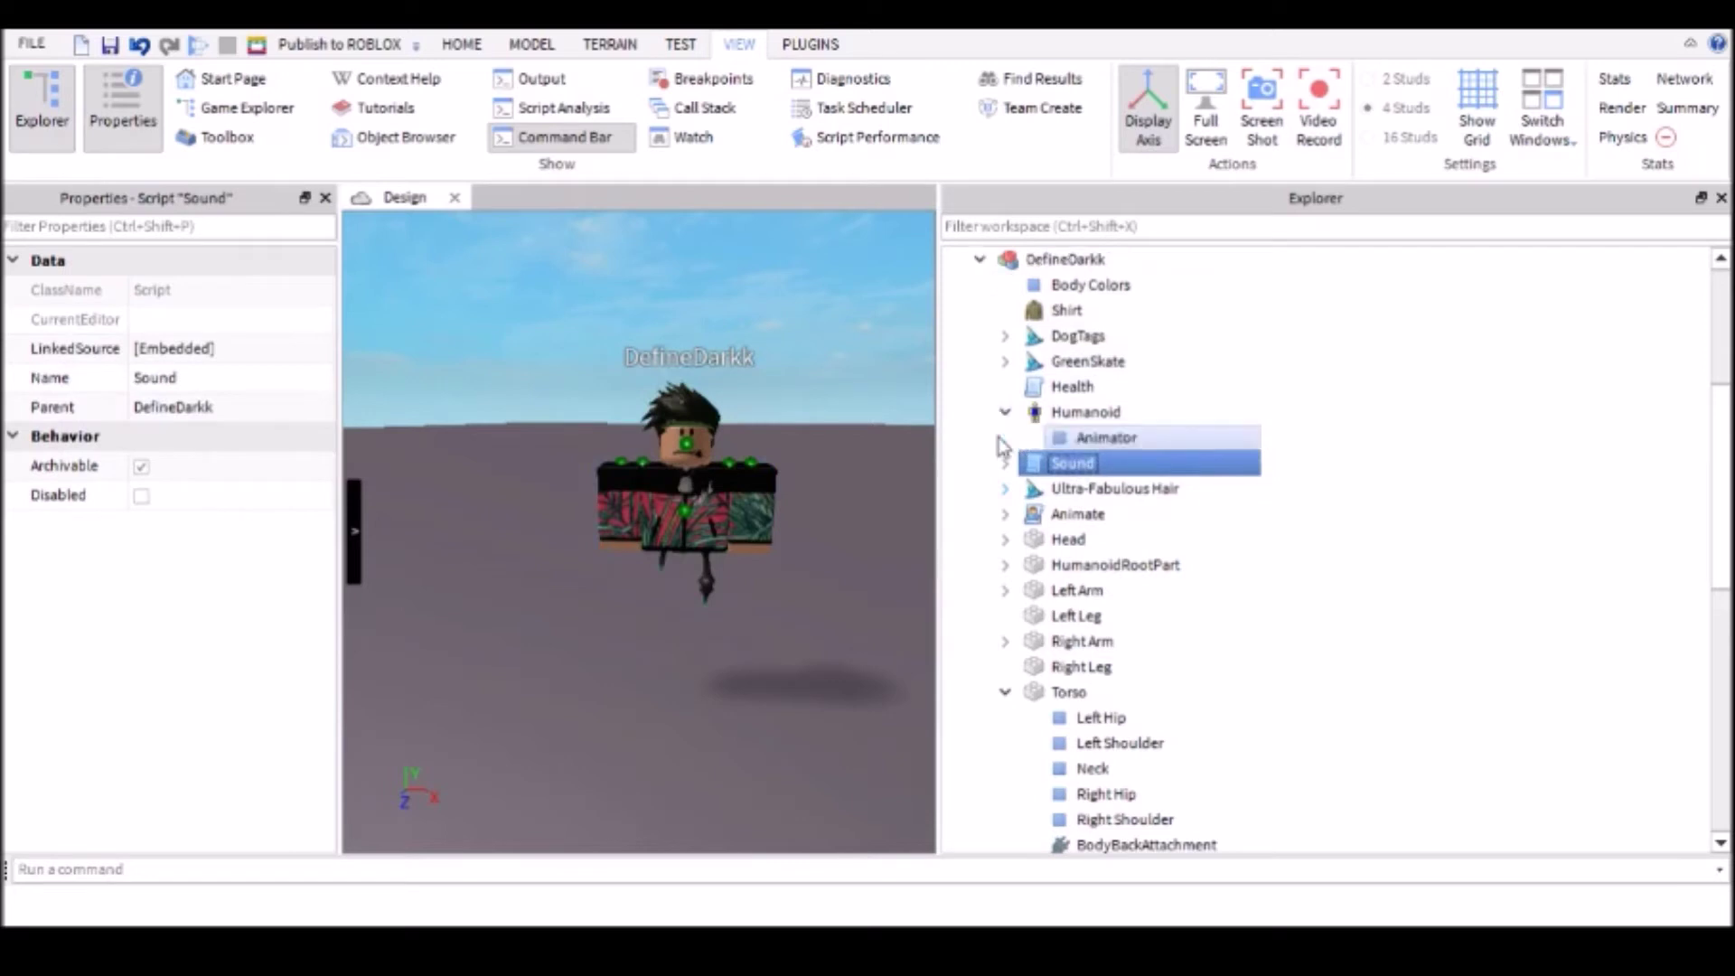
click(1077, 439)
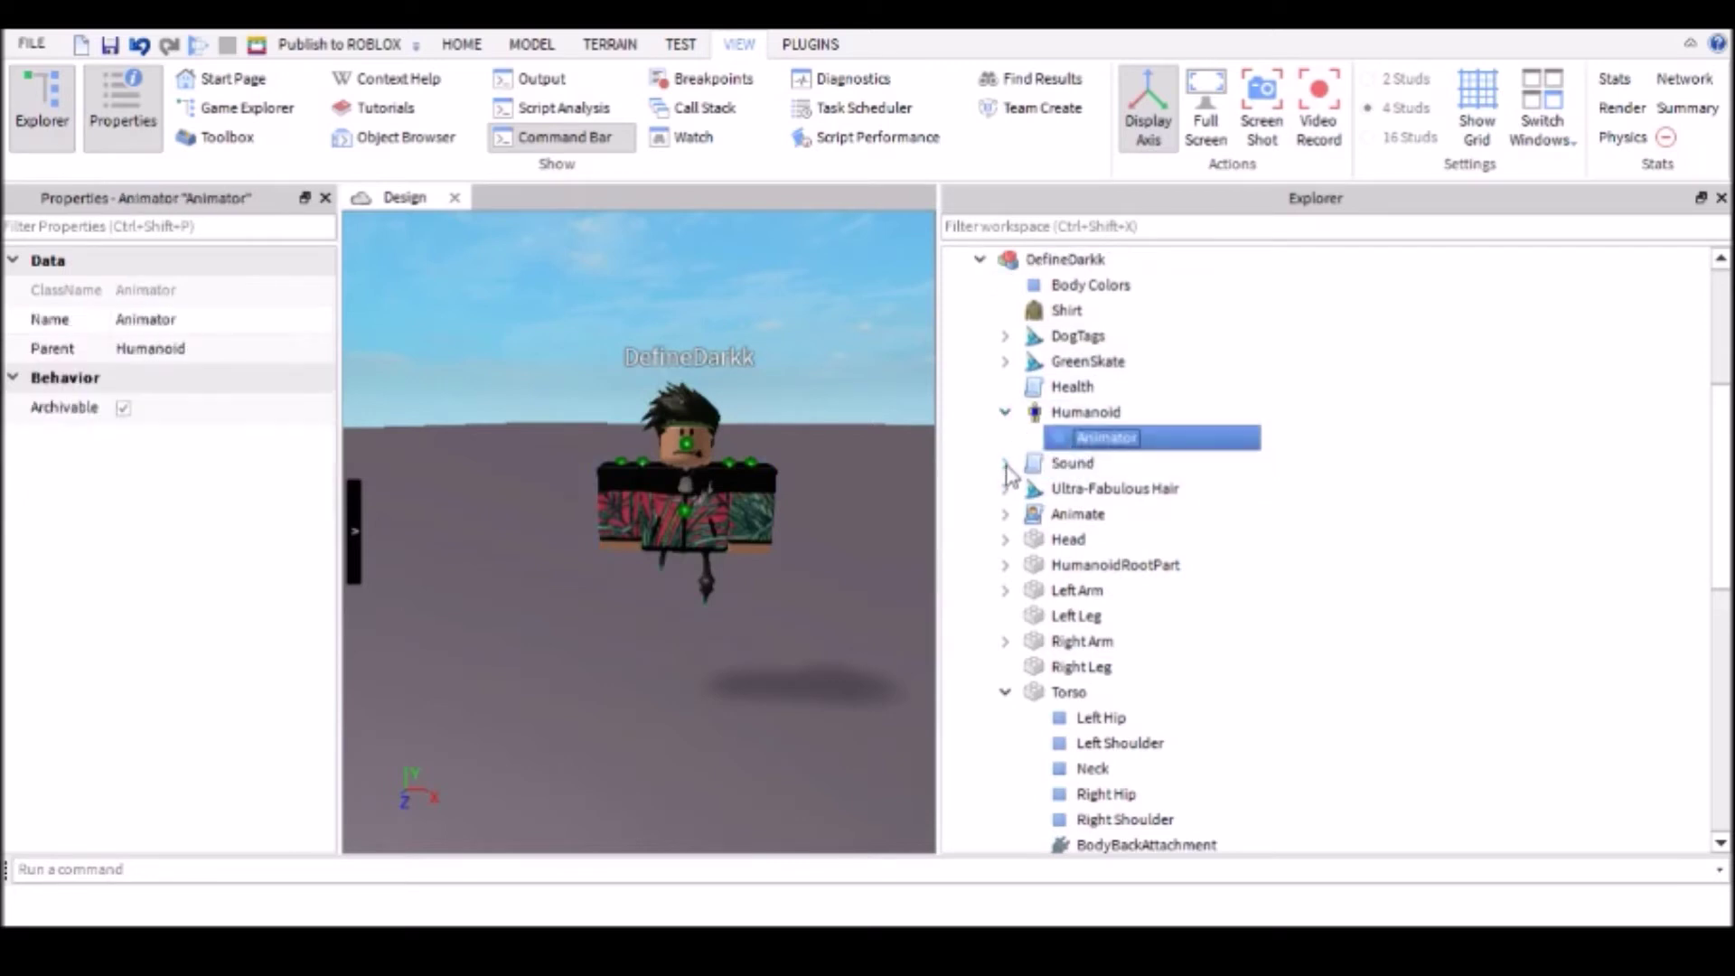
click(1005, 463)
click(1005, 464)
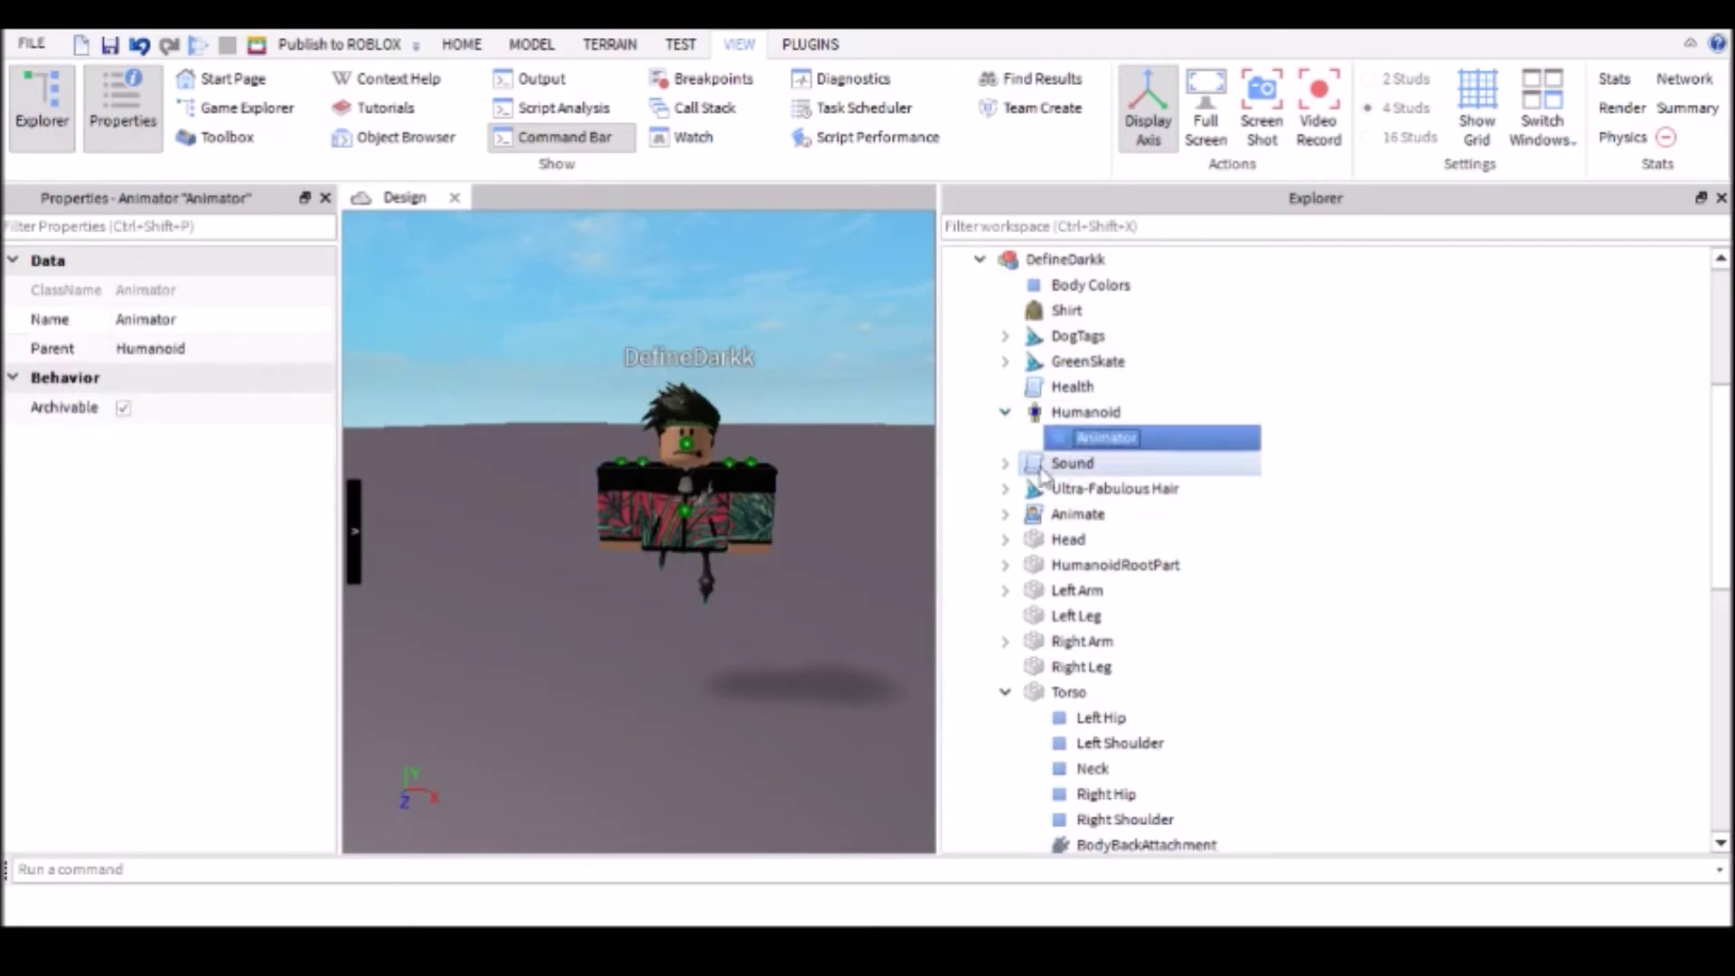
ctrl+click(1030, 465)
scroll(1028, 470, down, 1)
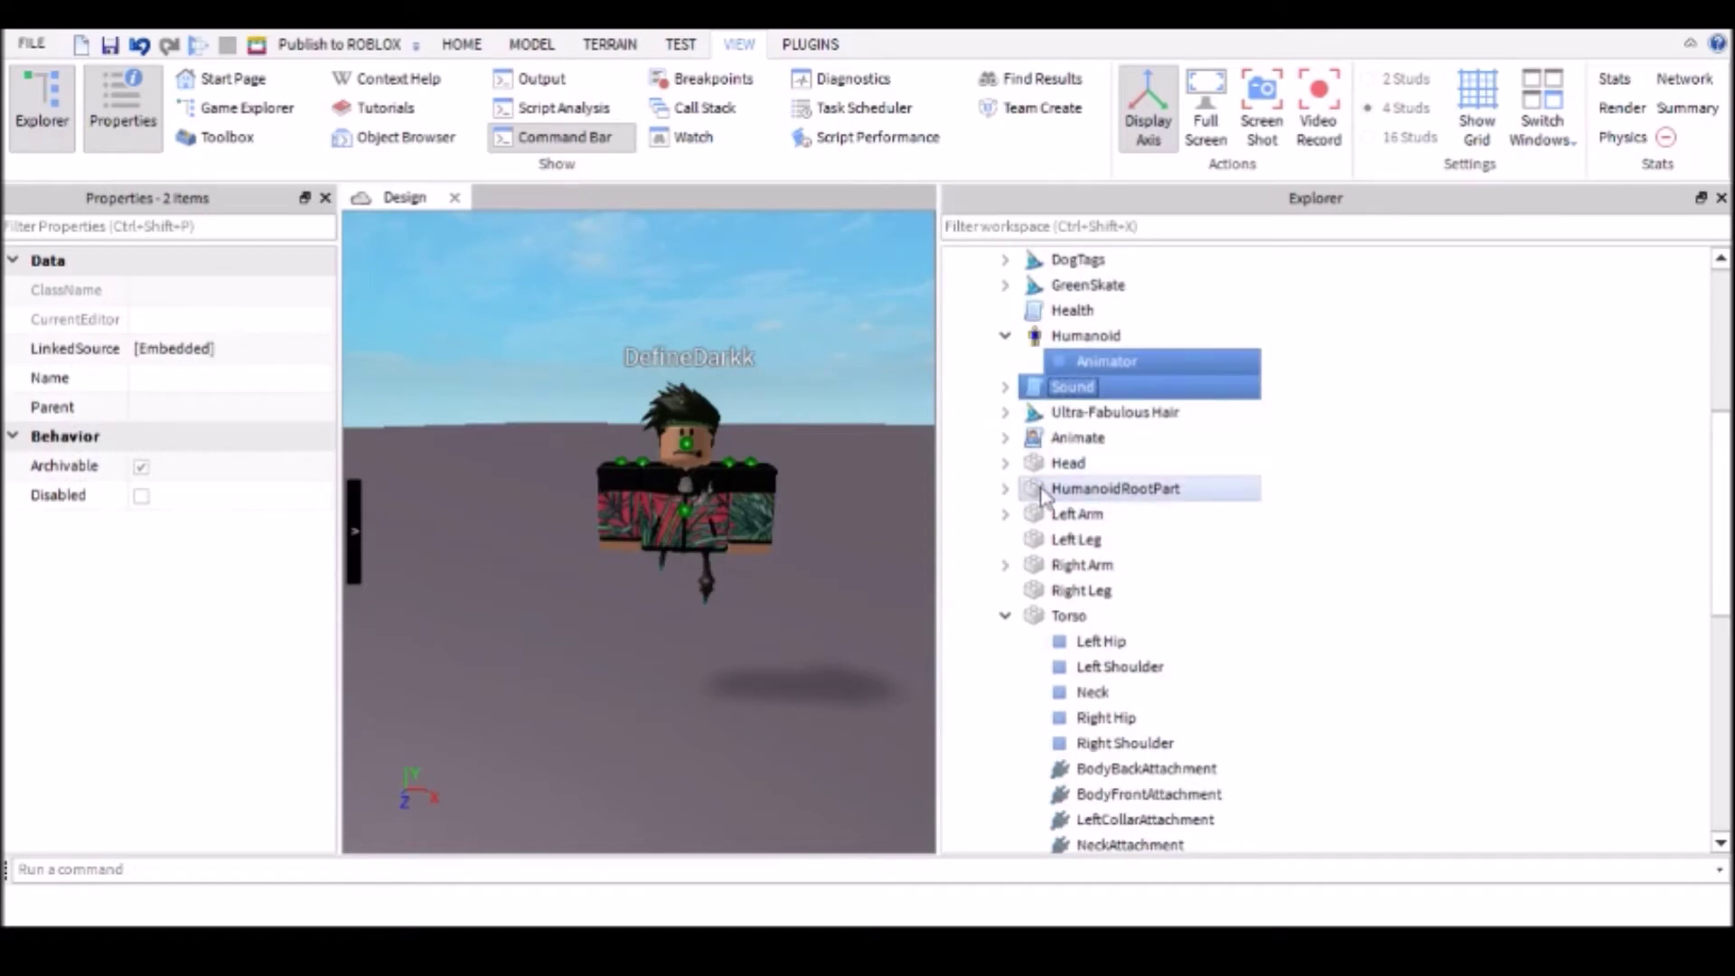
Step: Add all the Torso's attachments, from BodyBackAttachment to WaistCenterAttachment, to the selection
scroll(1096, 720, down, 2)
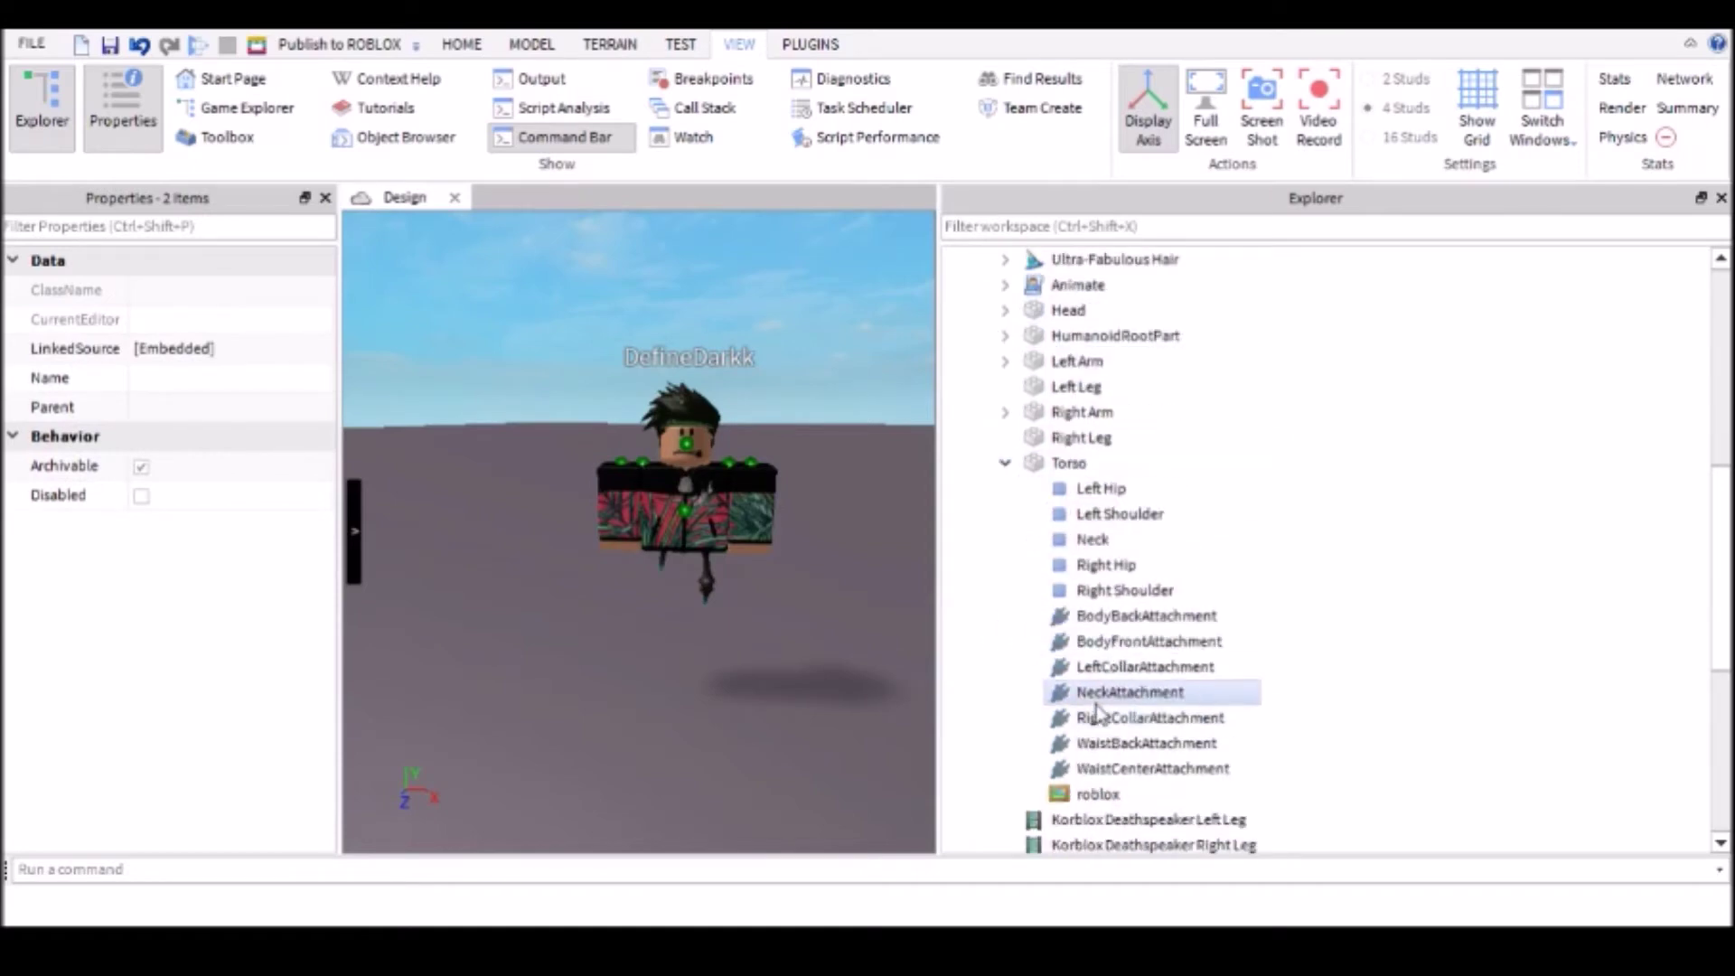
ctrl+click(1126, 769)
ctrl+click(1125, 743)
ctrl+click(1148, 717)
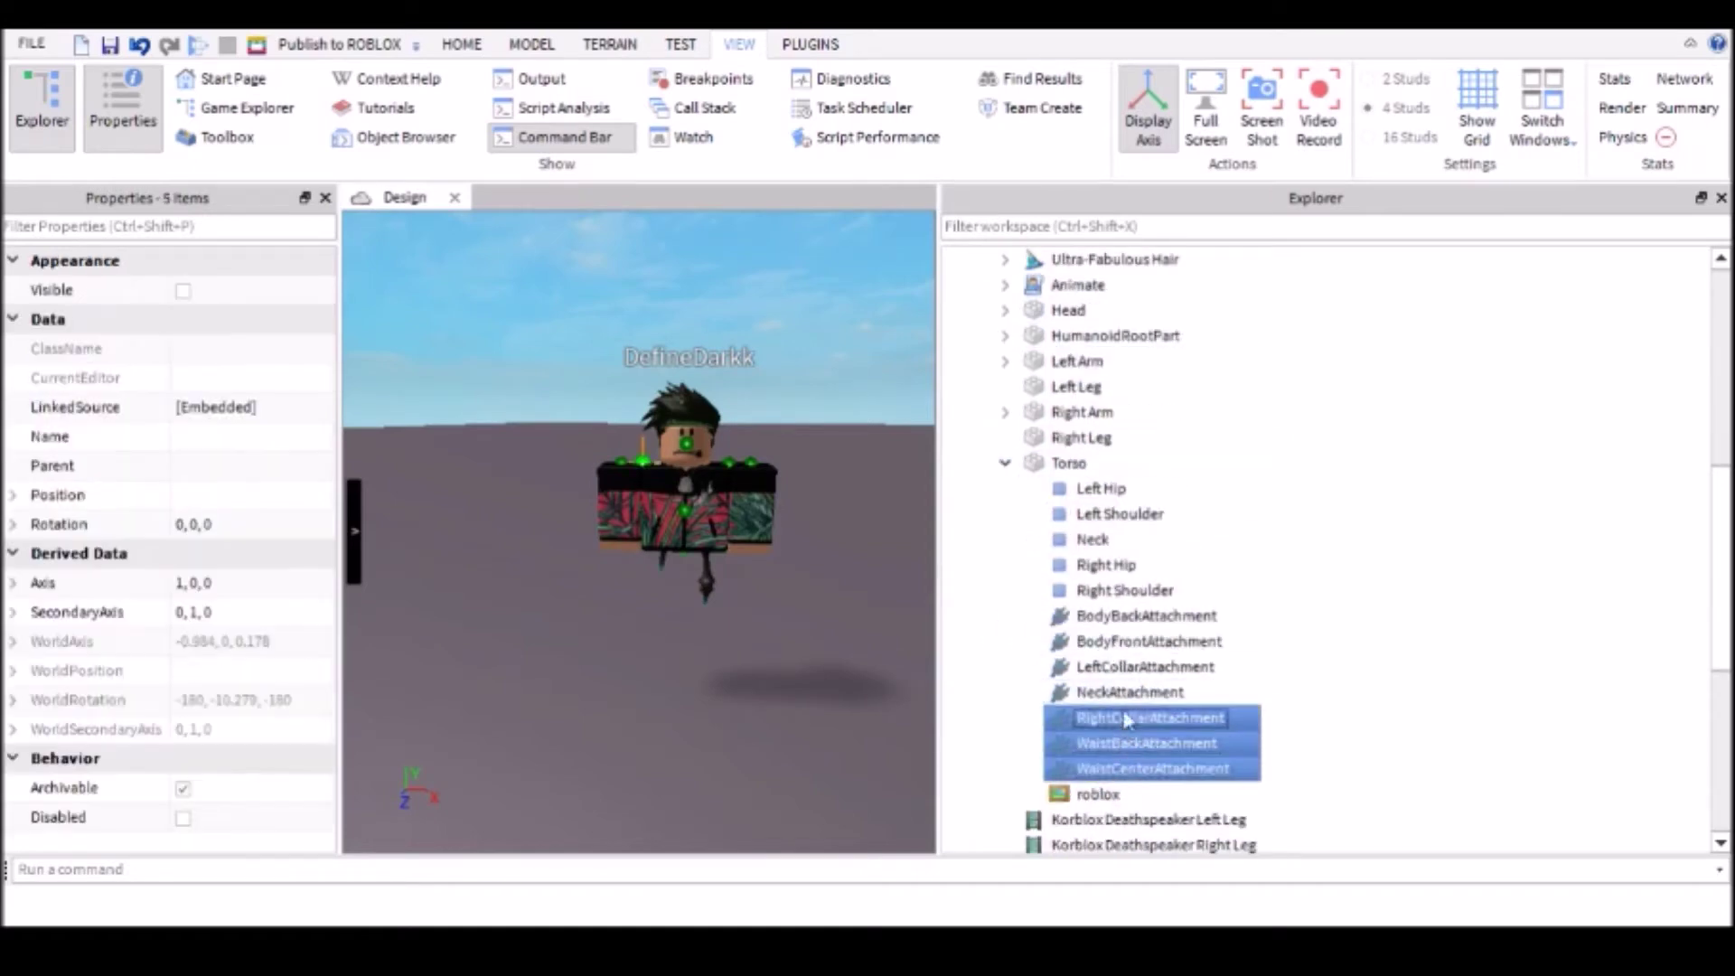
ctrl+click(1143, 666)
ctrl+click(1130, 691)
ctrl+click(1146, 641)
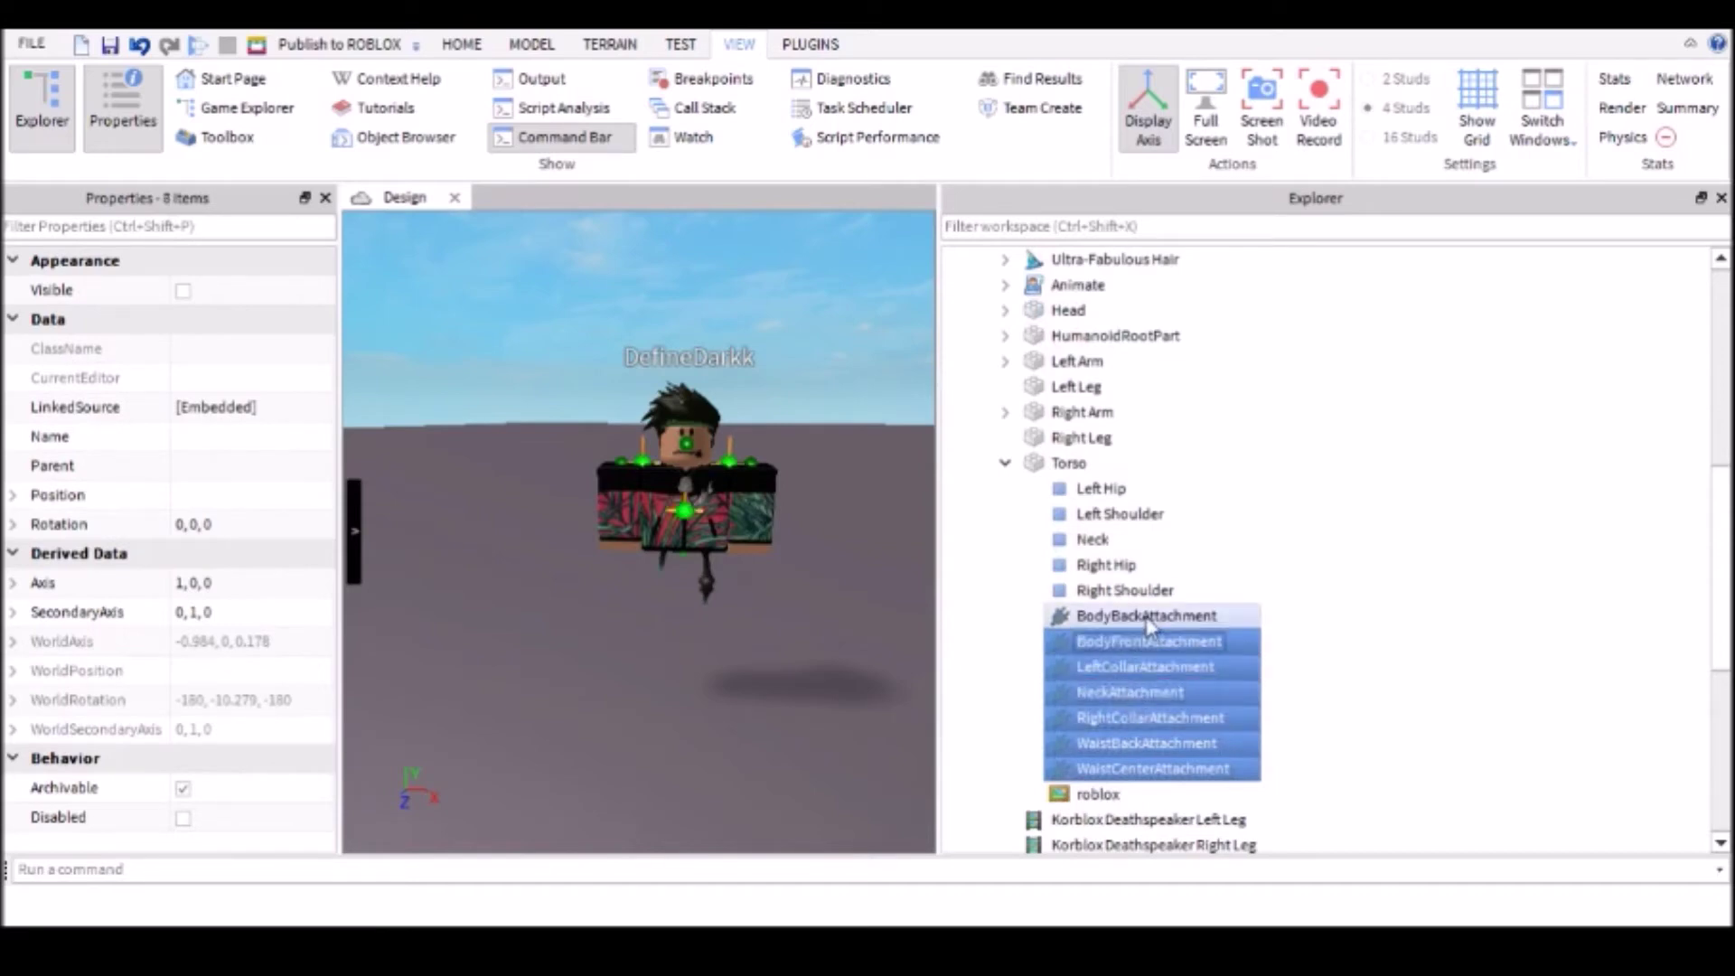
ctrl+click(1146, 616)
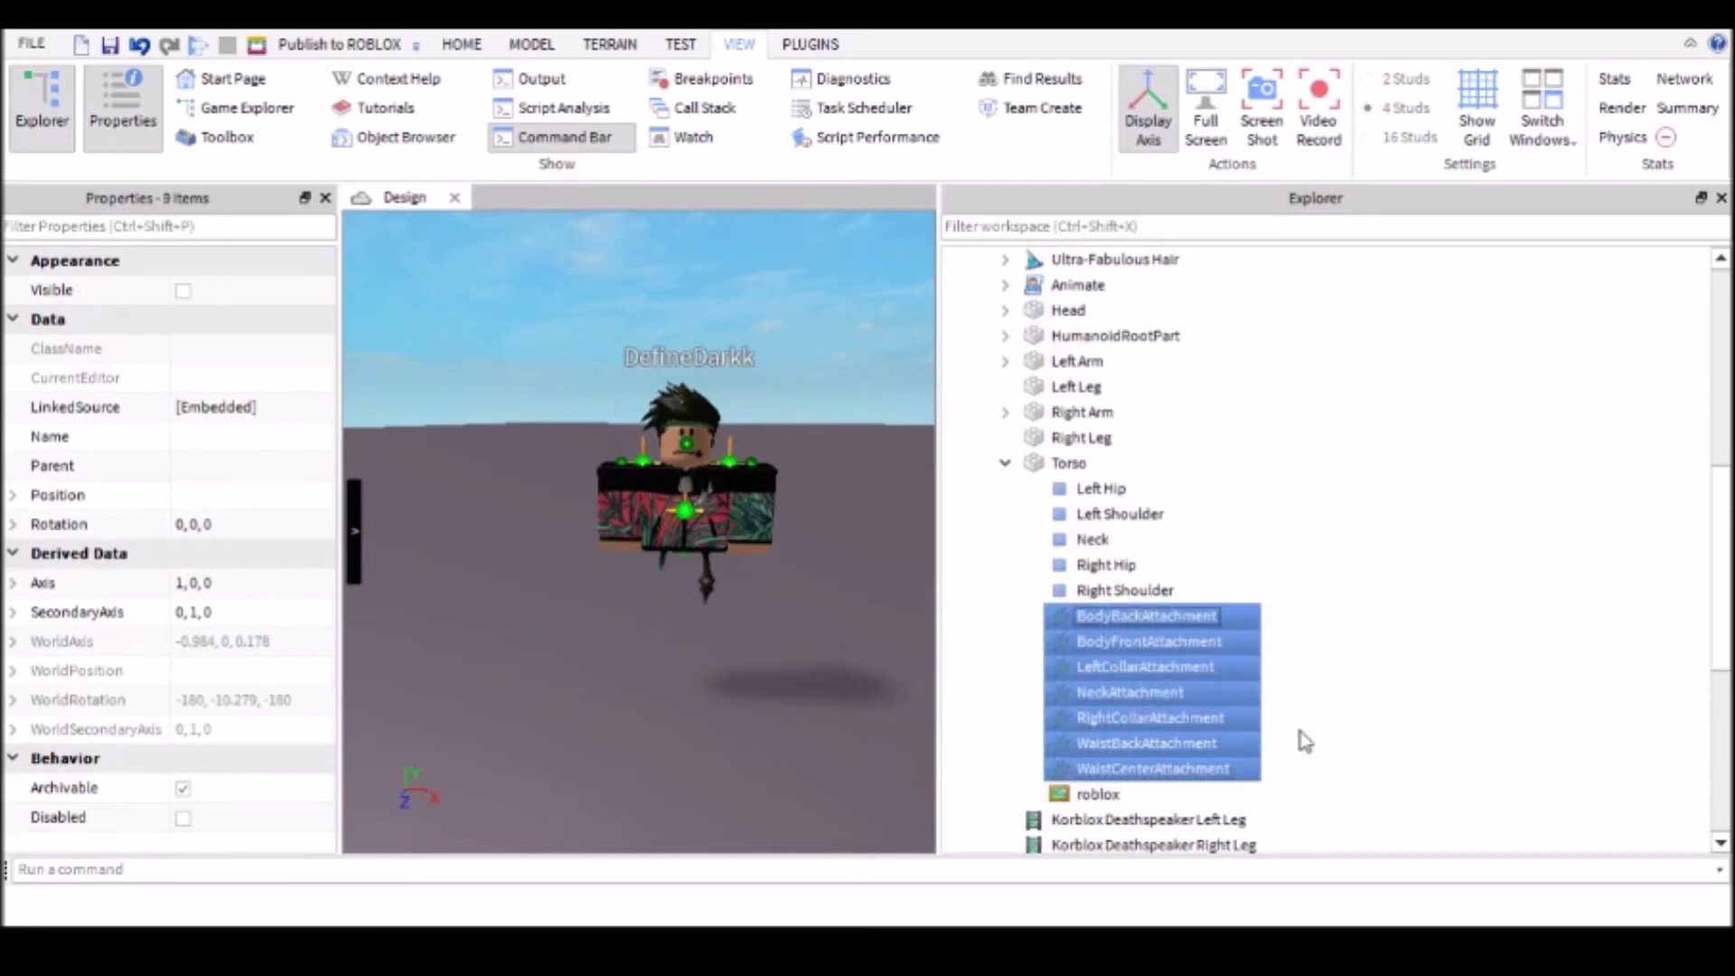
Step: Examine the Korblox Deathspeaker leg entries and the character's legs in the viewport, close up and from the front
scroll(1189, 722, down, 3)
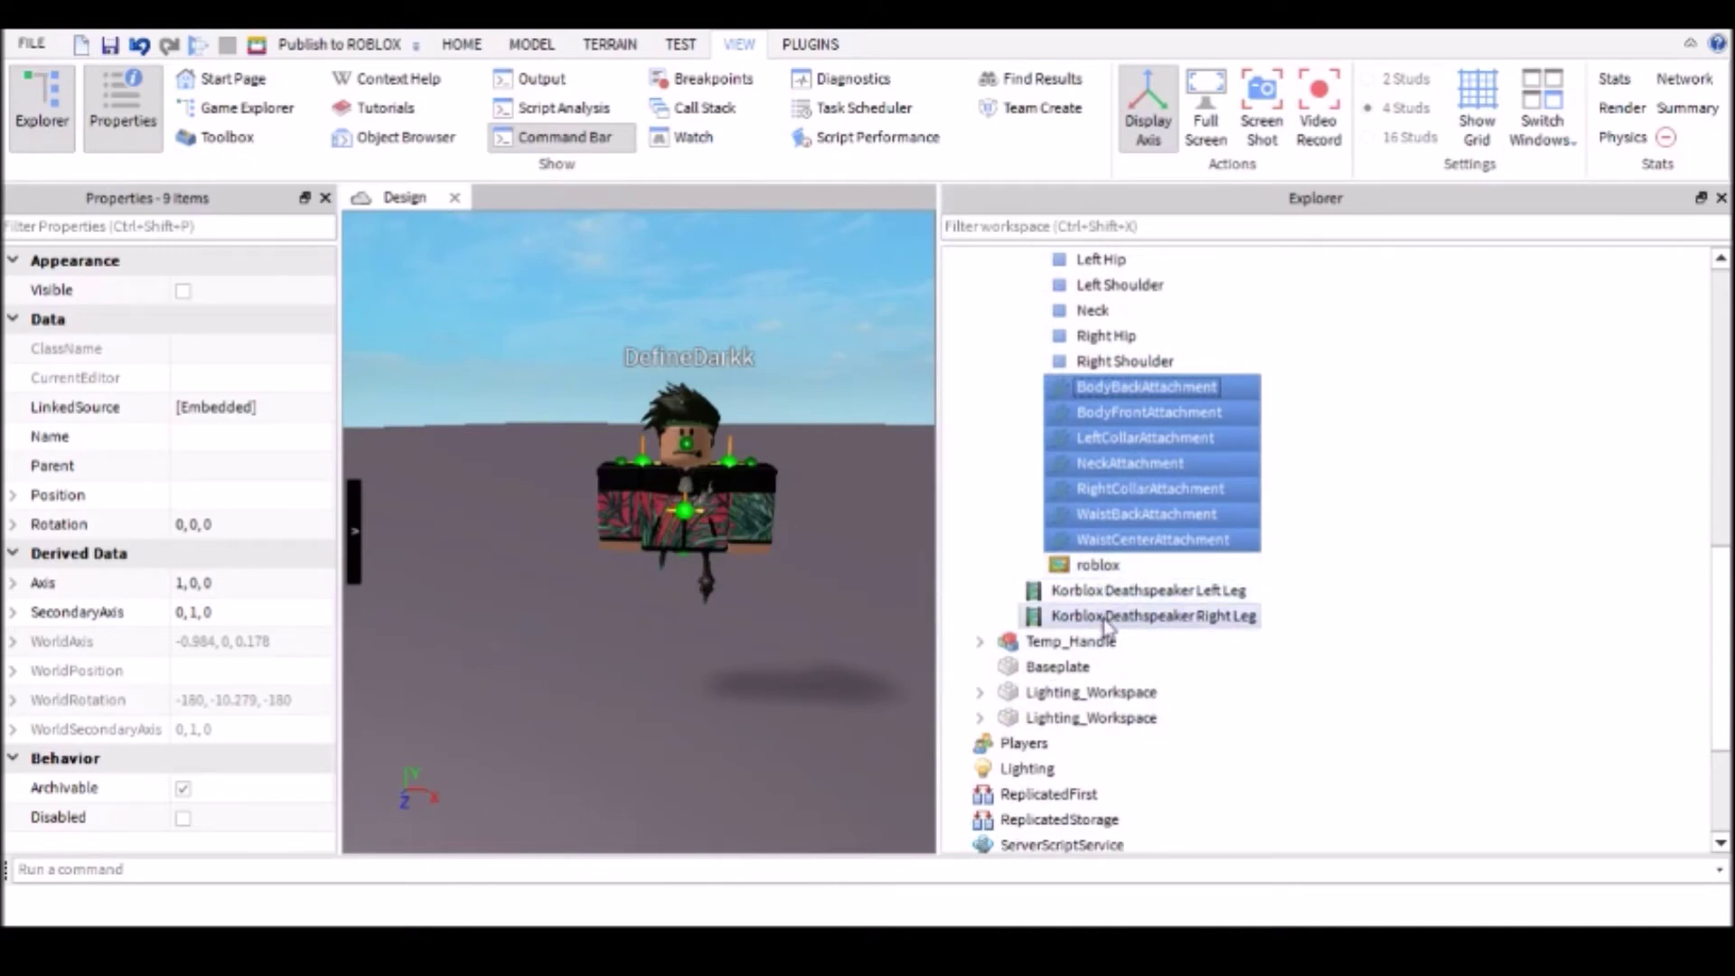
right_drag(866, 575, 844, 578)
scroll(845, 580, up, 5)
scroll(845, 580, down, 2)
scroll(846, 580, up, 1)
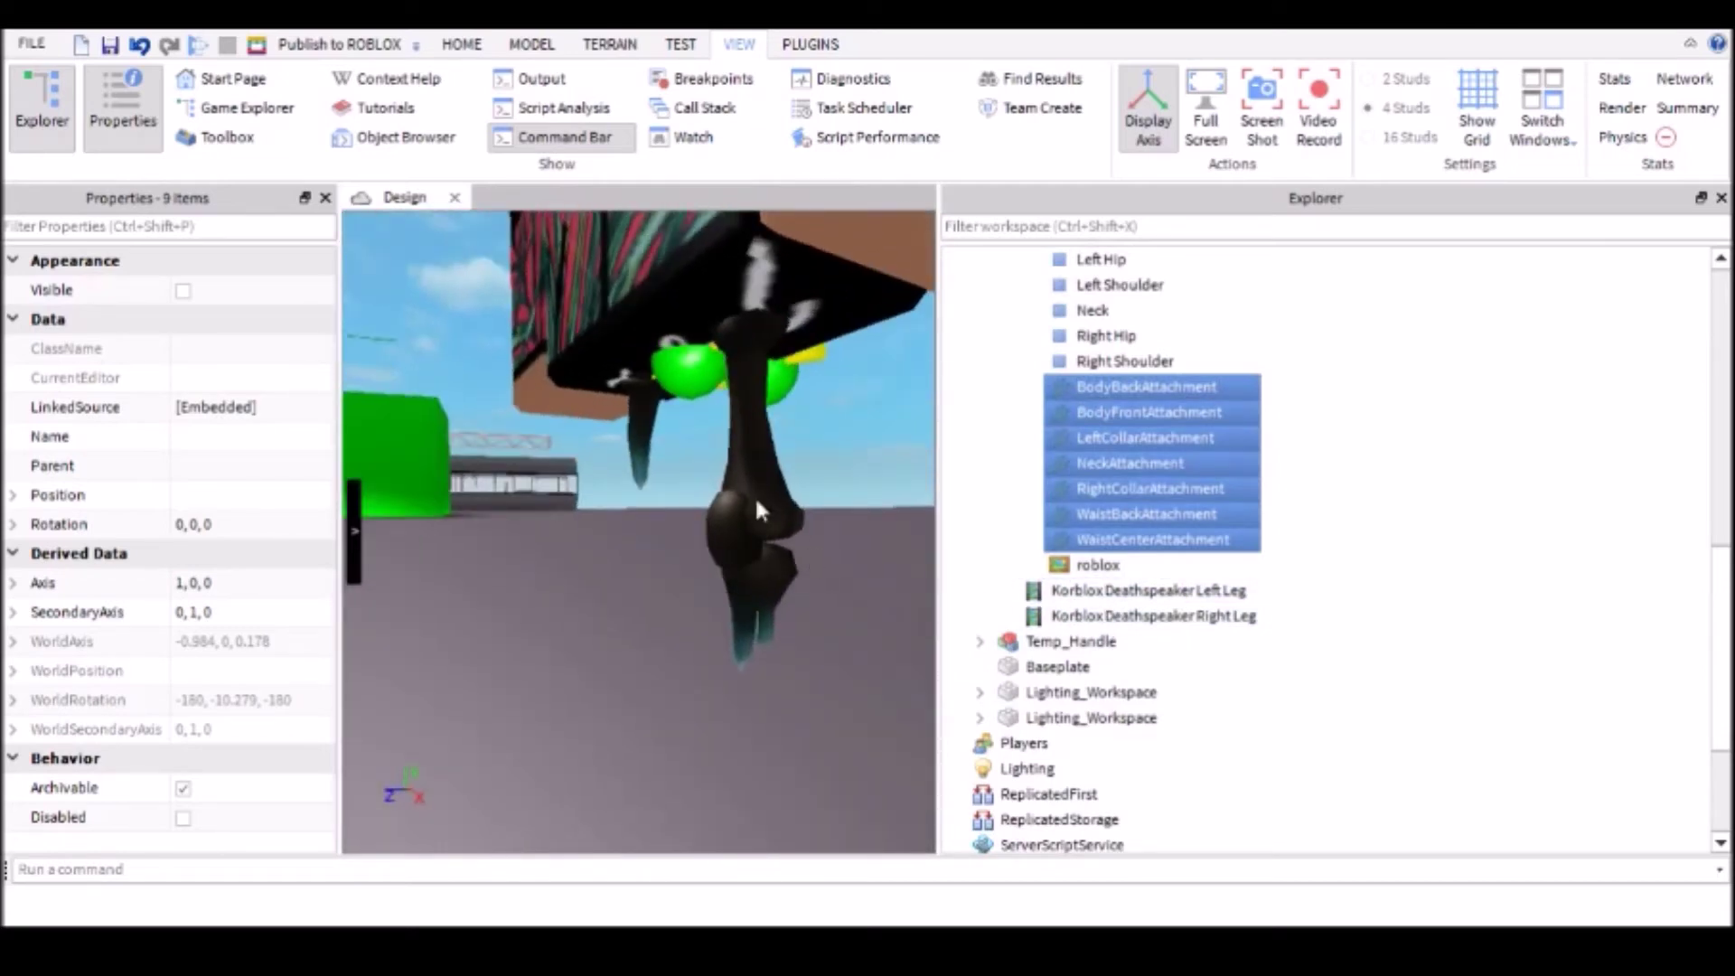
right_drag(672, 489, 672, 490)
scroll(672, 485, down, 5)
scroll(672, 490, up, 3)
scroll(673, 490, down, 2)
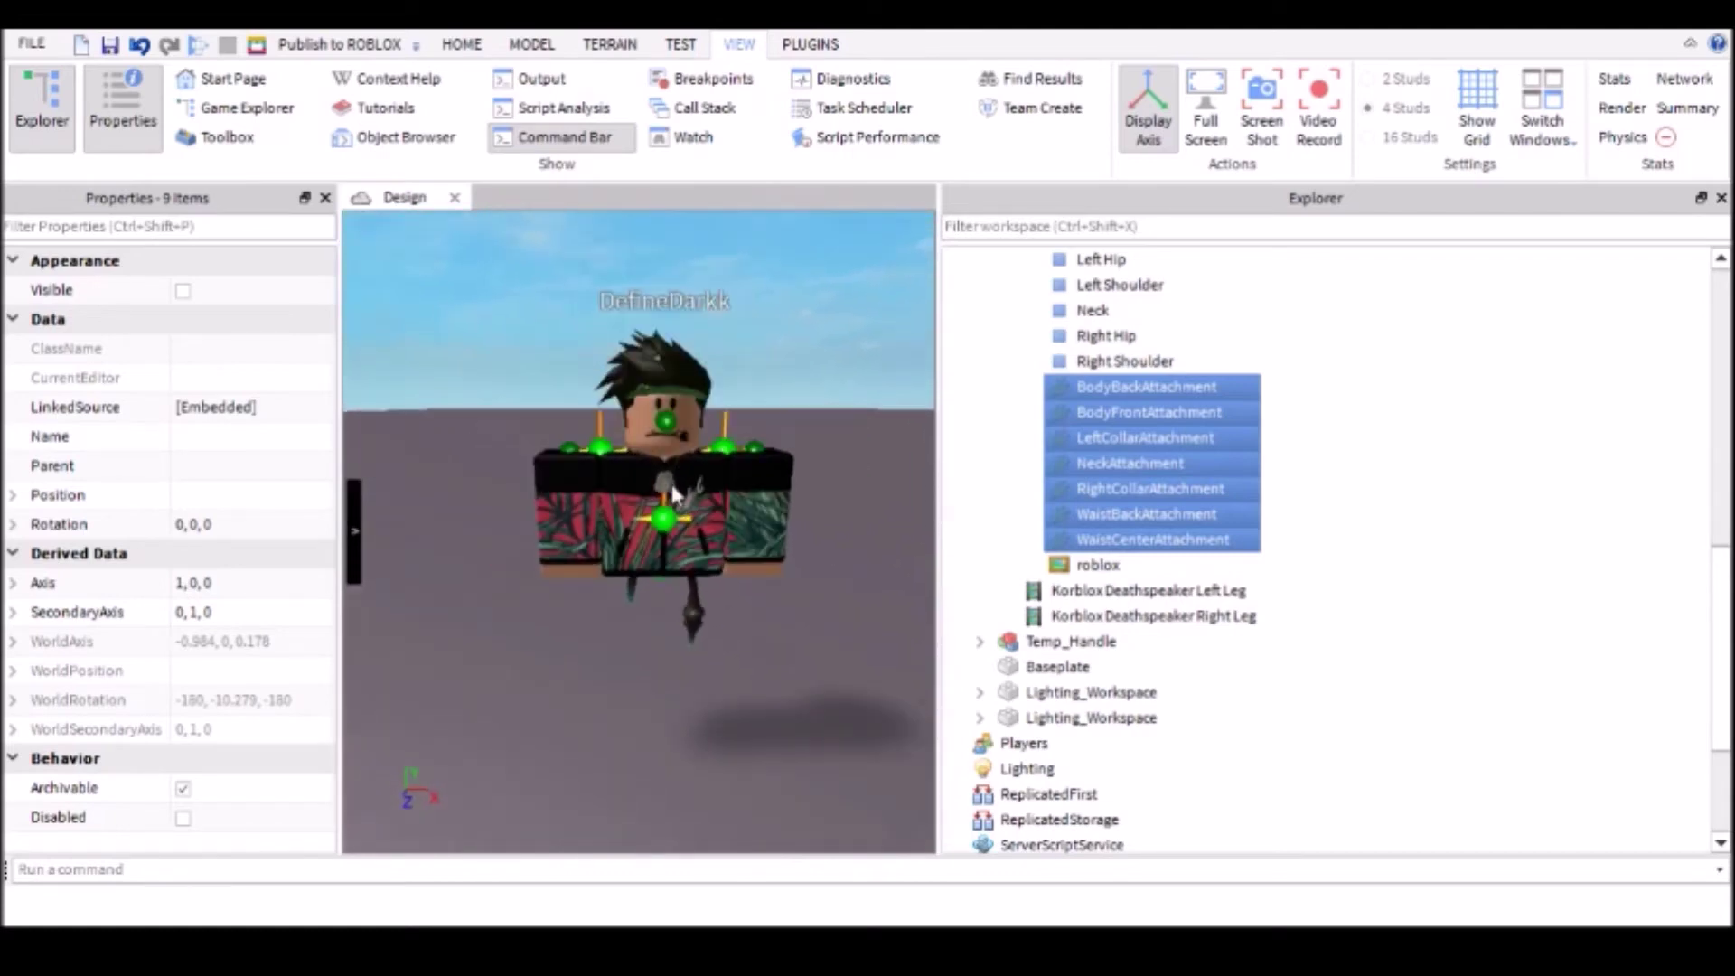
scroll(900, 478, down, 1)
scroll(903, 488, down, 1)
scroll(1179, 497, up, 1)
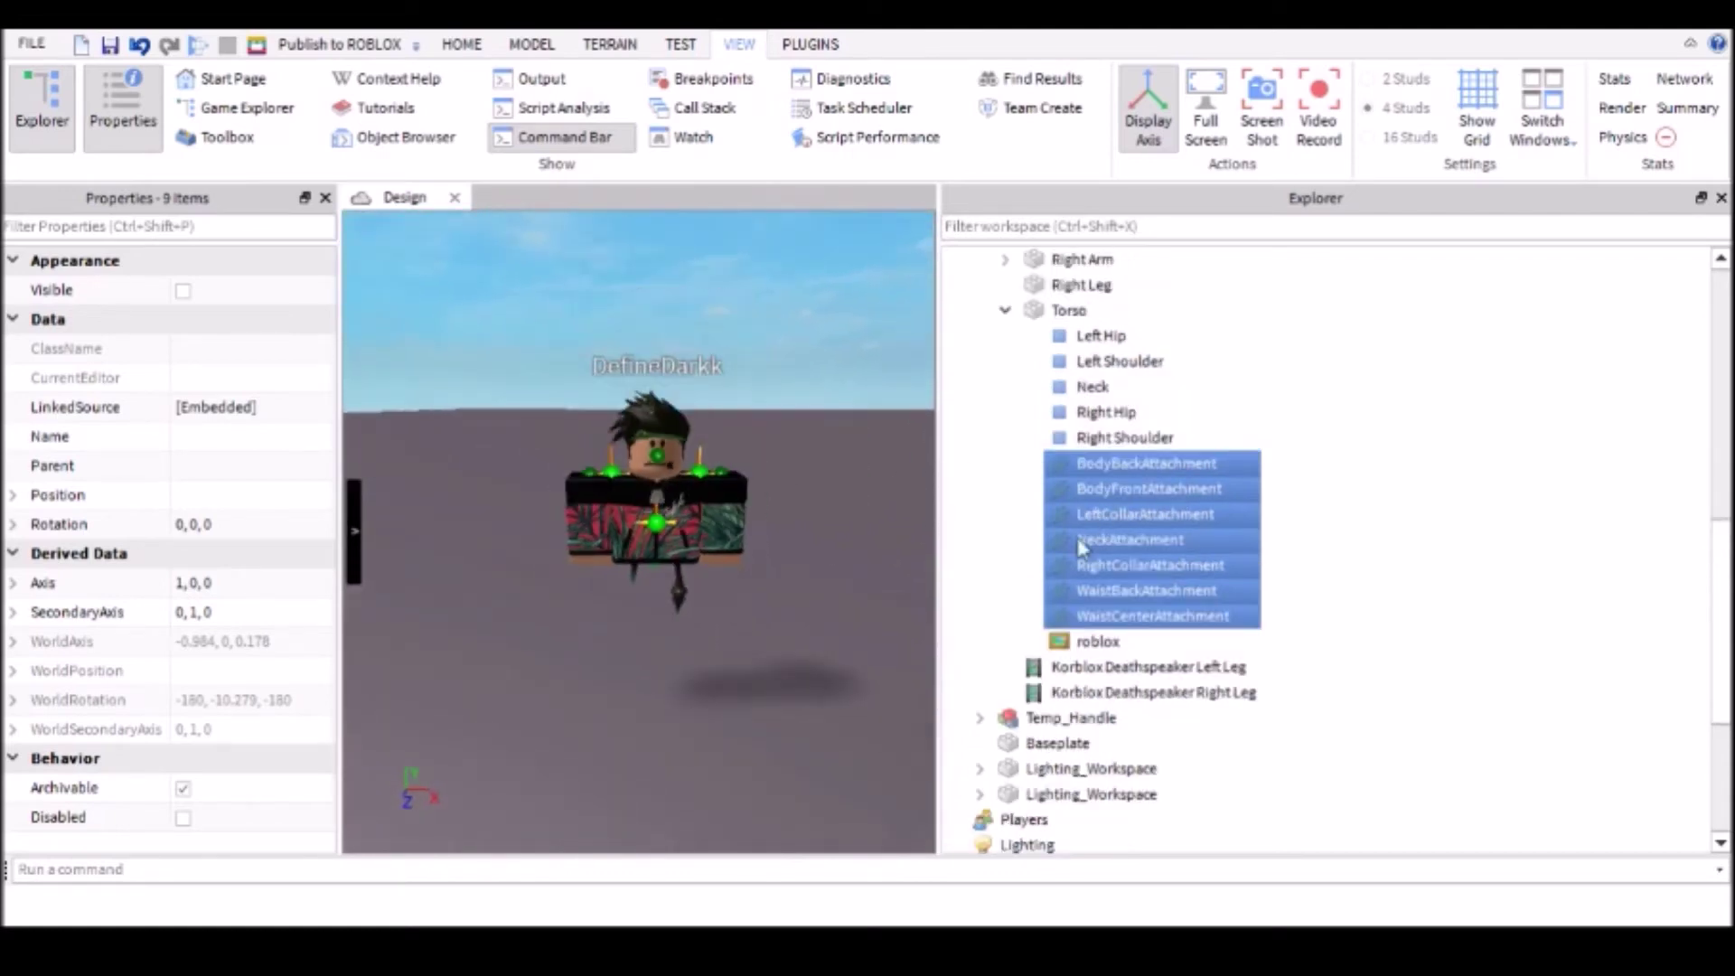
Step: Expand the Right Arm, Left Arm and HumanoidRootPart, adding RightShoulderAttachment to the selection
scroll(1106, 433, up, 1)
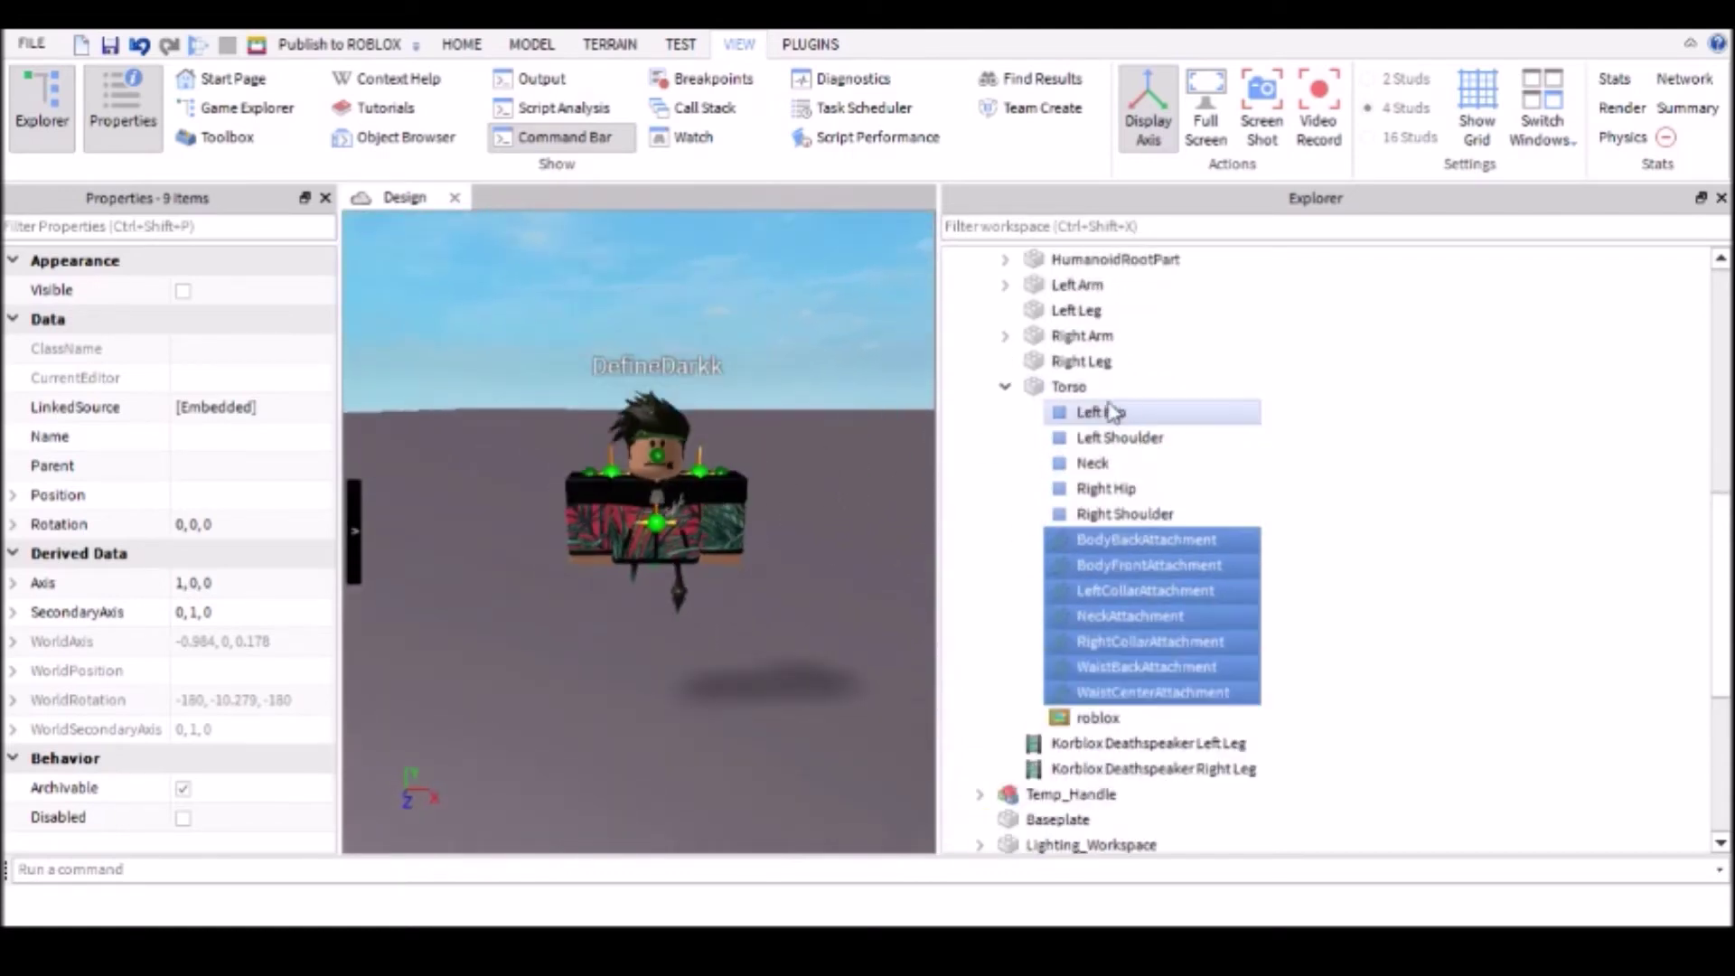
click(1004, 335)
ctrl+click(1139, 360)
scroll(1059, 367, up, 2)
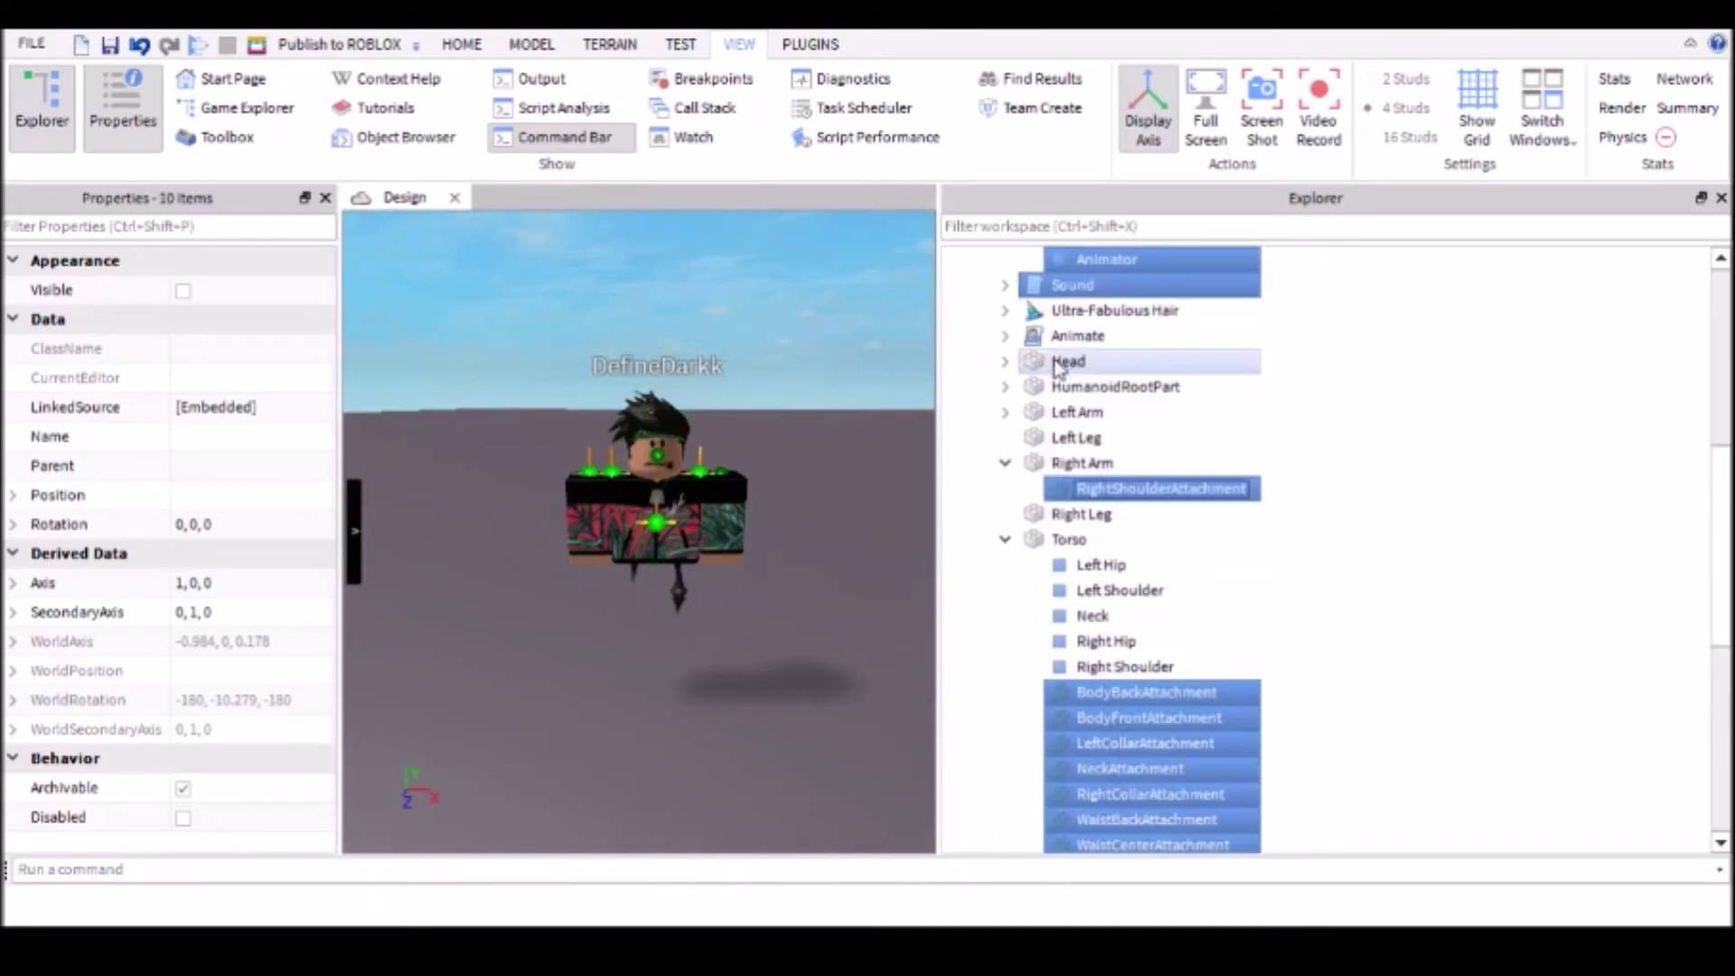
click(1005, 412)
click(1005, 387)
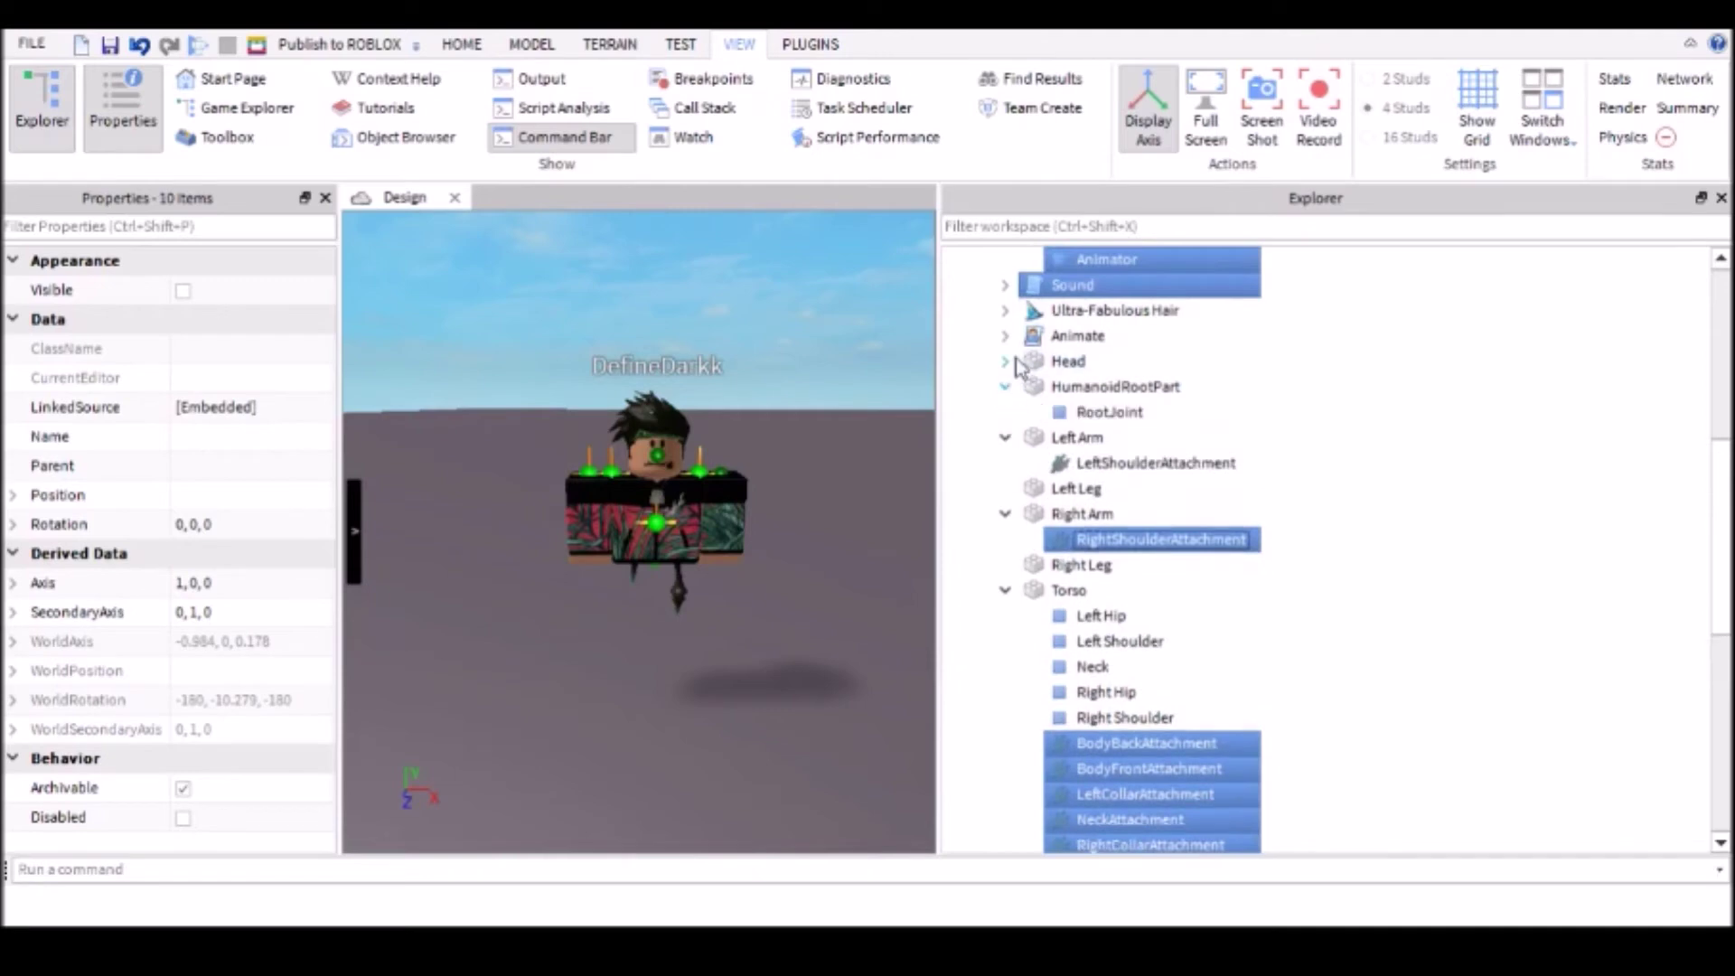
Step: Start a new selection with RootJoint, LeftShoulderAttachment and RightShoulderAttachment, leaving the Torso's Left Hip out
click(1095, 413)
ctrl+click(1104, 464)
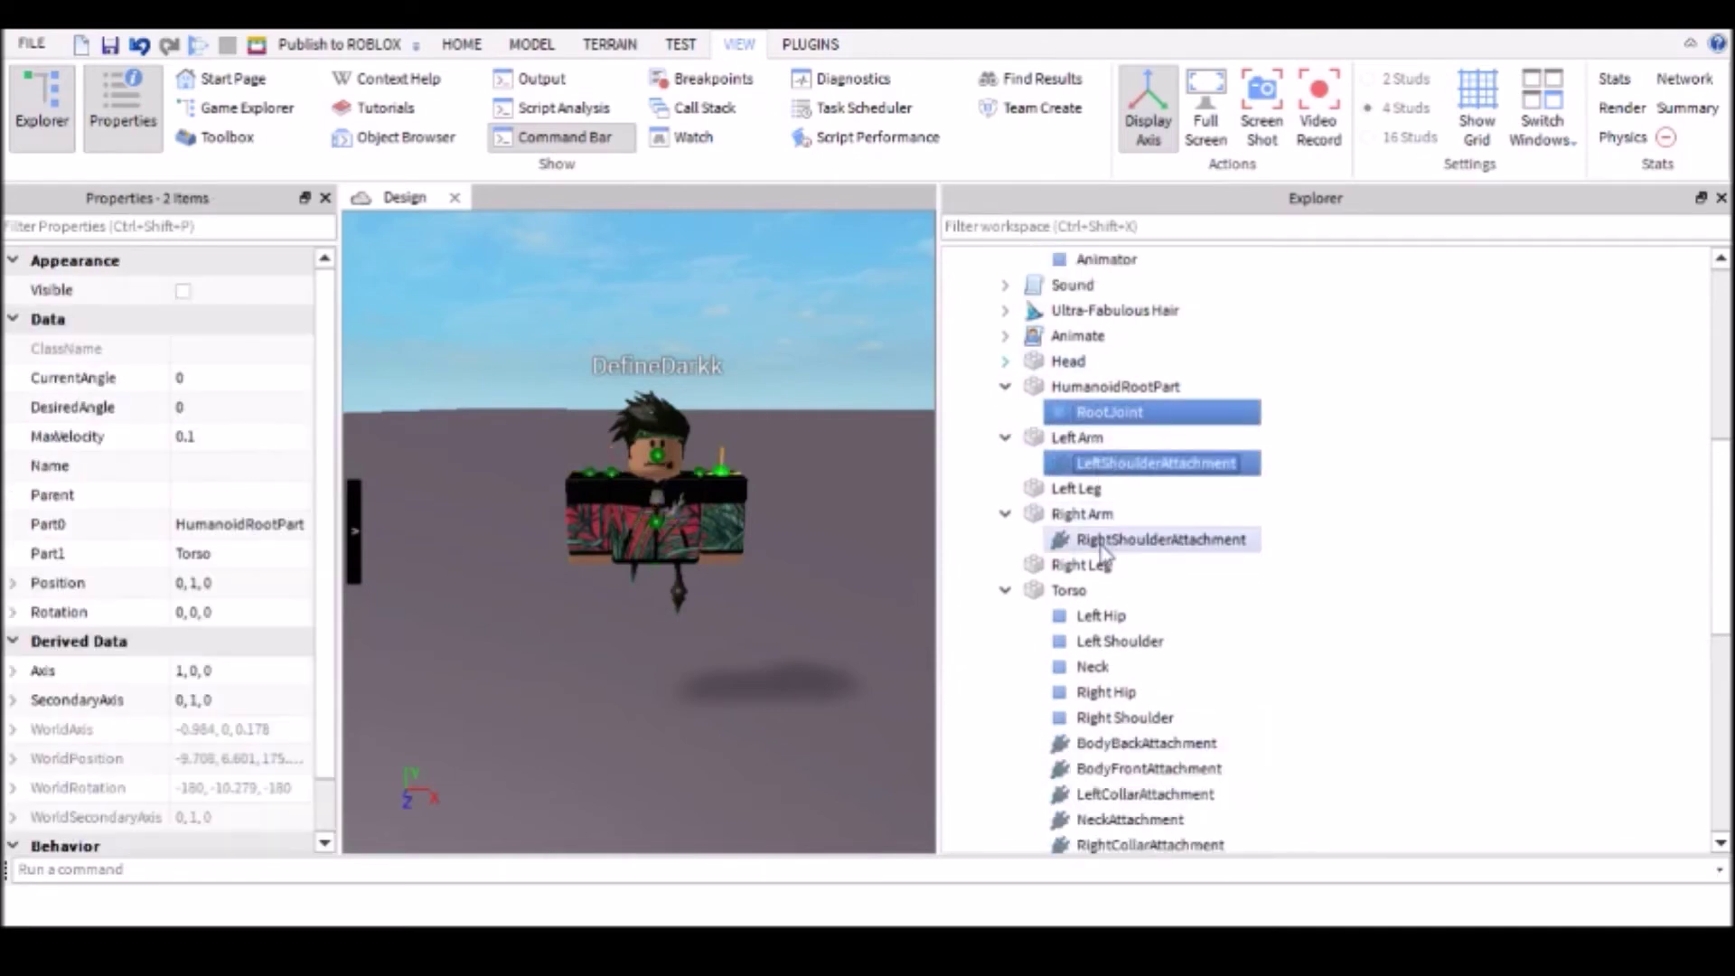
ctrl+click(1104, 543)
ctrl+click(1125, 617)
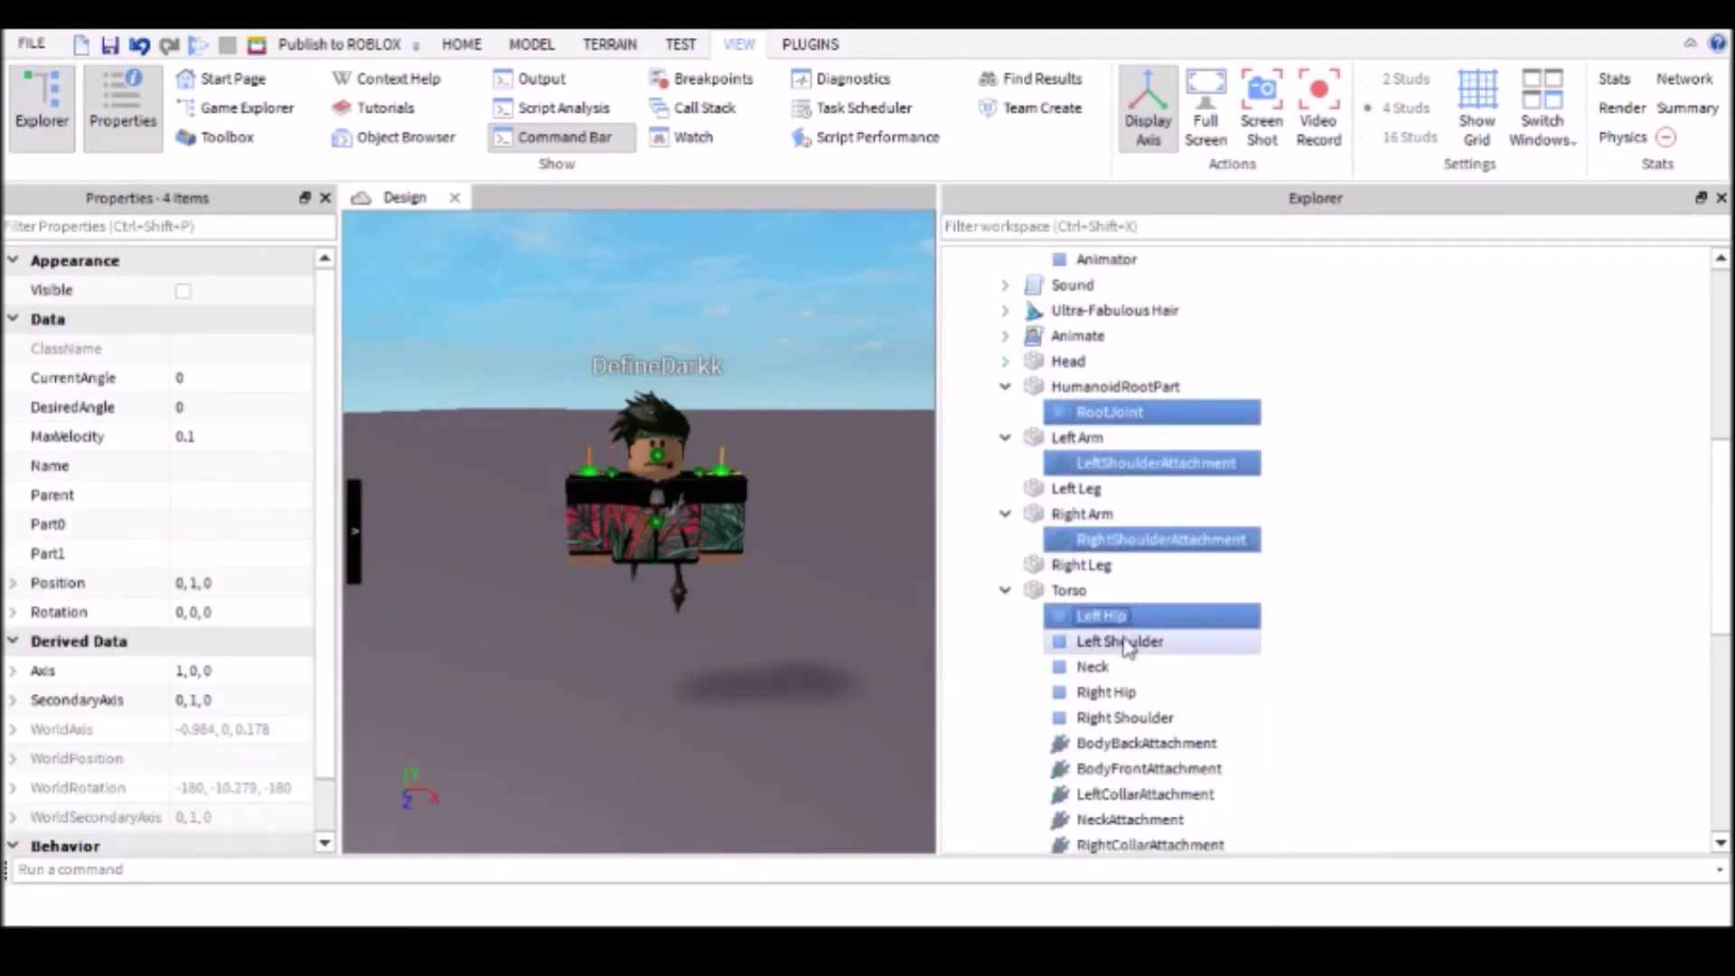
ctrl+click(1099, 617)
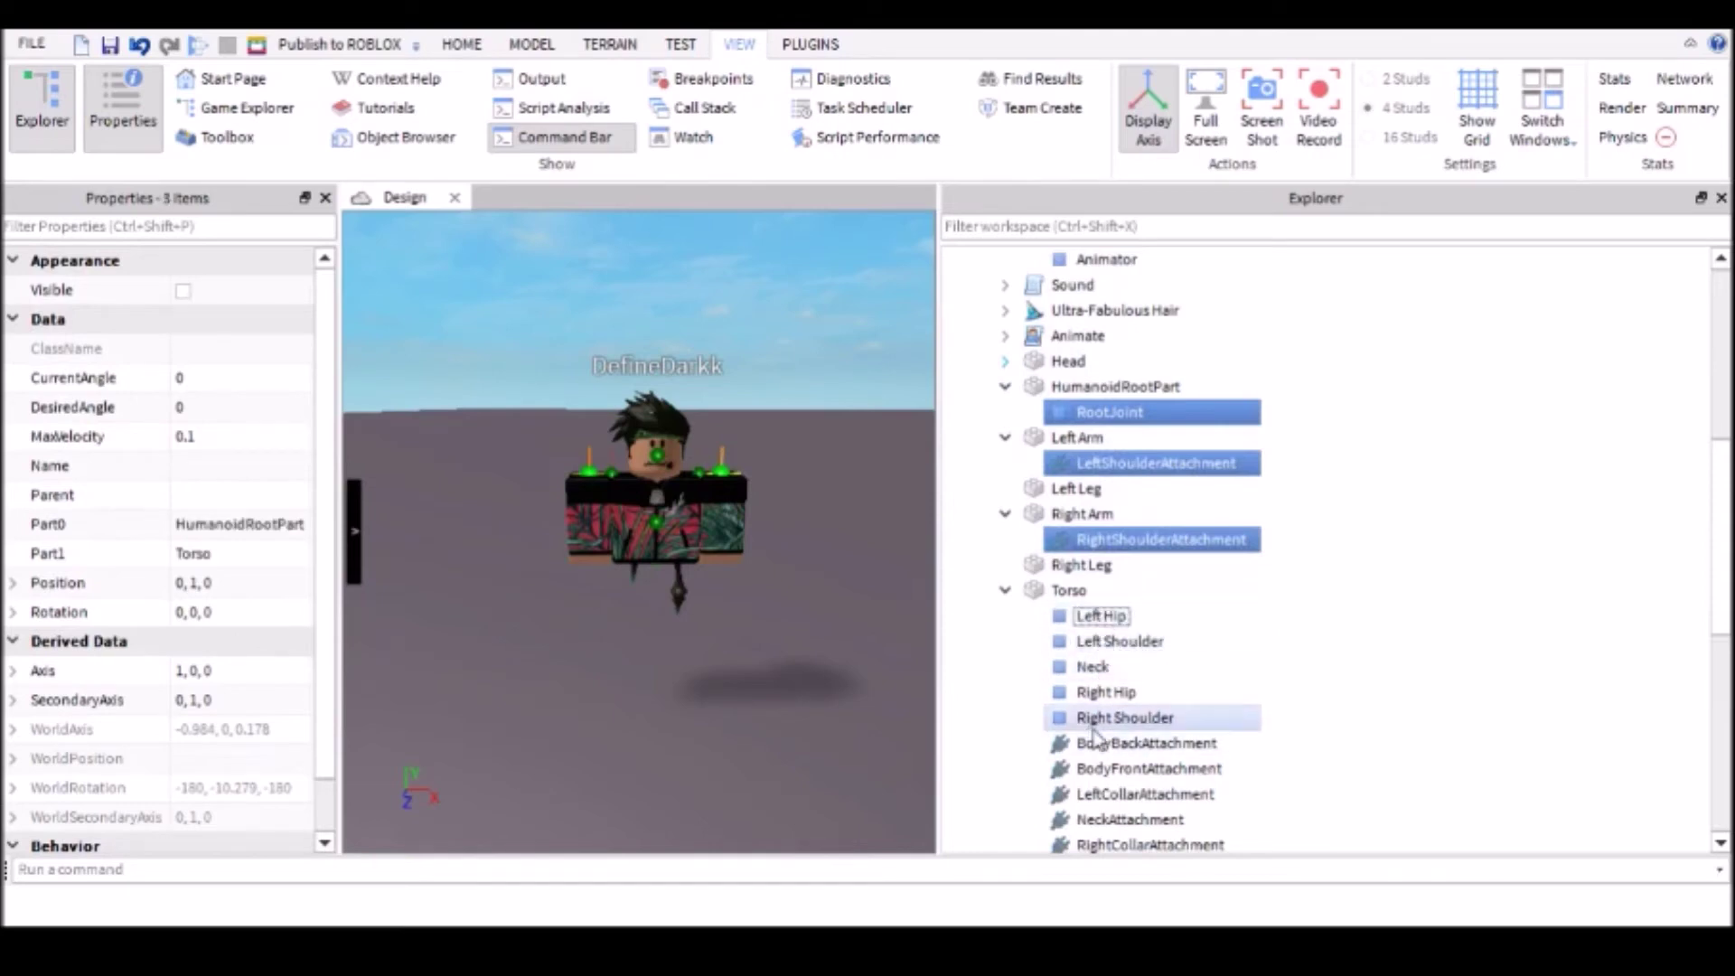
Step: Extend the selection with the Torso's body, collar, neck and waist attachments, keeping its hip, shoulder and neck joints out
ctrl+click(1120, 743)
scroll(1116, 732, down, 1)
ctrl+click(1114, 717)
ctrl+click(1121, 692)
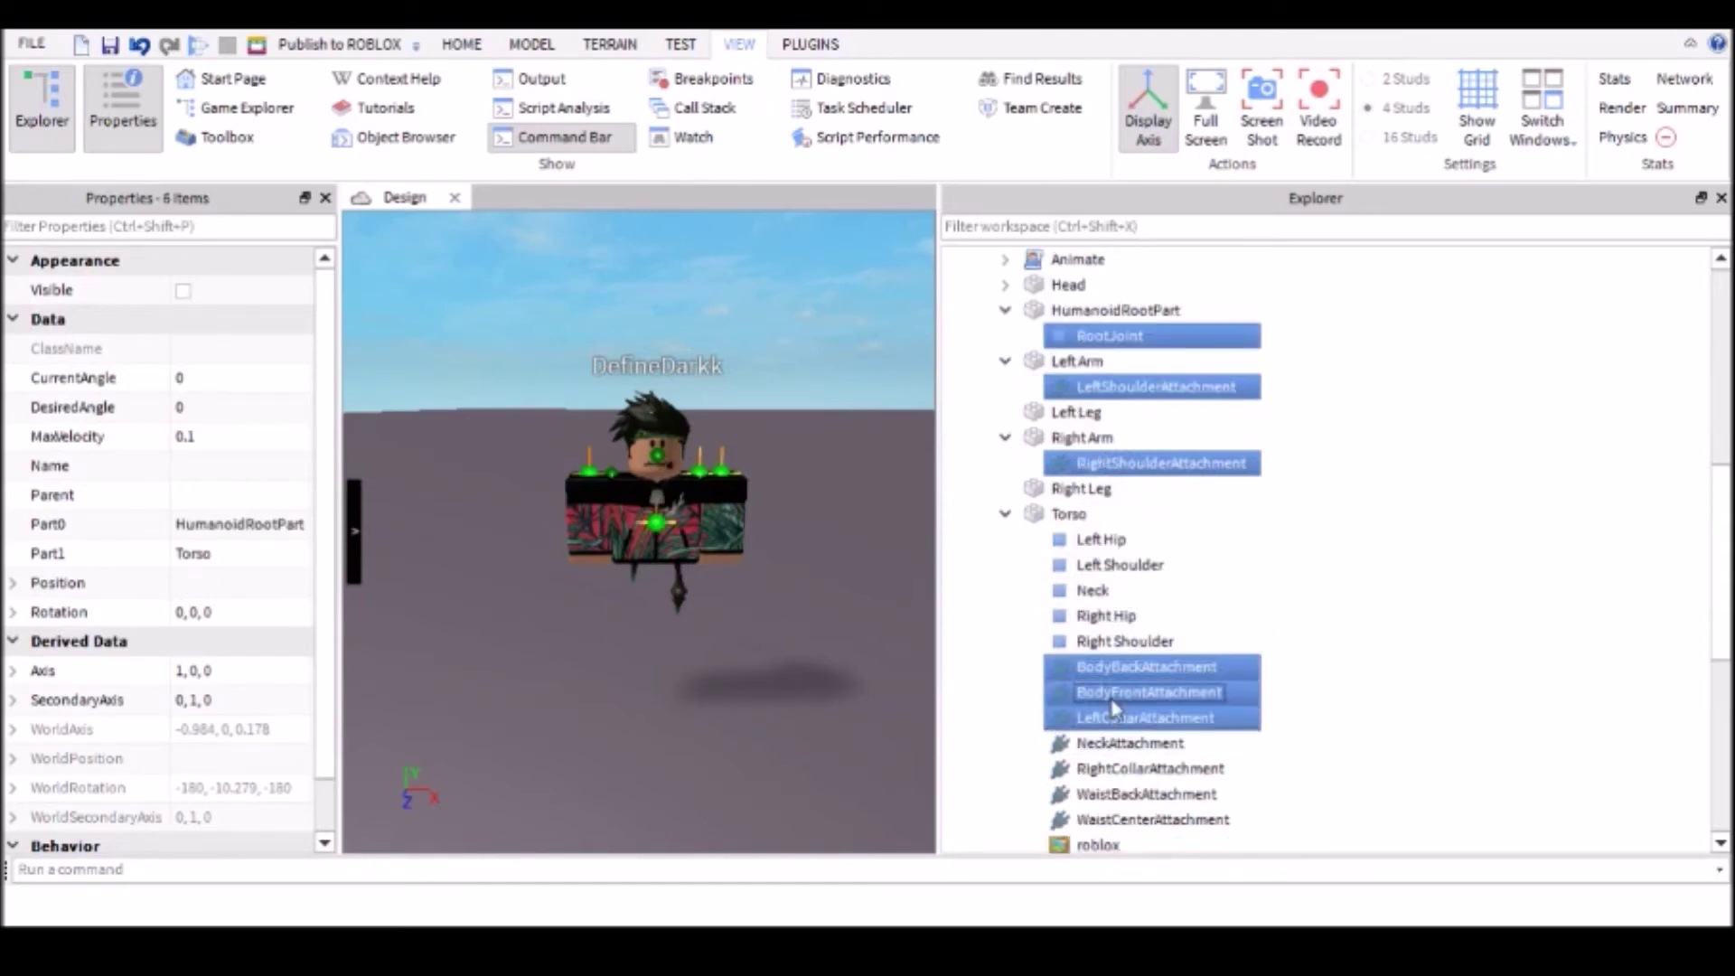
ctrl+click(1120, 743)
ctrl+click(1130, 768)
ctrl+click(1130, 793)
ctrl+click(1136, 819)
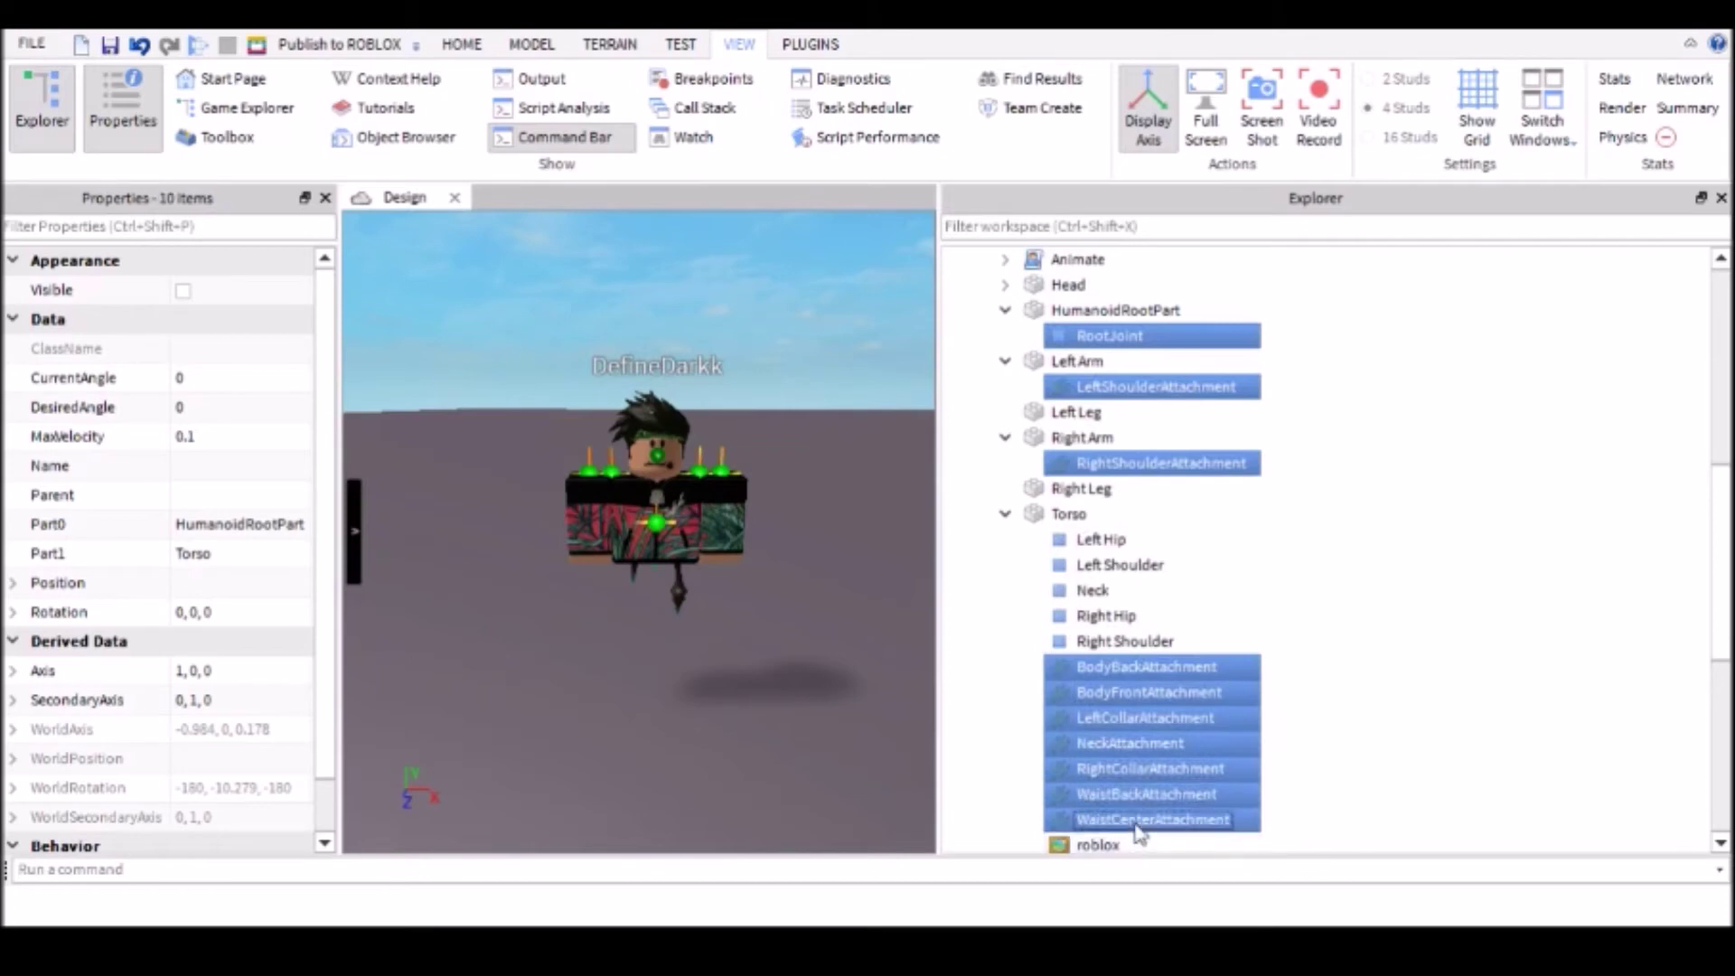
Step: Expand the Head and add its HatAttachment, HairAttachment, FaceFrontAttachment and FaceCenterAttachment to the selection
scroll(1091, 666, up, 1)
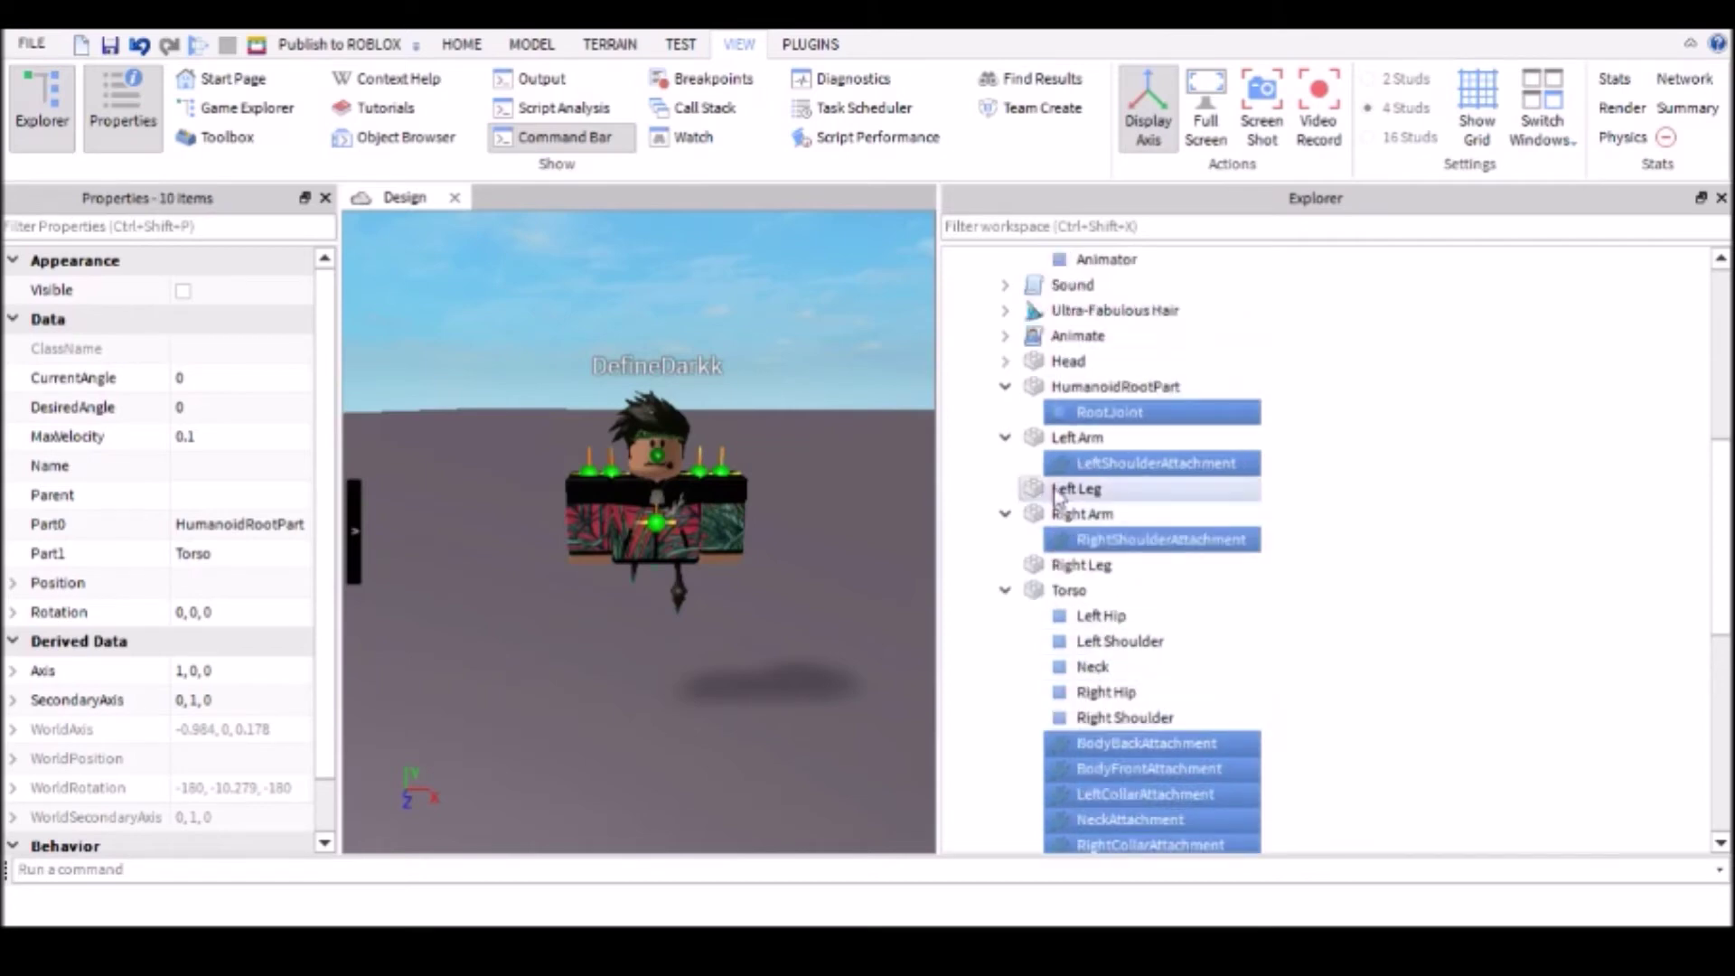
click(1005, 361)
scroll(1111, 407, up, 2)
ctrl+click(1120, 462)
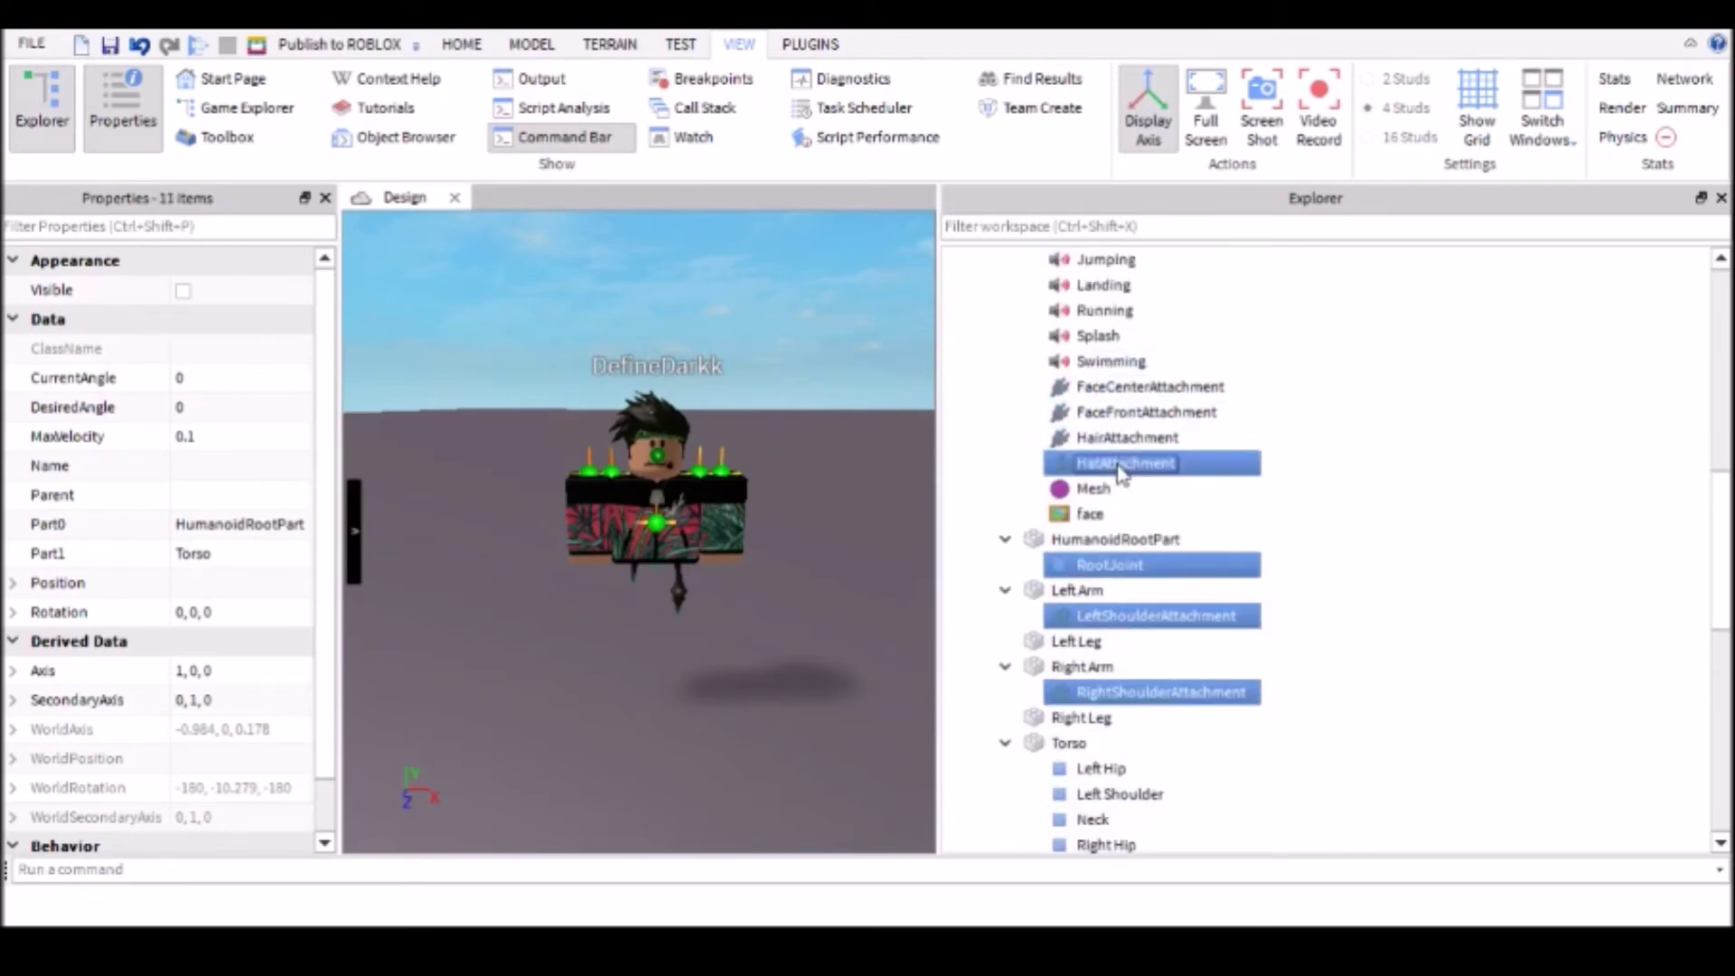
ctrl+click(1118, 438)
ctrl+click(1118, 412)
ctrl+click(1118, 386)
scroll(1114, 448, up, 2)
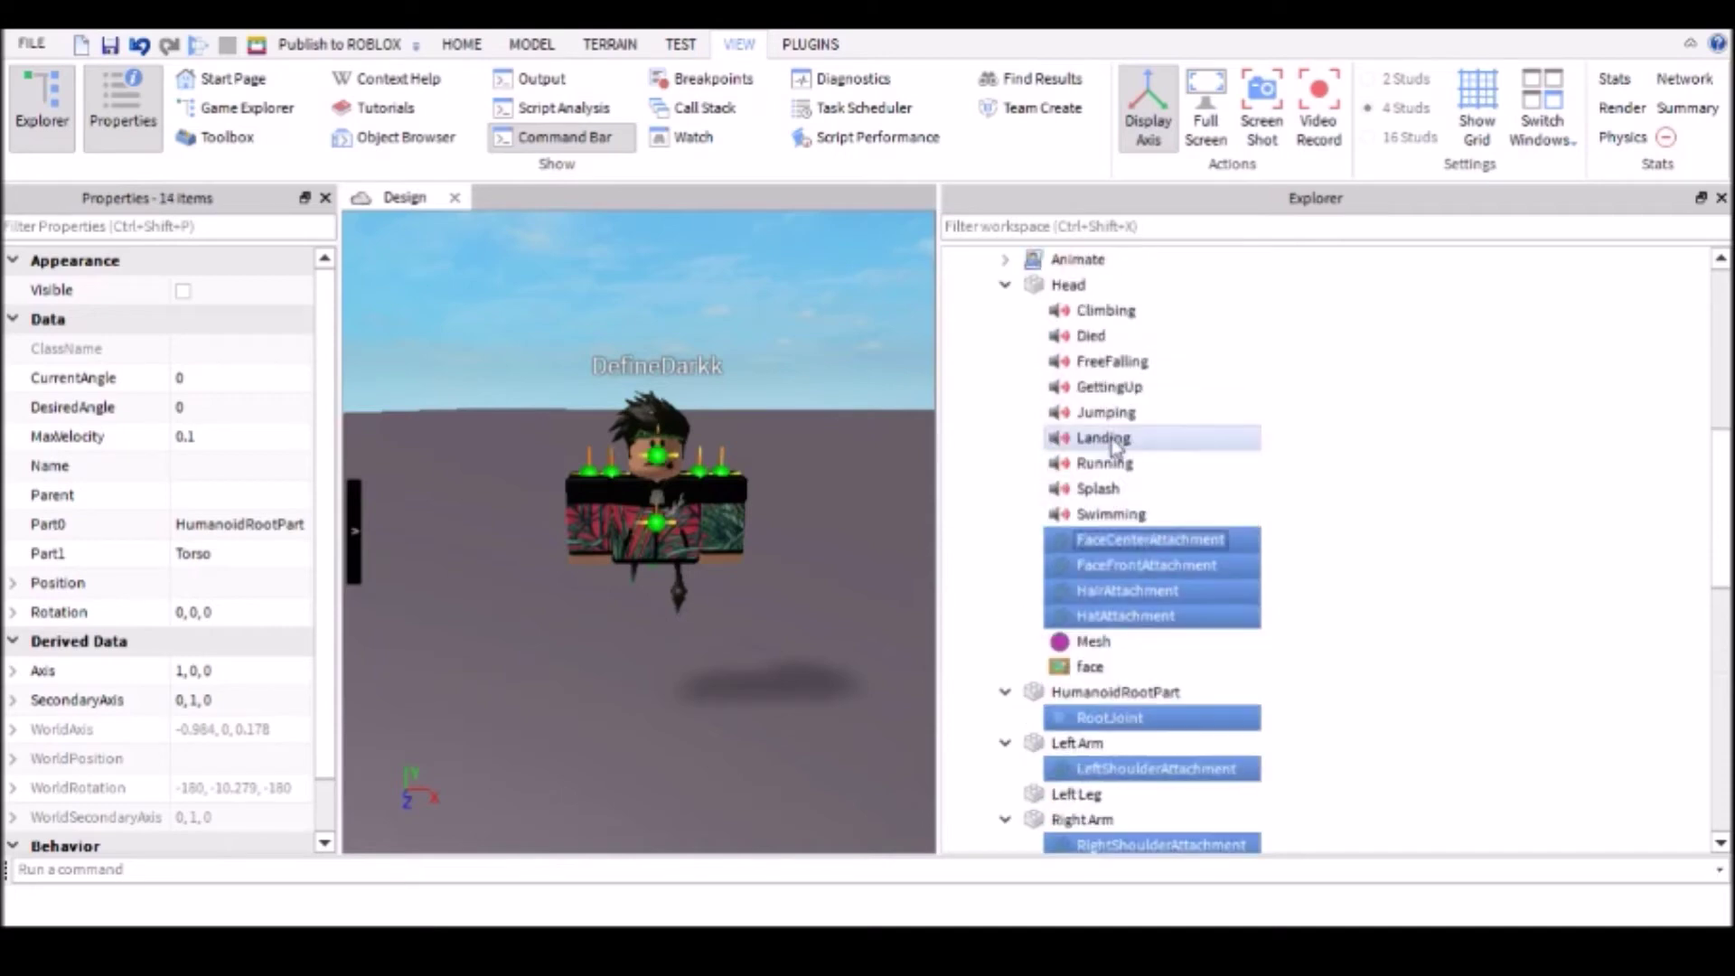
Step: Add all the Head's sounds, from Climbing to Swimming, to the selection
ctrl+click(1109, 513)
ctrl+click(1099, 488)
ctrl+click(1100, 463)
ctrl+click(1100, 437)
ctrl+click(1100, 414)
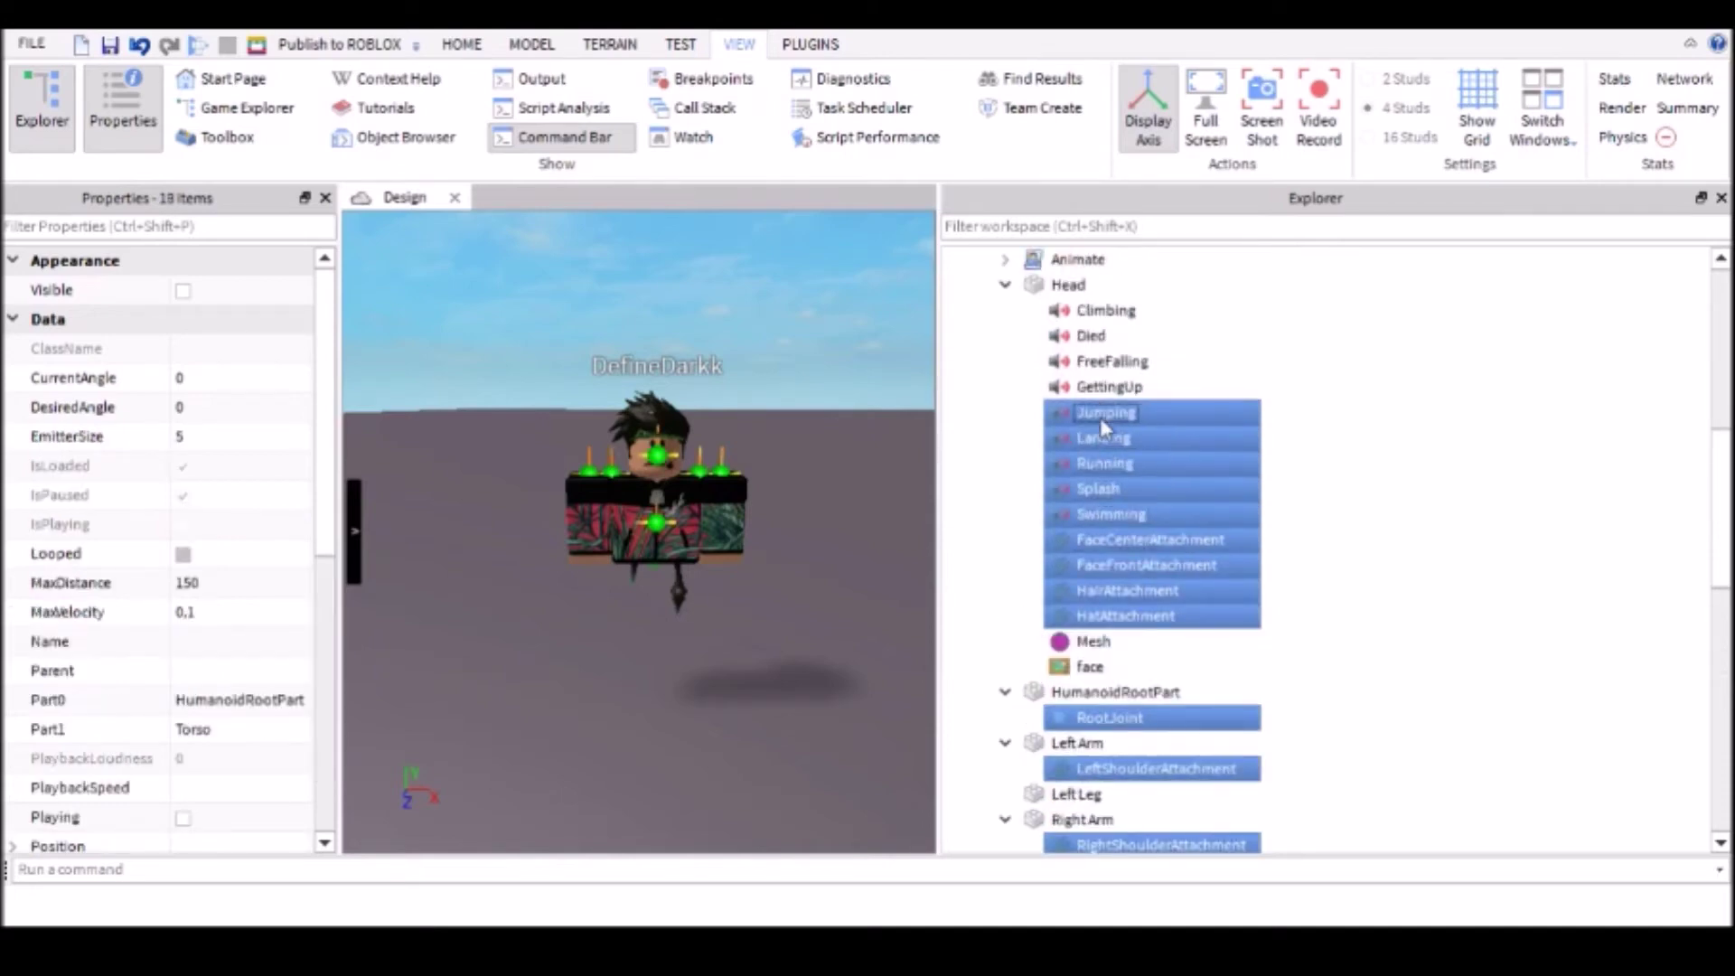
ctrl+click(1101, 387)
ctrl+click(1100, 361)
ctrl+click(1101, 309)
ctrl+click(1093, 336)
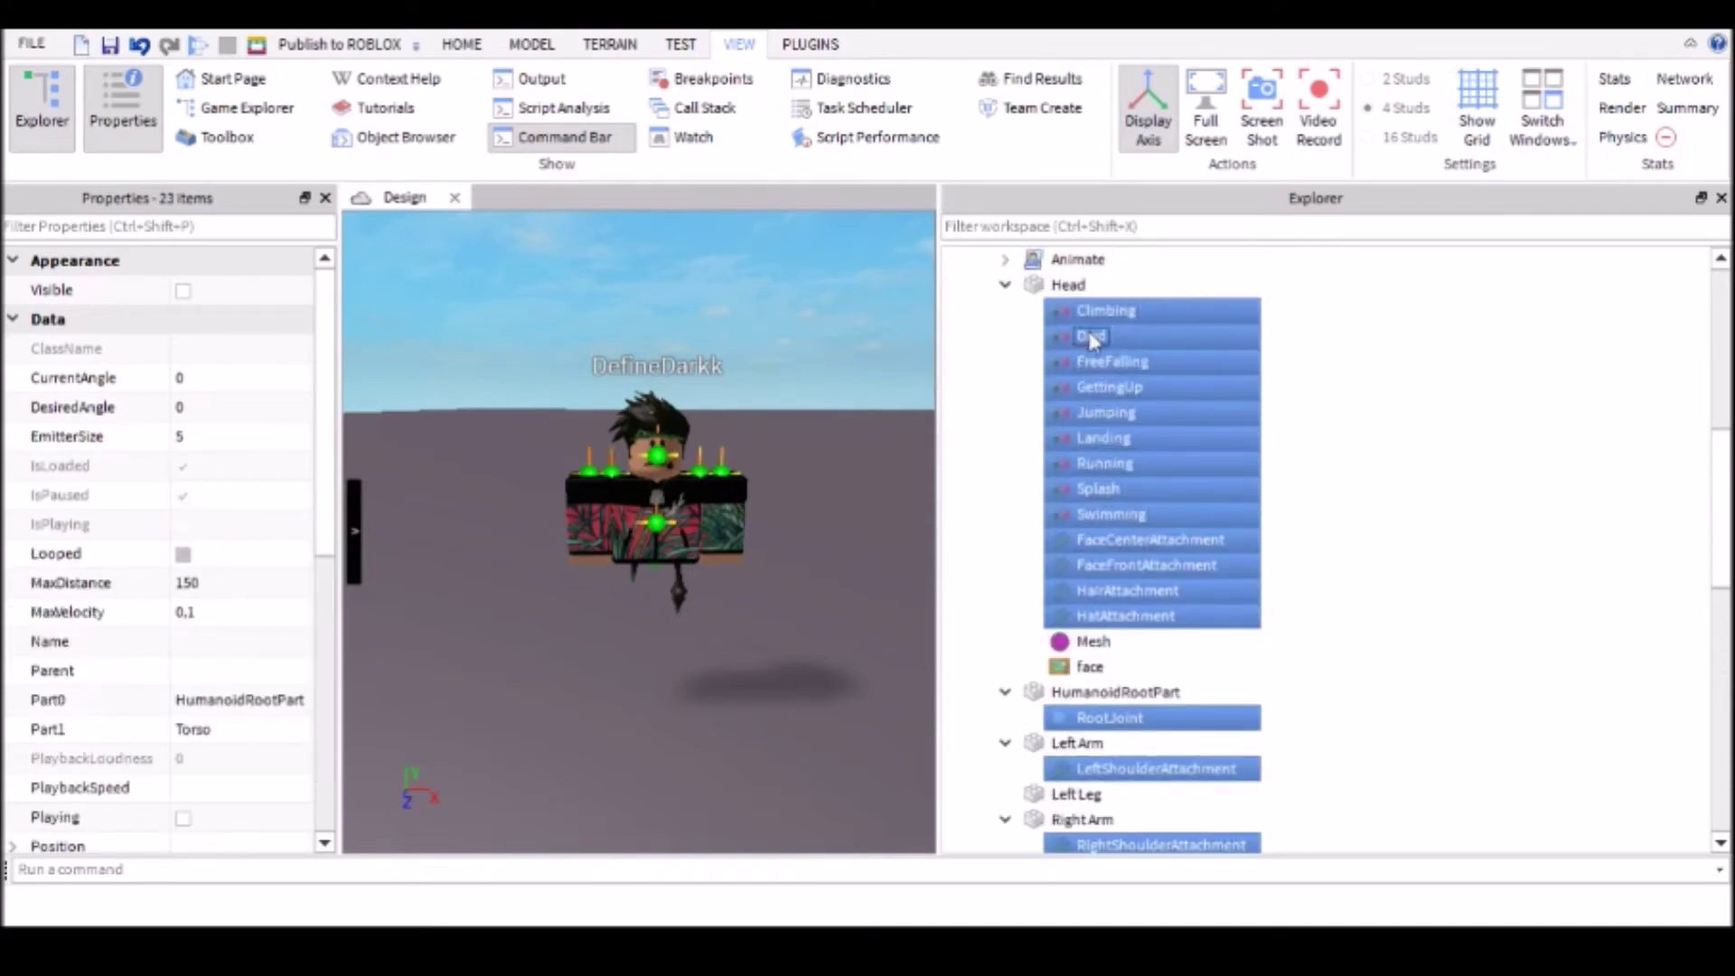
Step: Add the character's Animate, Sound and Health scripts and the Humanoid's Animator to the selection
scroll(1093, 339, up, 2)
ctrl+click(1070, 411)
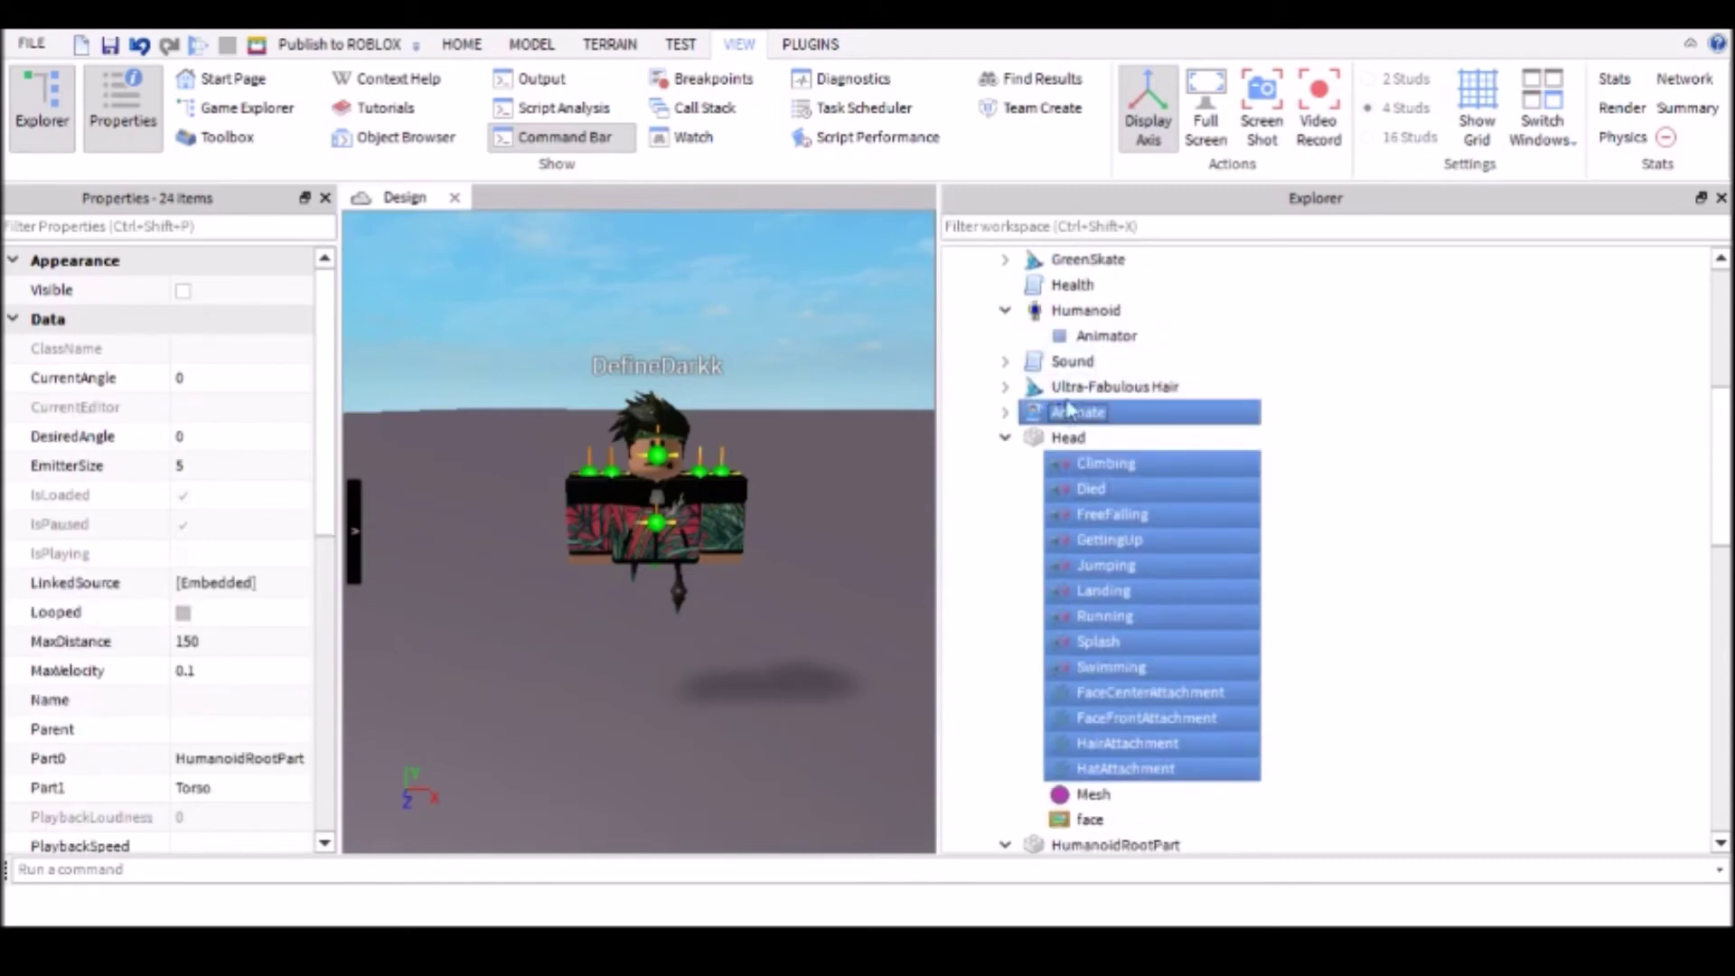
ctrl+click(1071, 361)
ctrl+click(1082, 339)
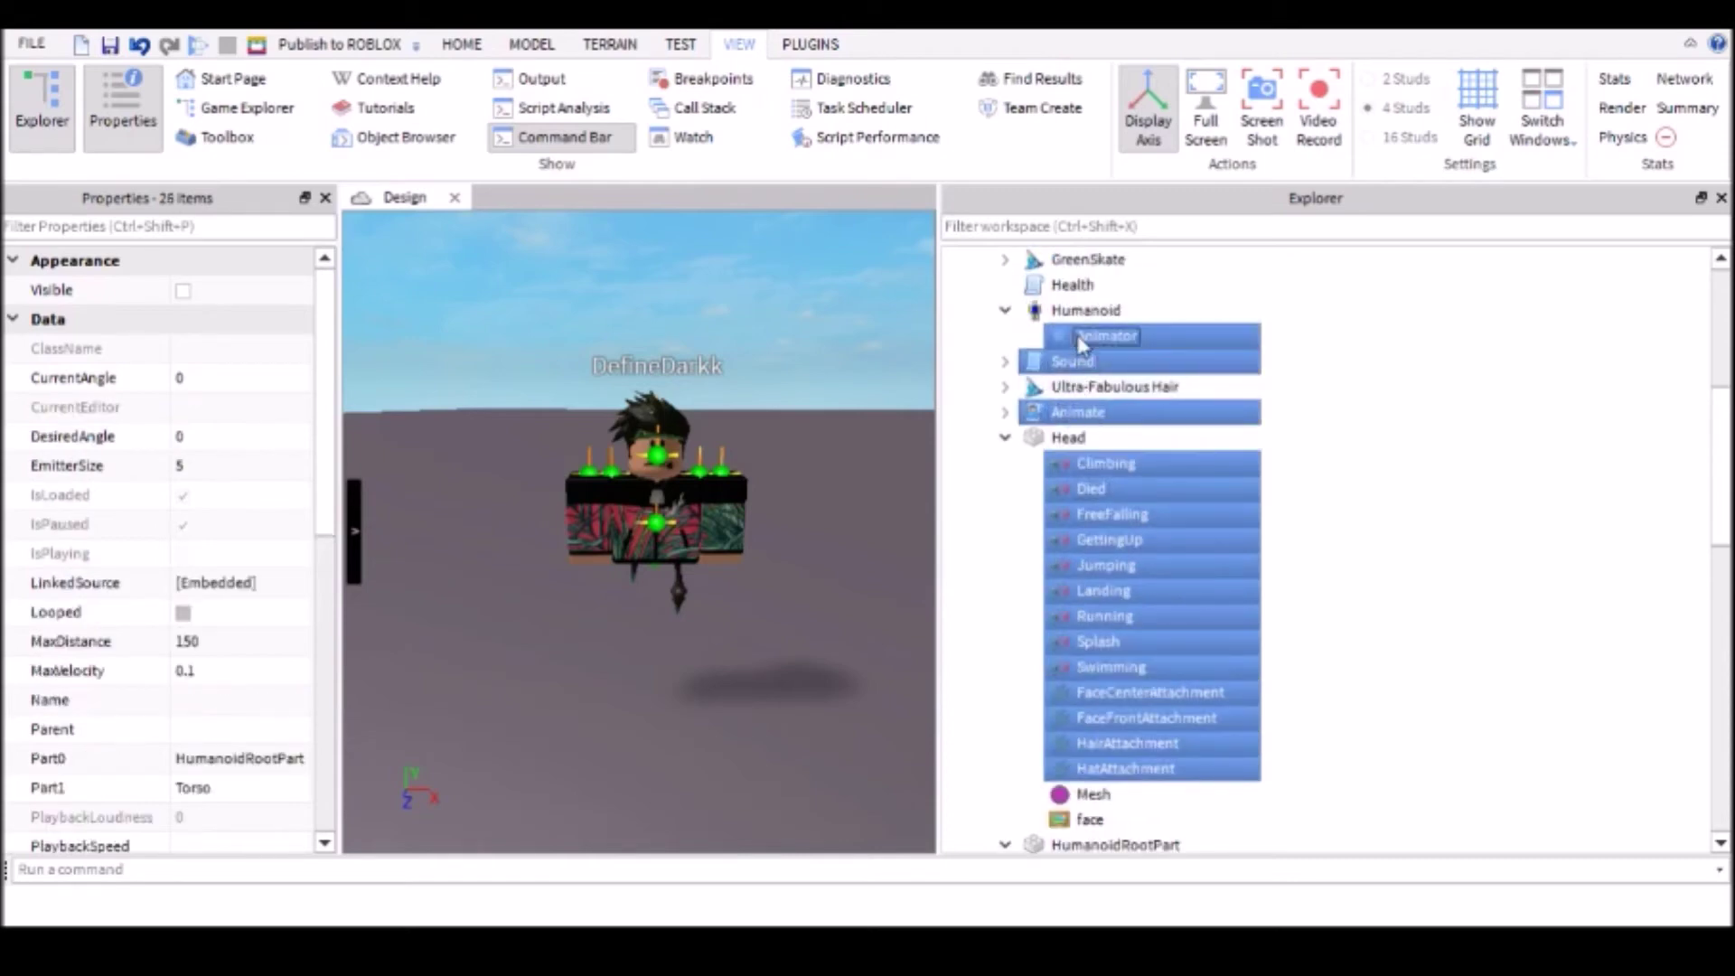
scroll(1079, 353, up, 1)
ctrl+click(1073, 363)
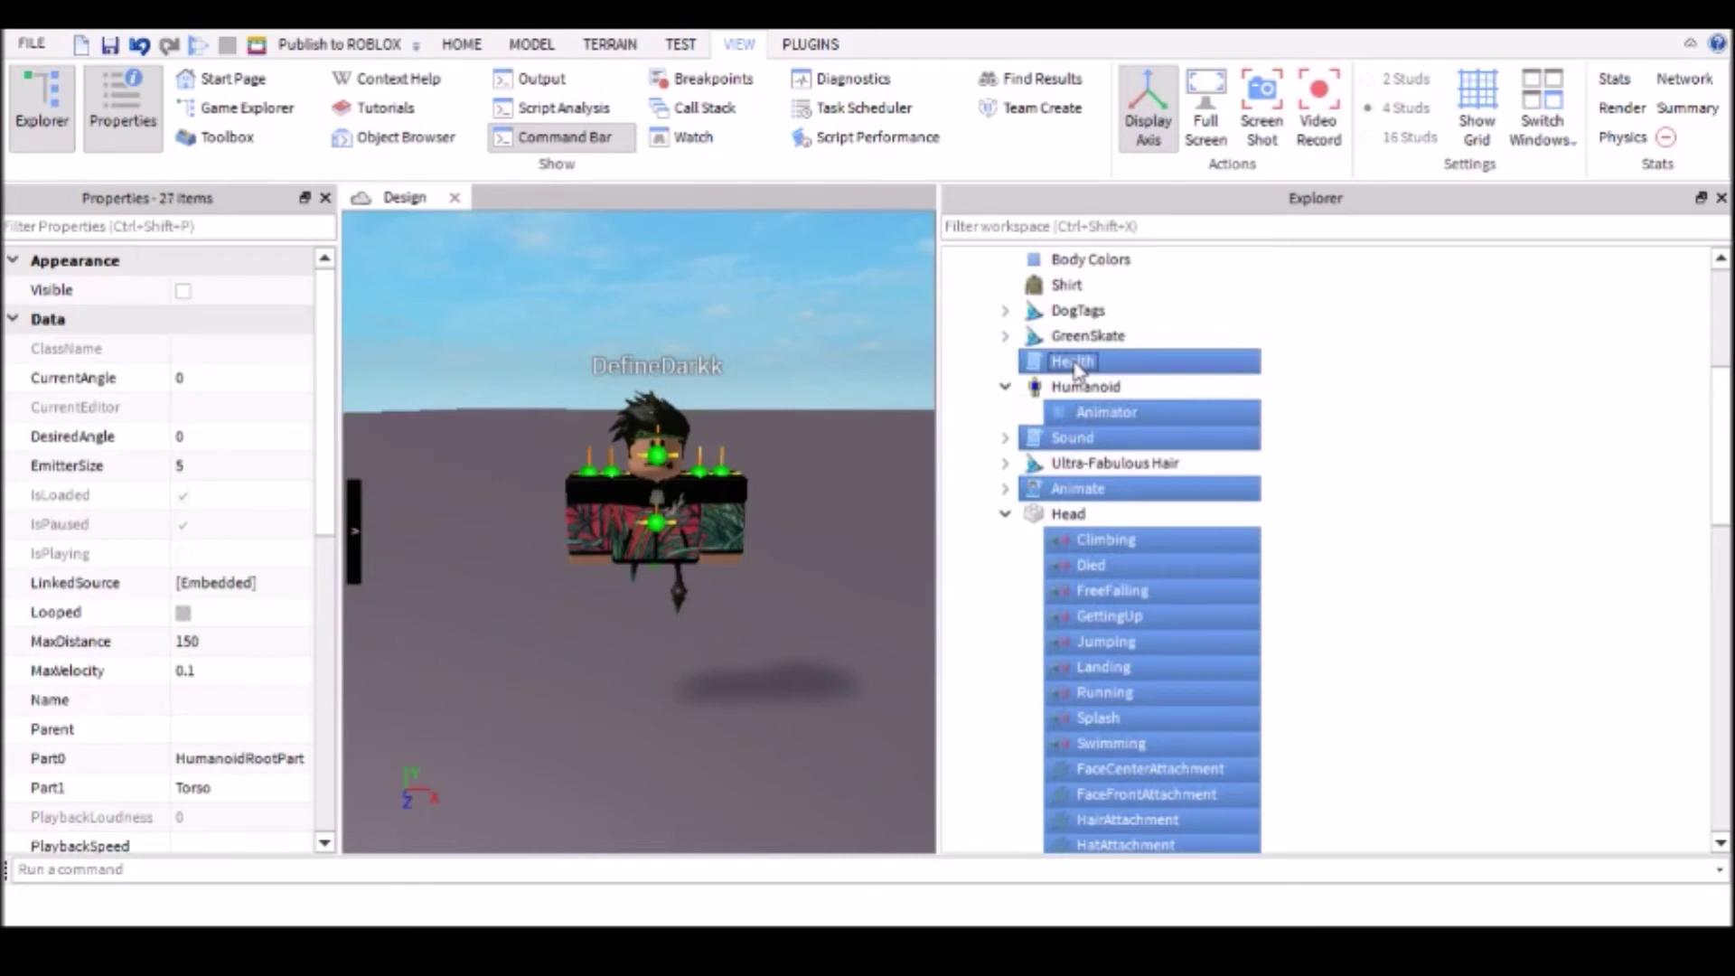
scroll(1073, 366, up, 1)
scroll(1075, 365, down, 8)
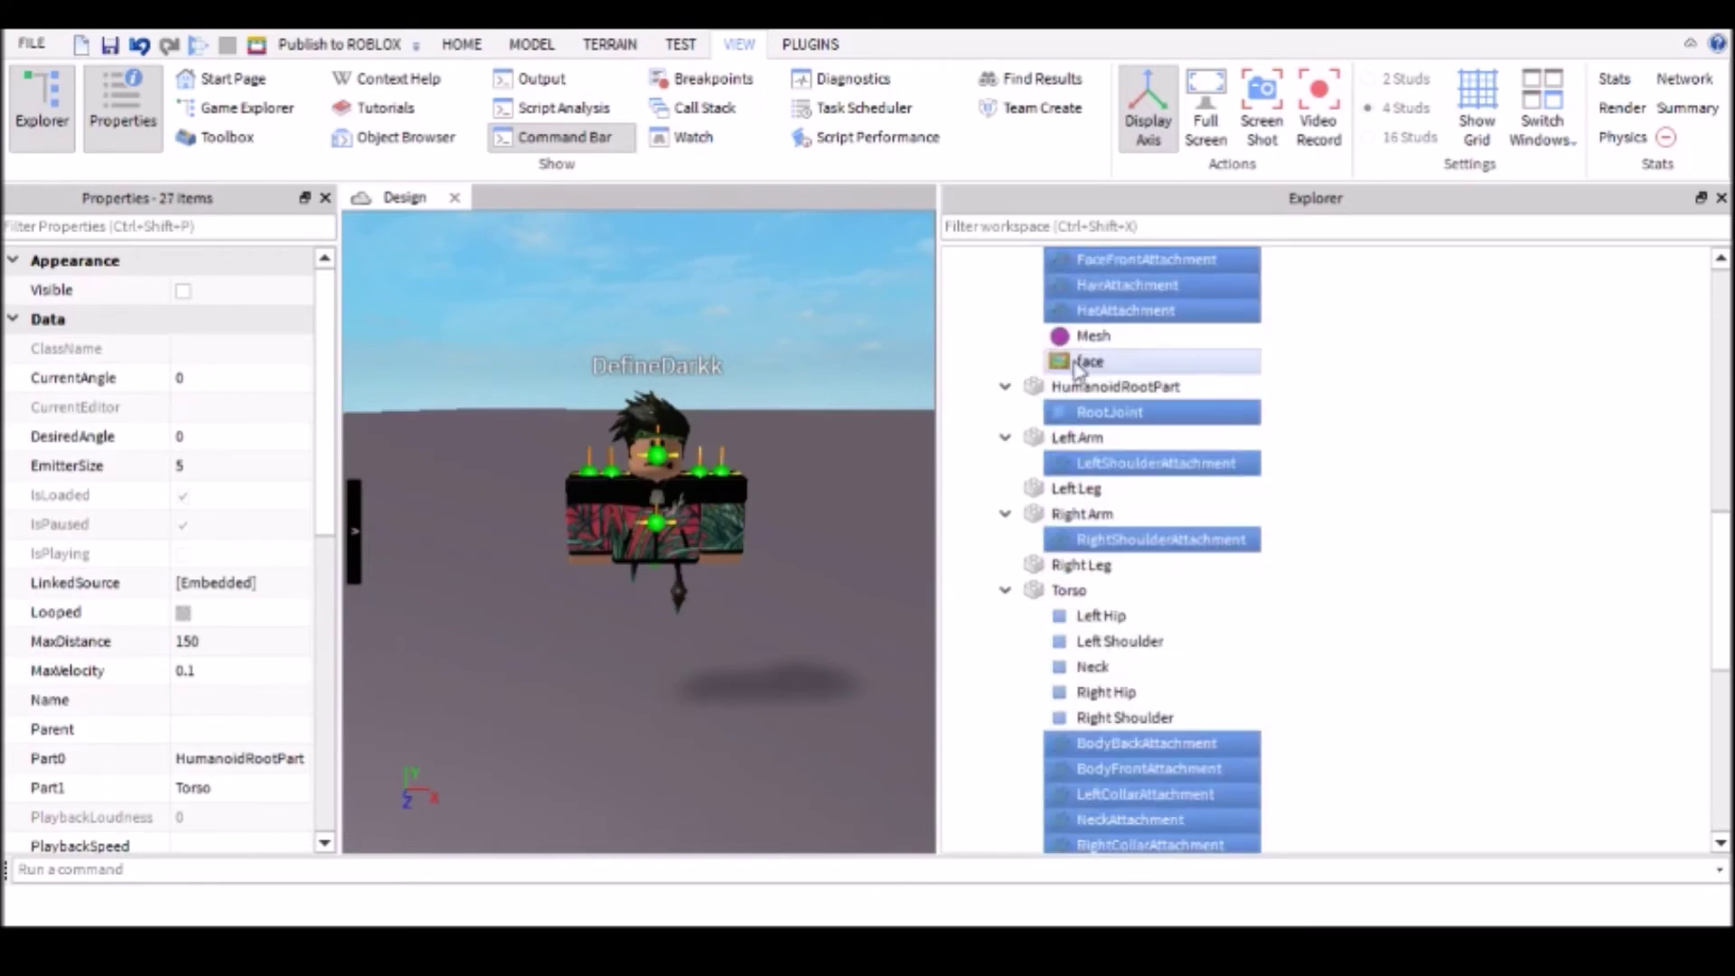
Step: Take the HumanoidRootPart's RootJoint out of the selection and delete the remaining selected scripts, sounds and attachments
ctrl+click(1137, 419)
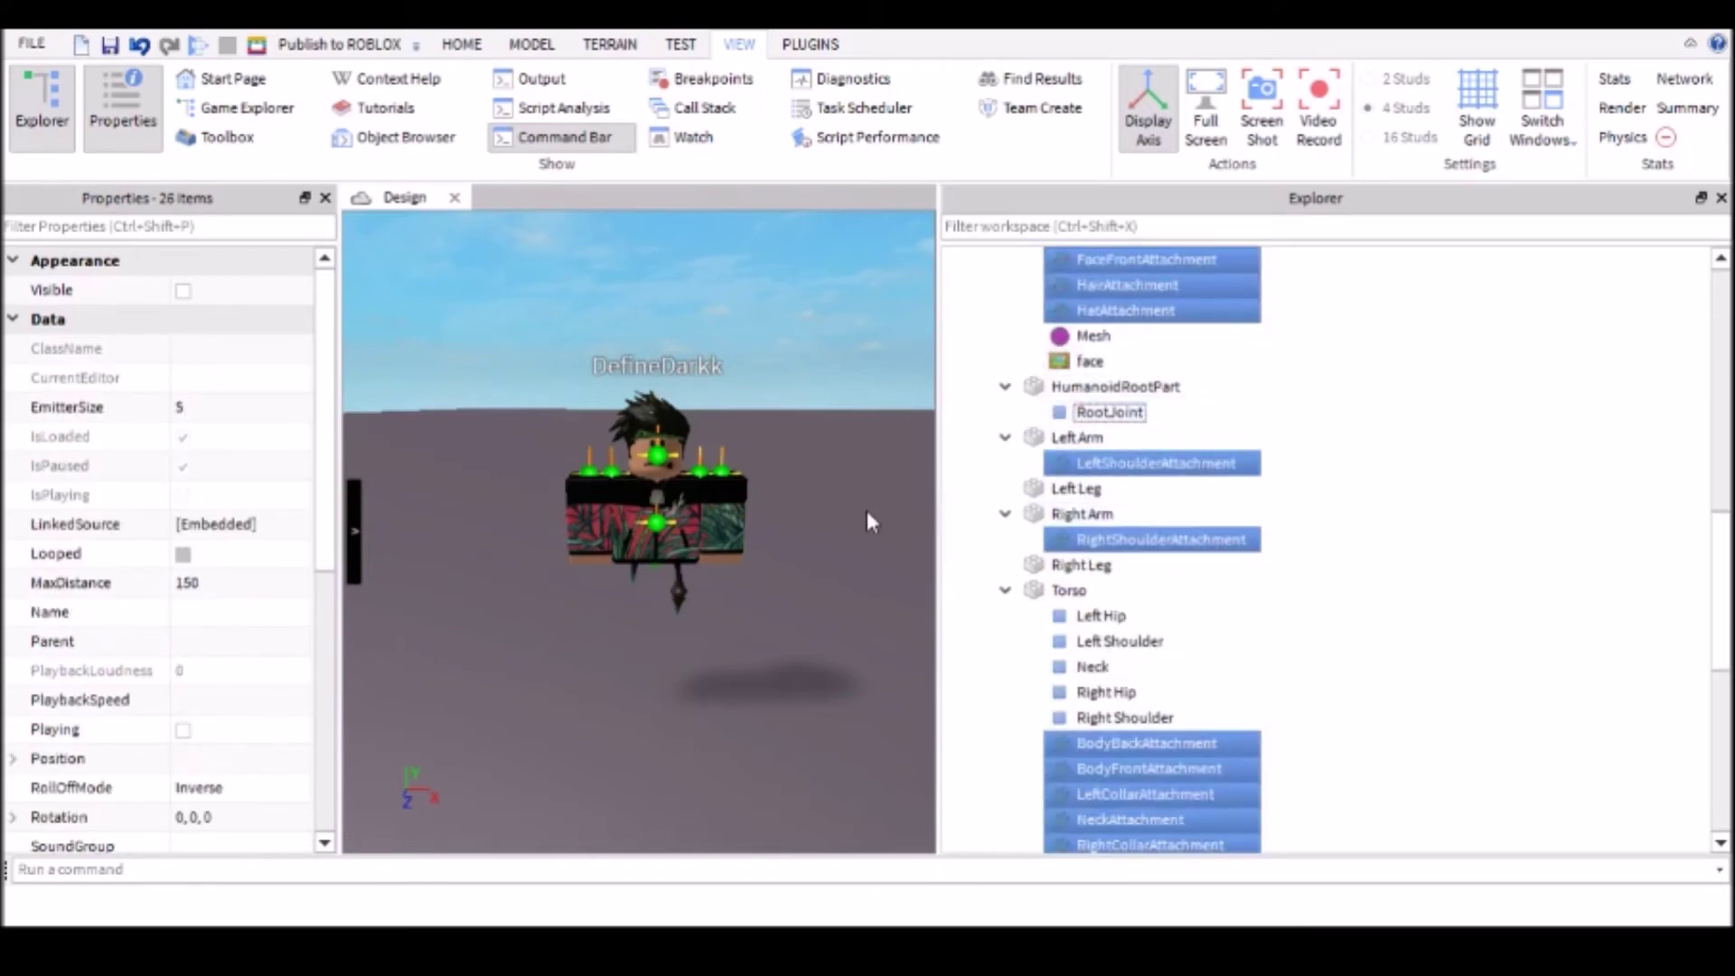
key(Delete)
scroll(795, 502, up, 3)
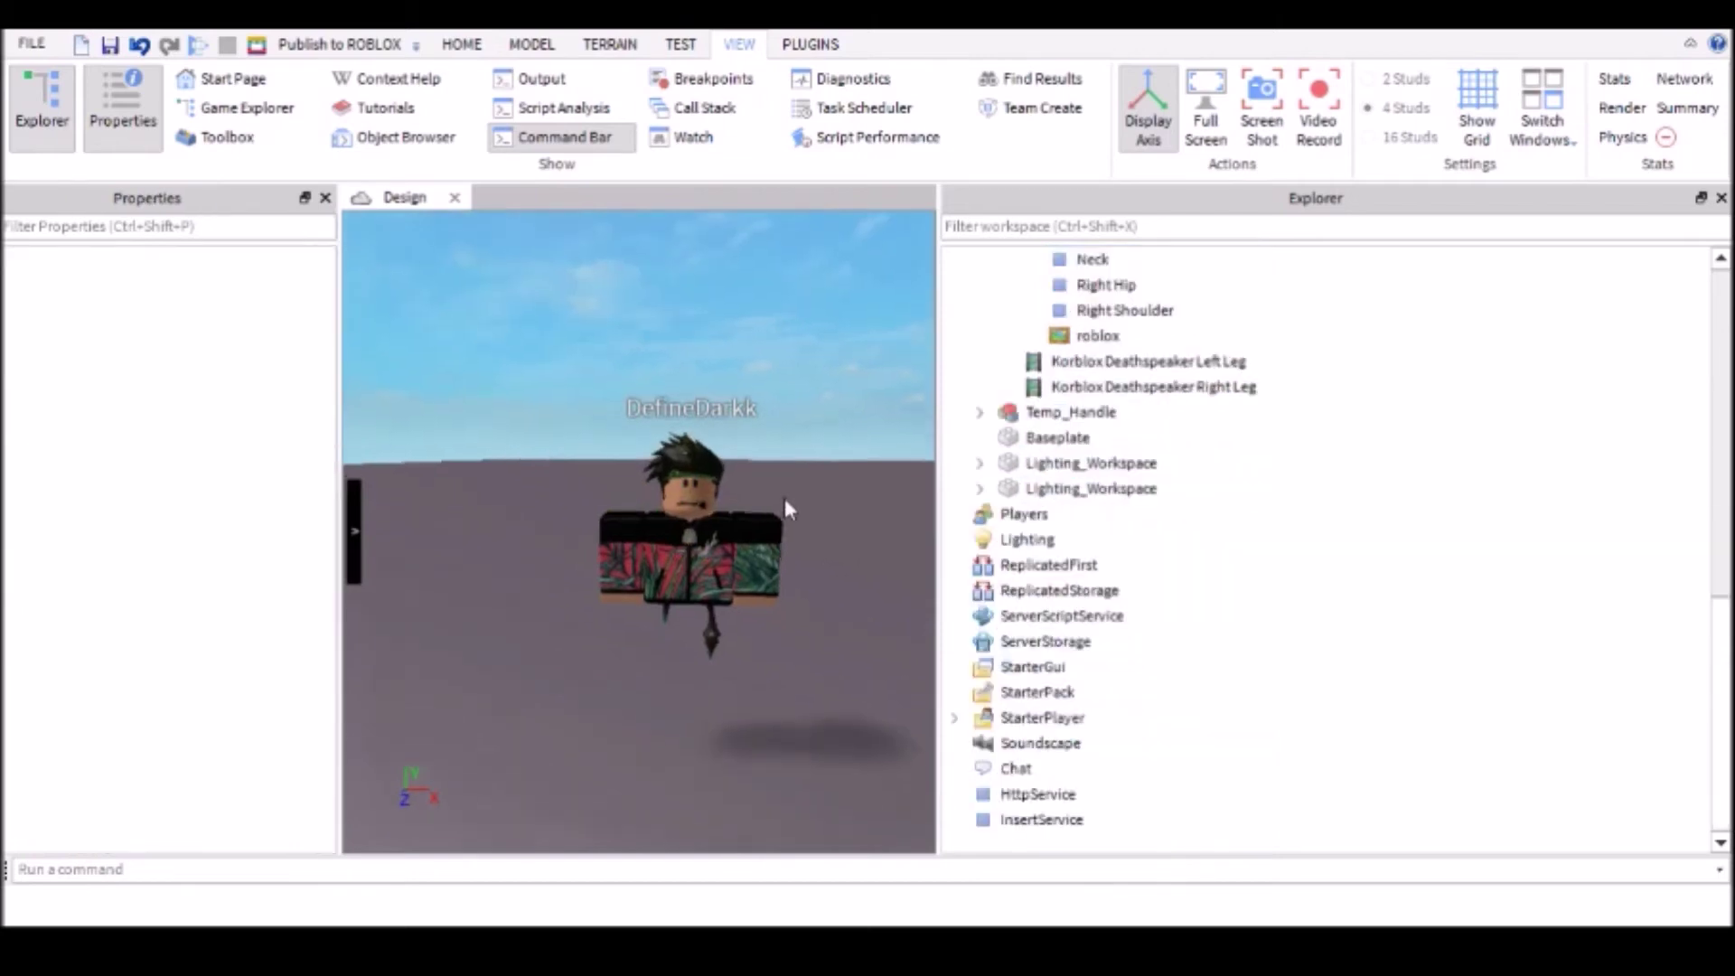
Step: Try deleting the Korblox Deathspeaker Left Leg mesh from the avatar, and undo the deletion
scroll(783, 503, down, 3)
scroll(1057, 542, up, 4)
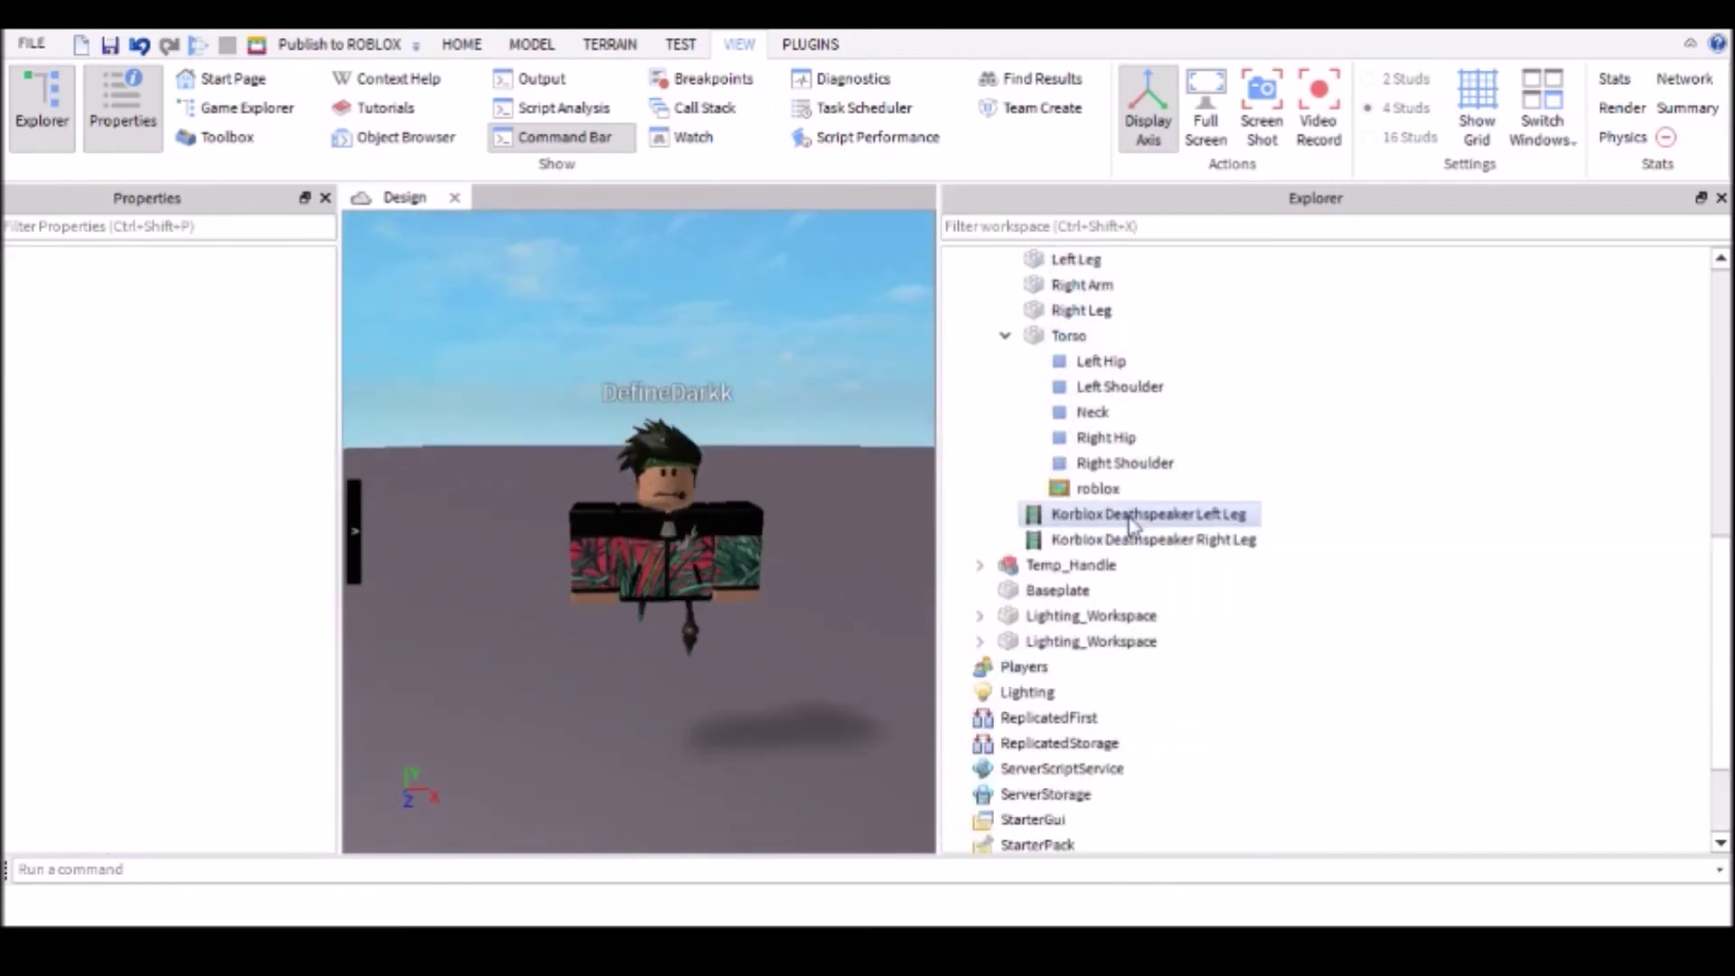
click(1114, 667)
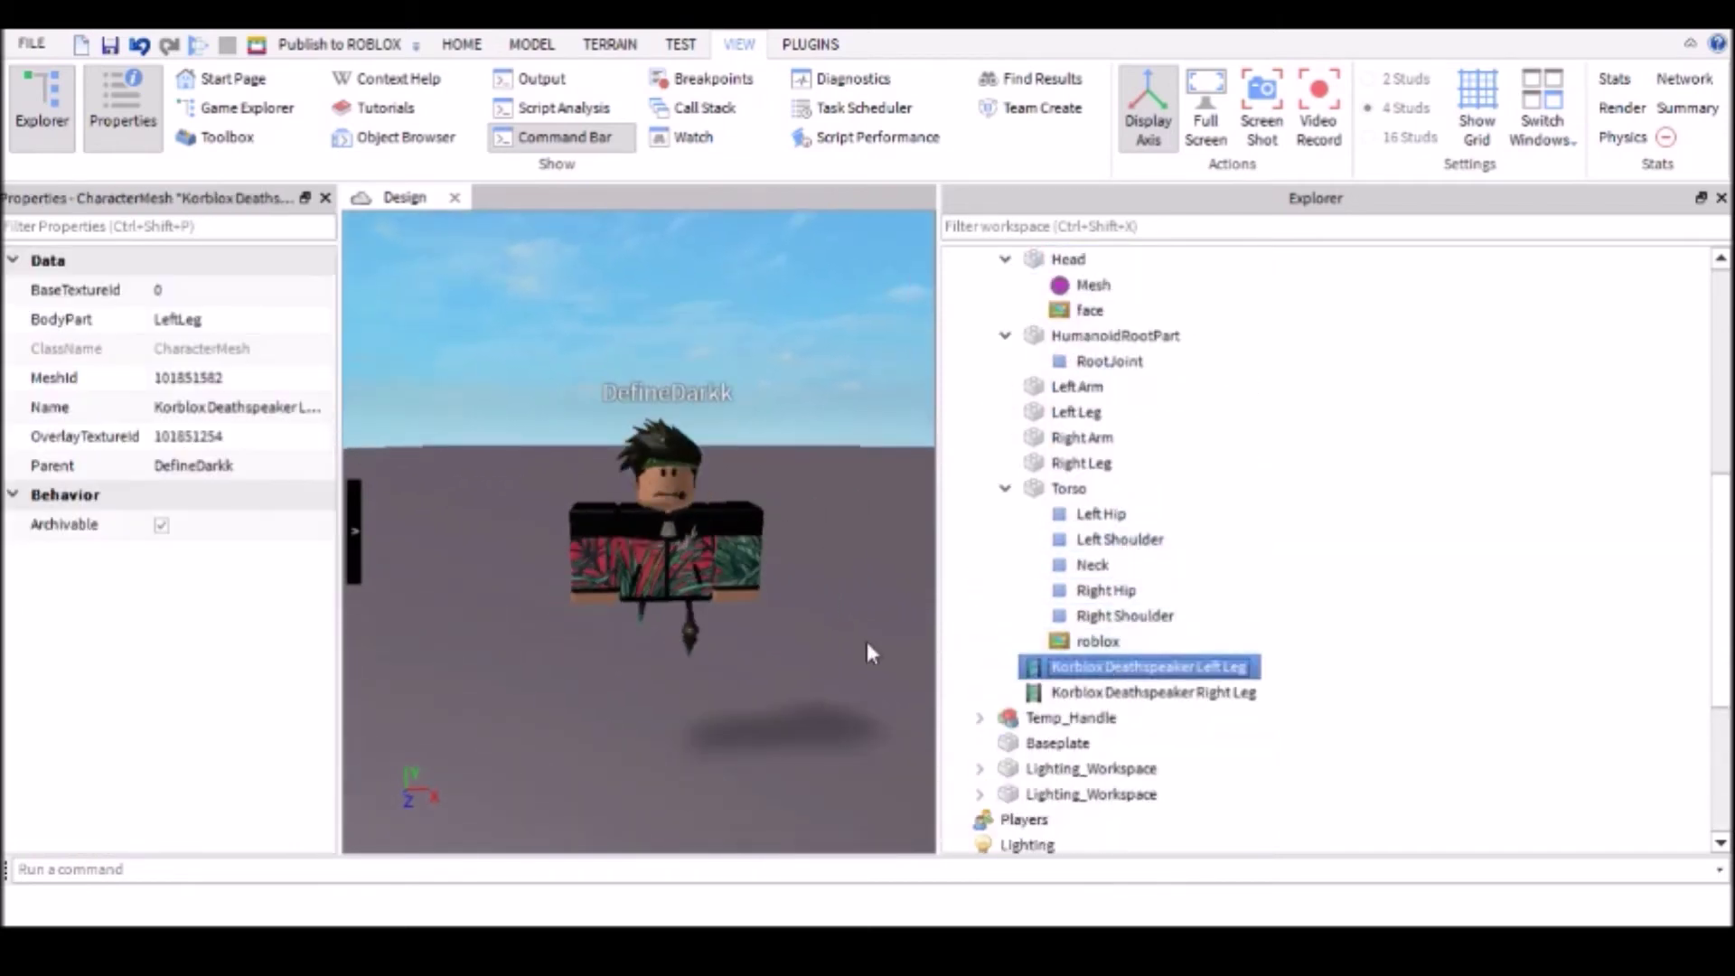
key(Delete)
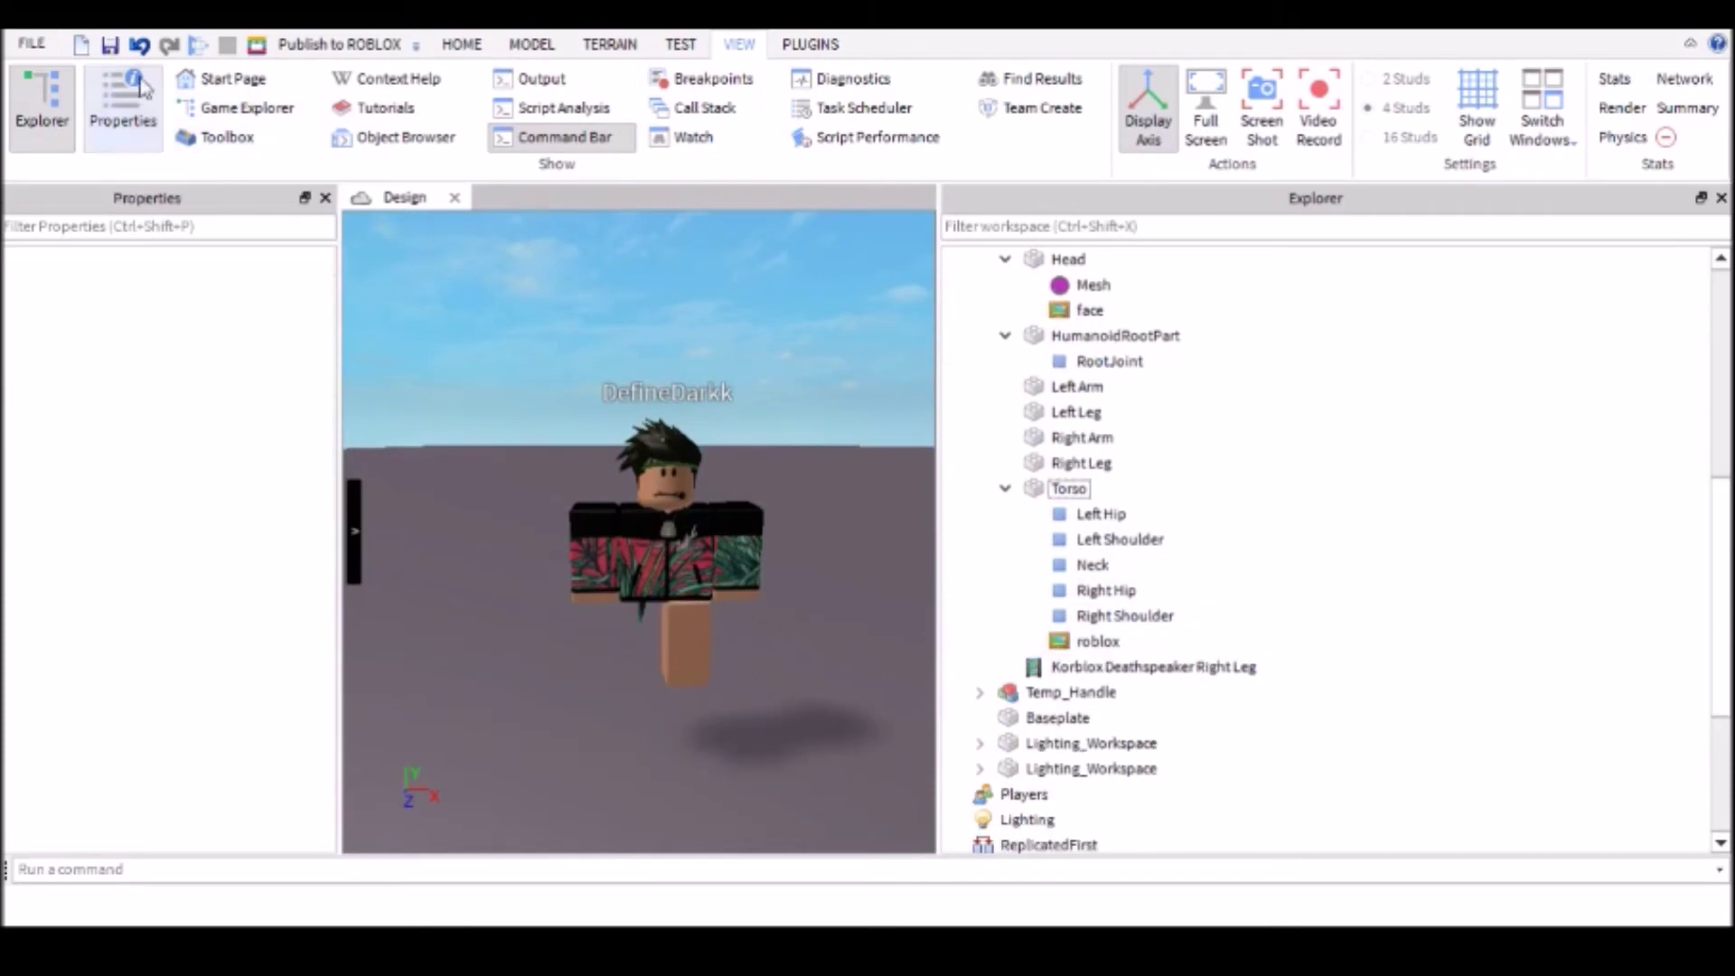
key(ctrl+z)
scroll(686, 459, up, 3)
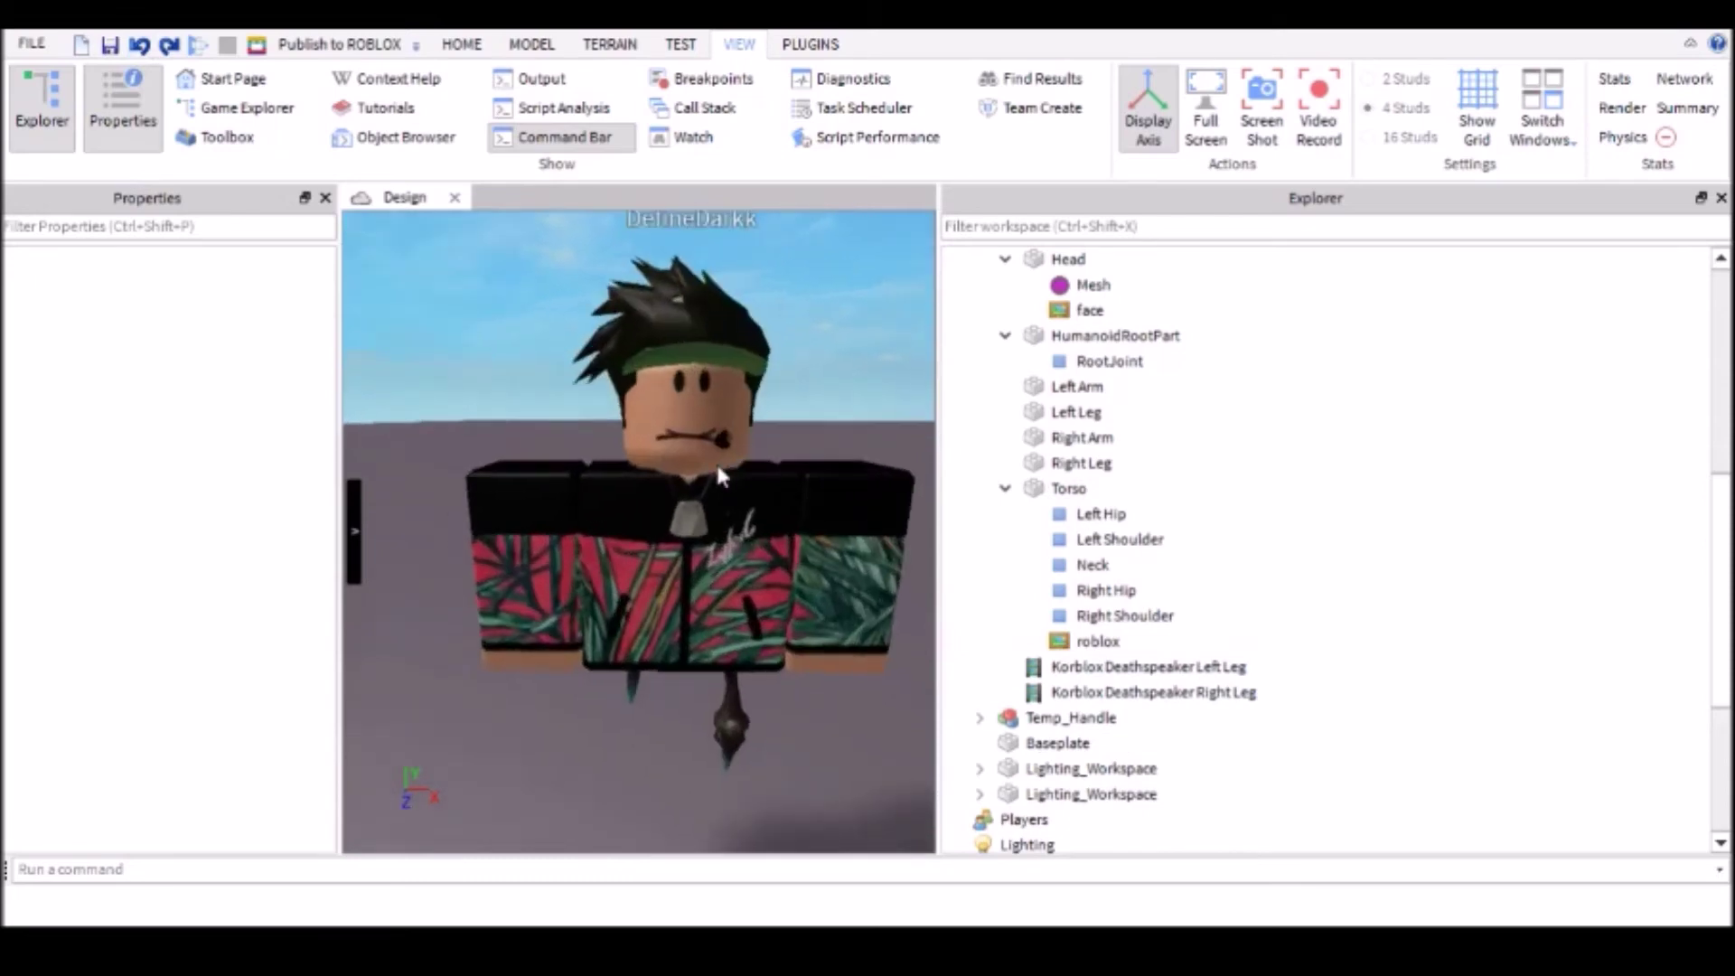
scroll(601, 524, down, 2)
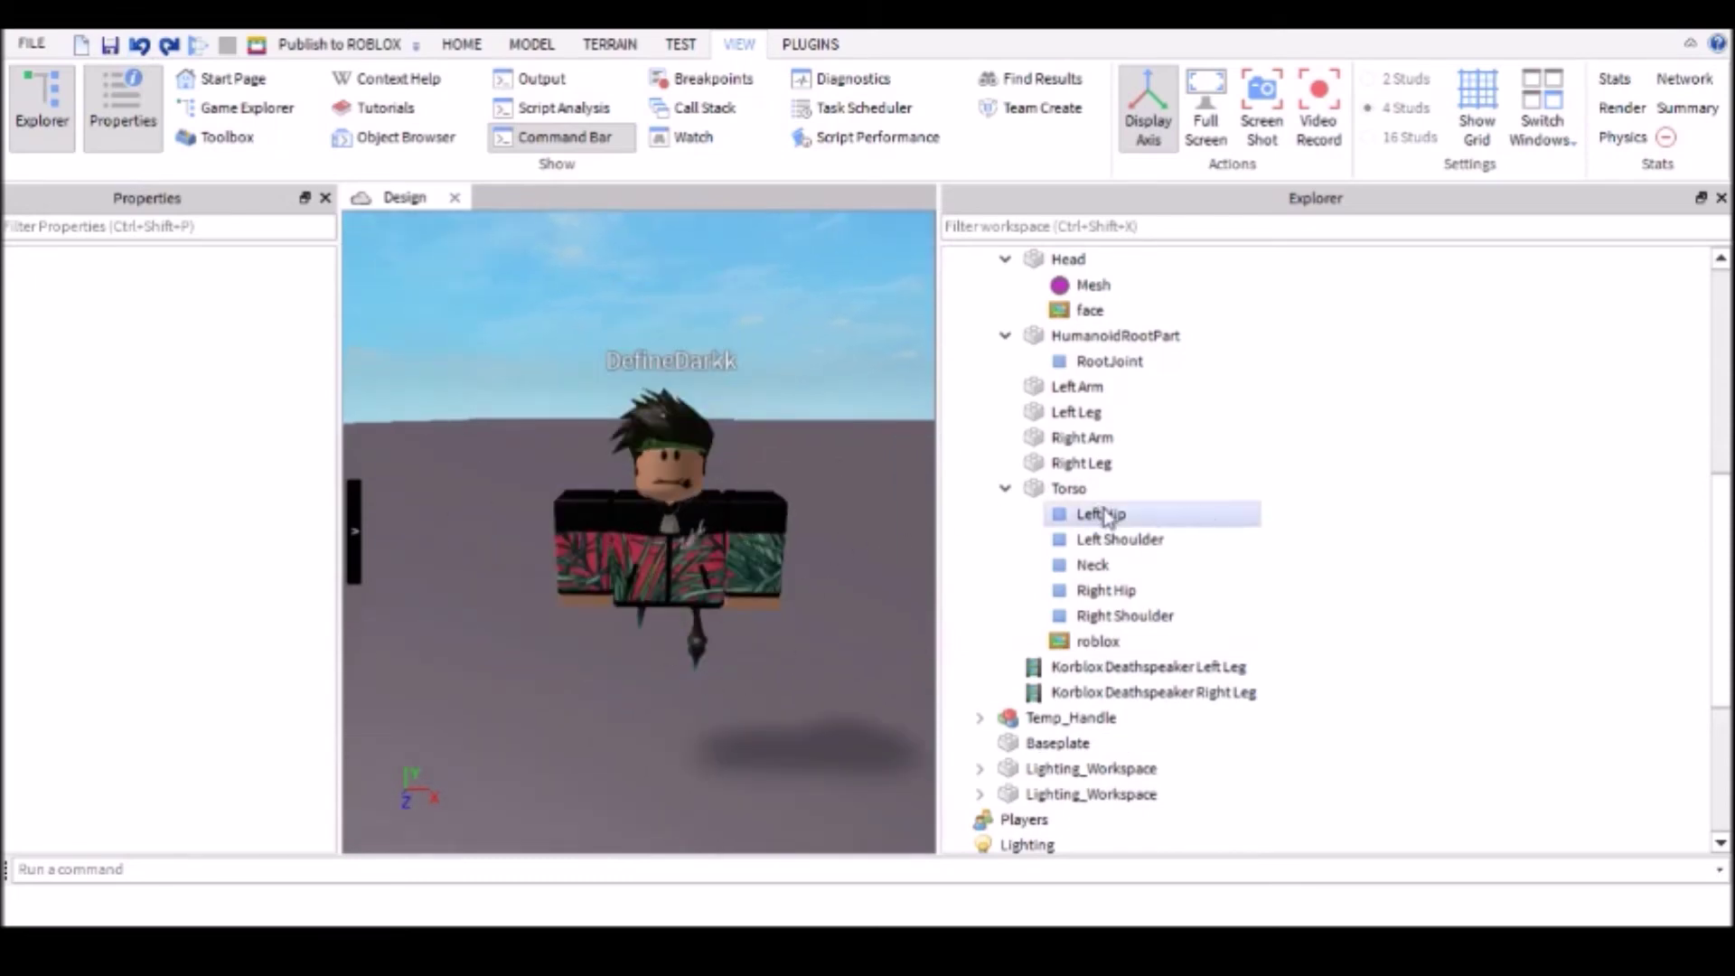
Step: Collapse the Torso and open the Head part's Name property for editing
click(1005, 488)
scroll(1057, 362, up, 1)
click(1066, 339)
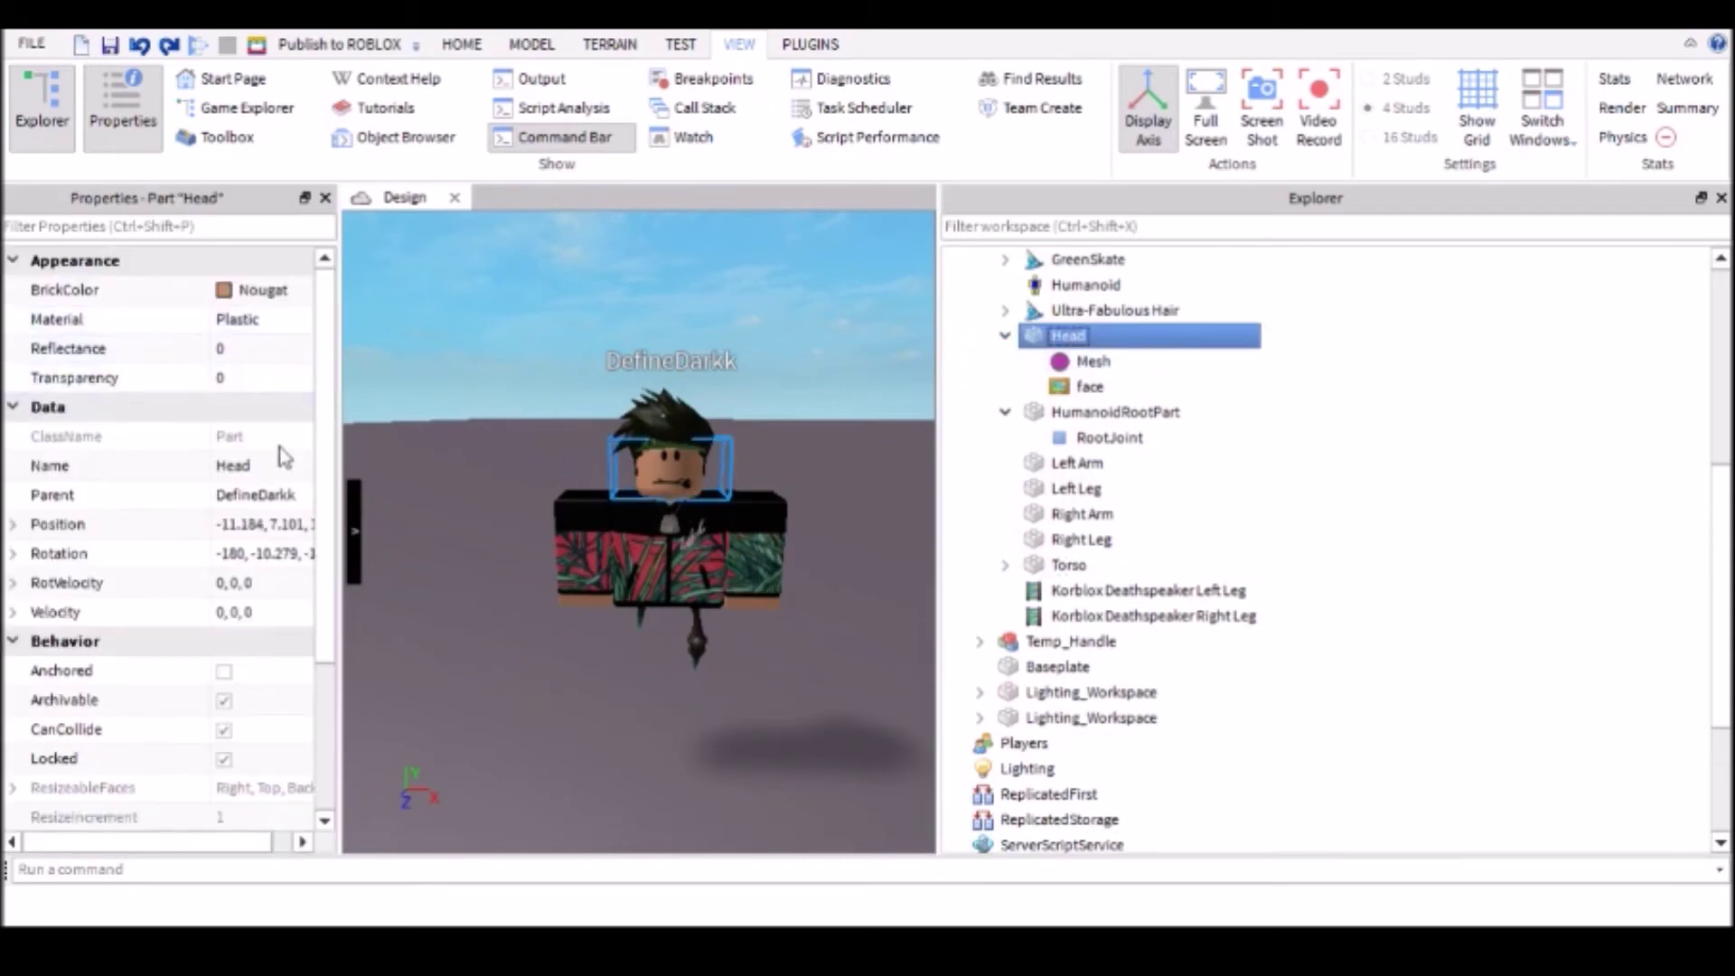
click(282, 466)
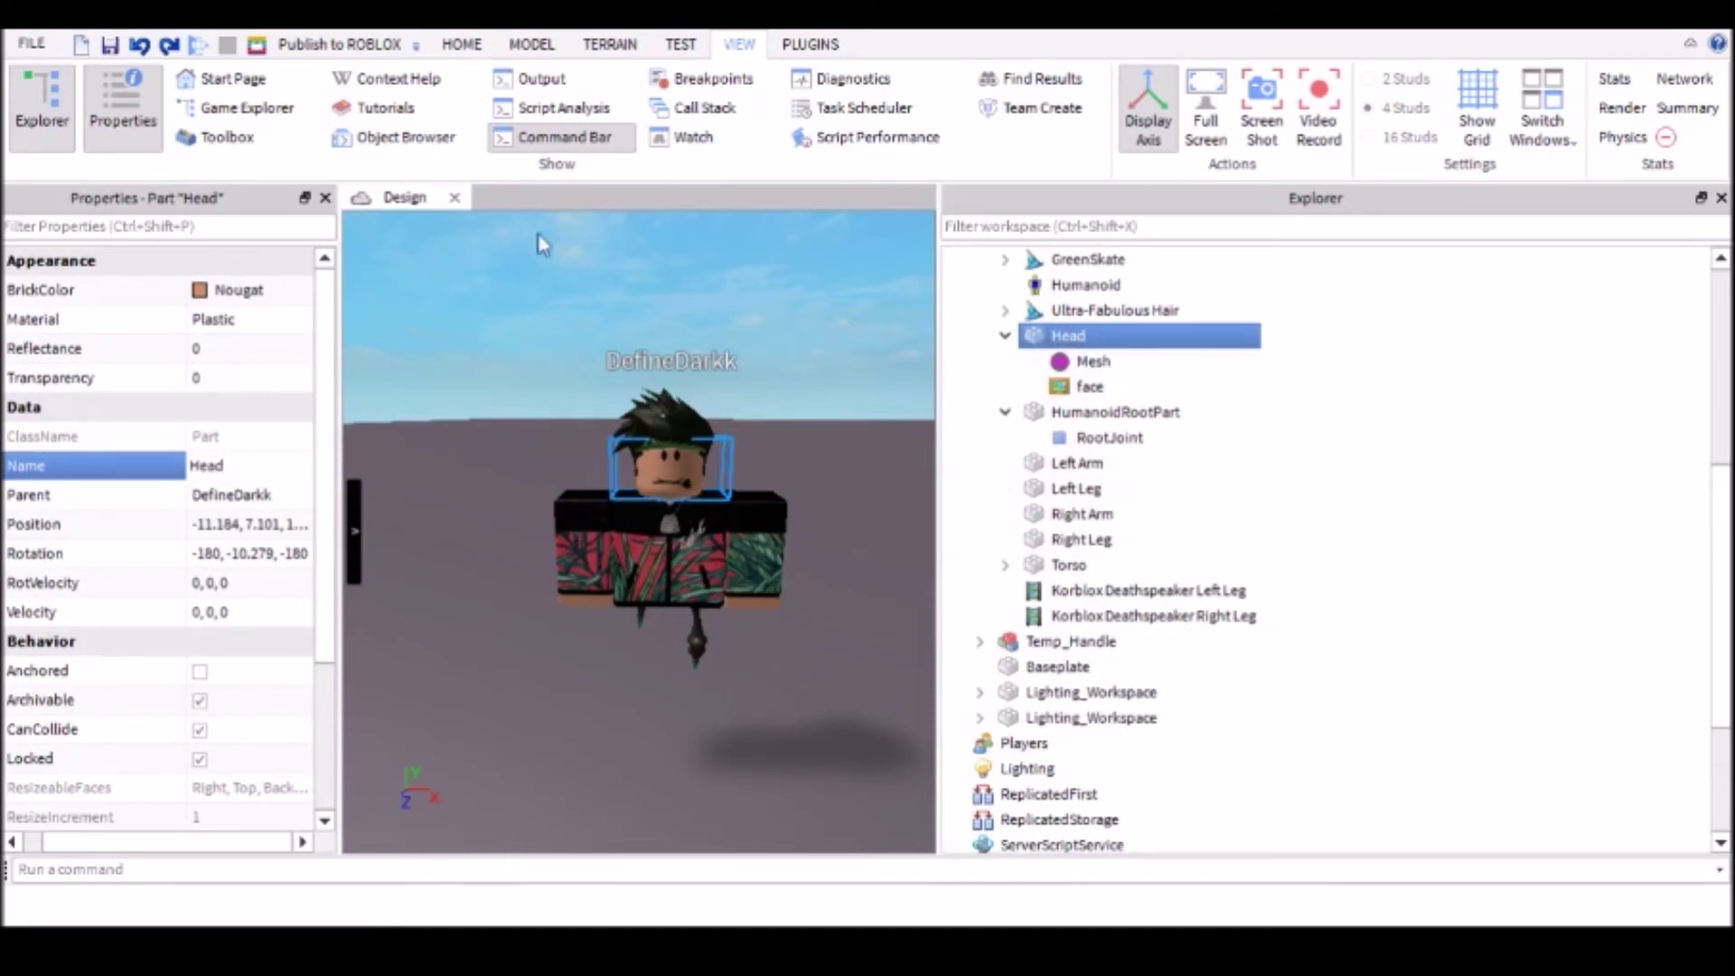
key(Return)
Step: Try deleting the avatar's Humanoid, and undo the deletion
scroll(1185, 561, up, 2)
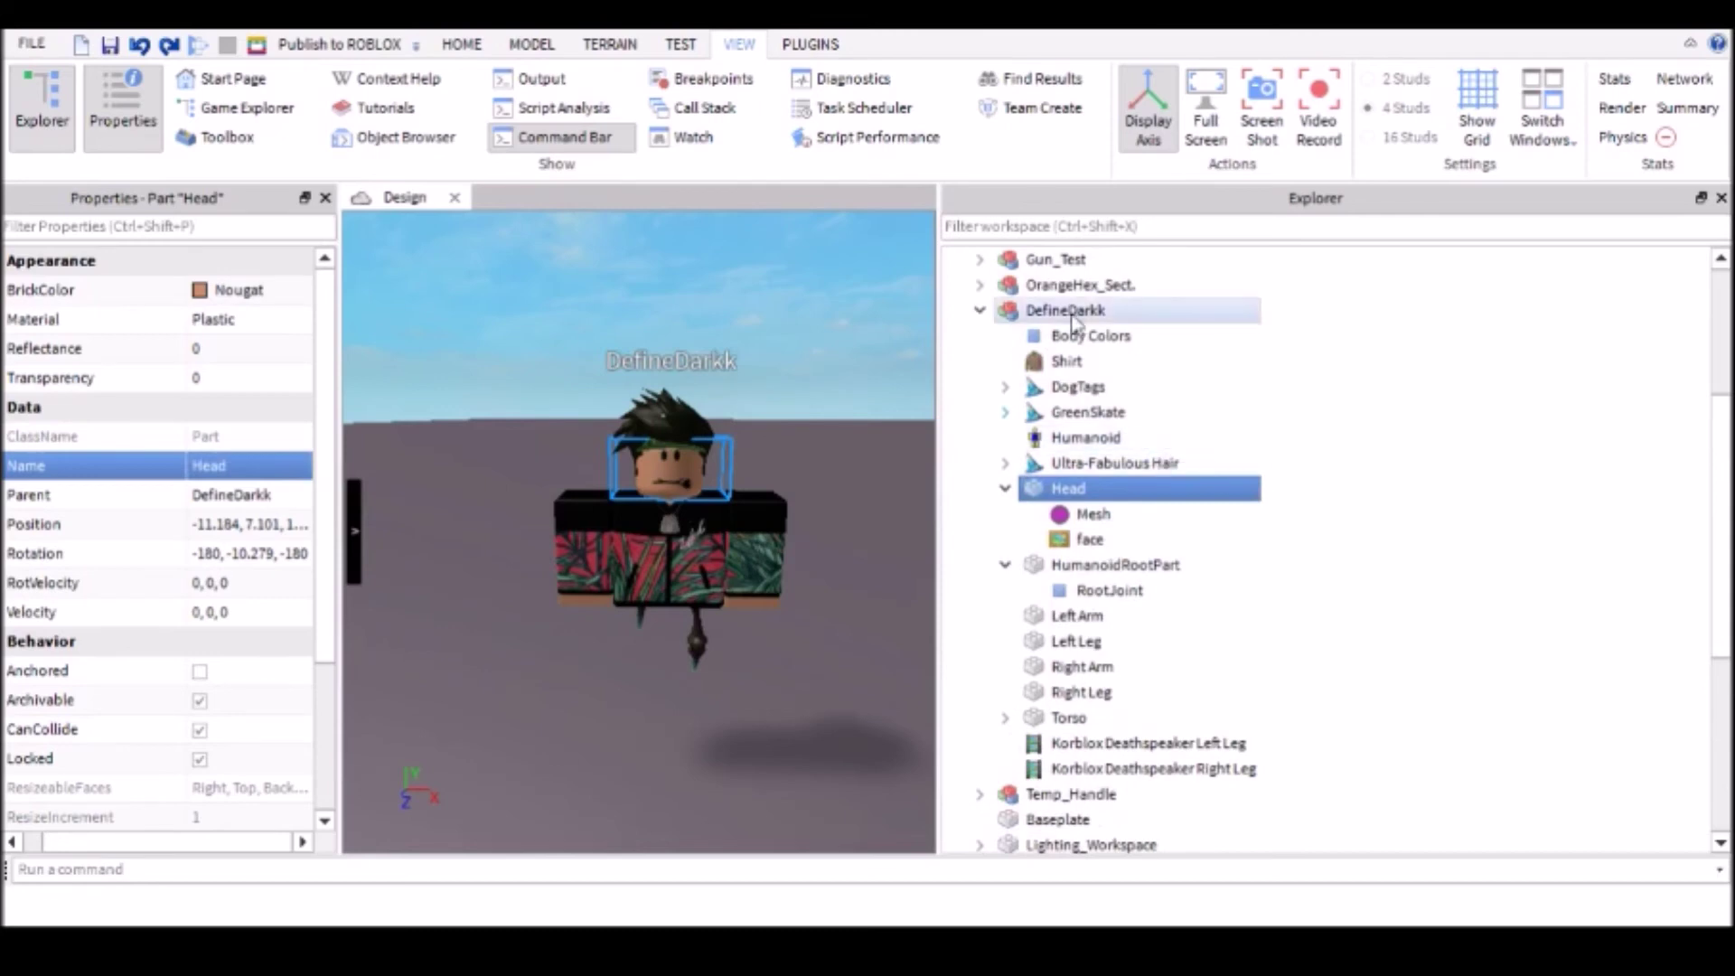
click(1082, 440)
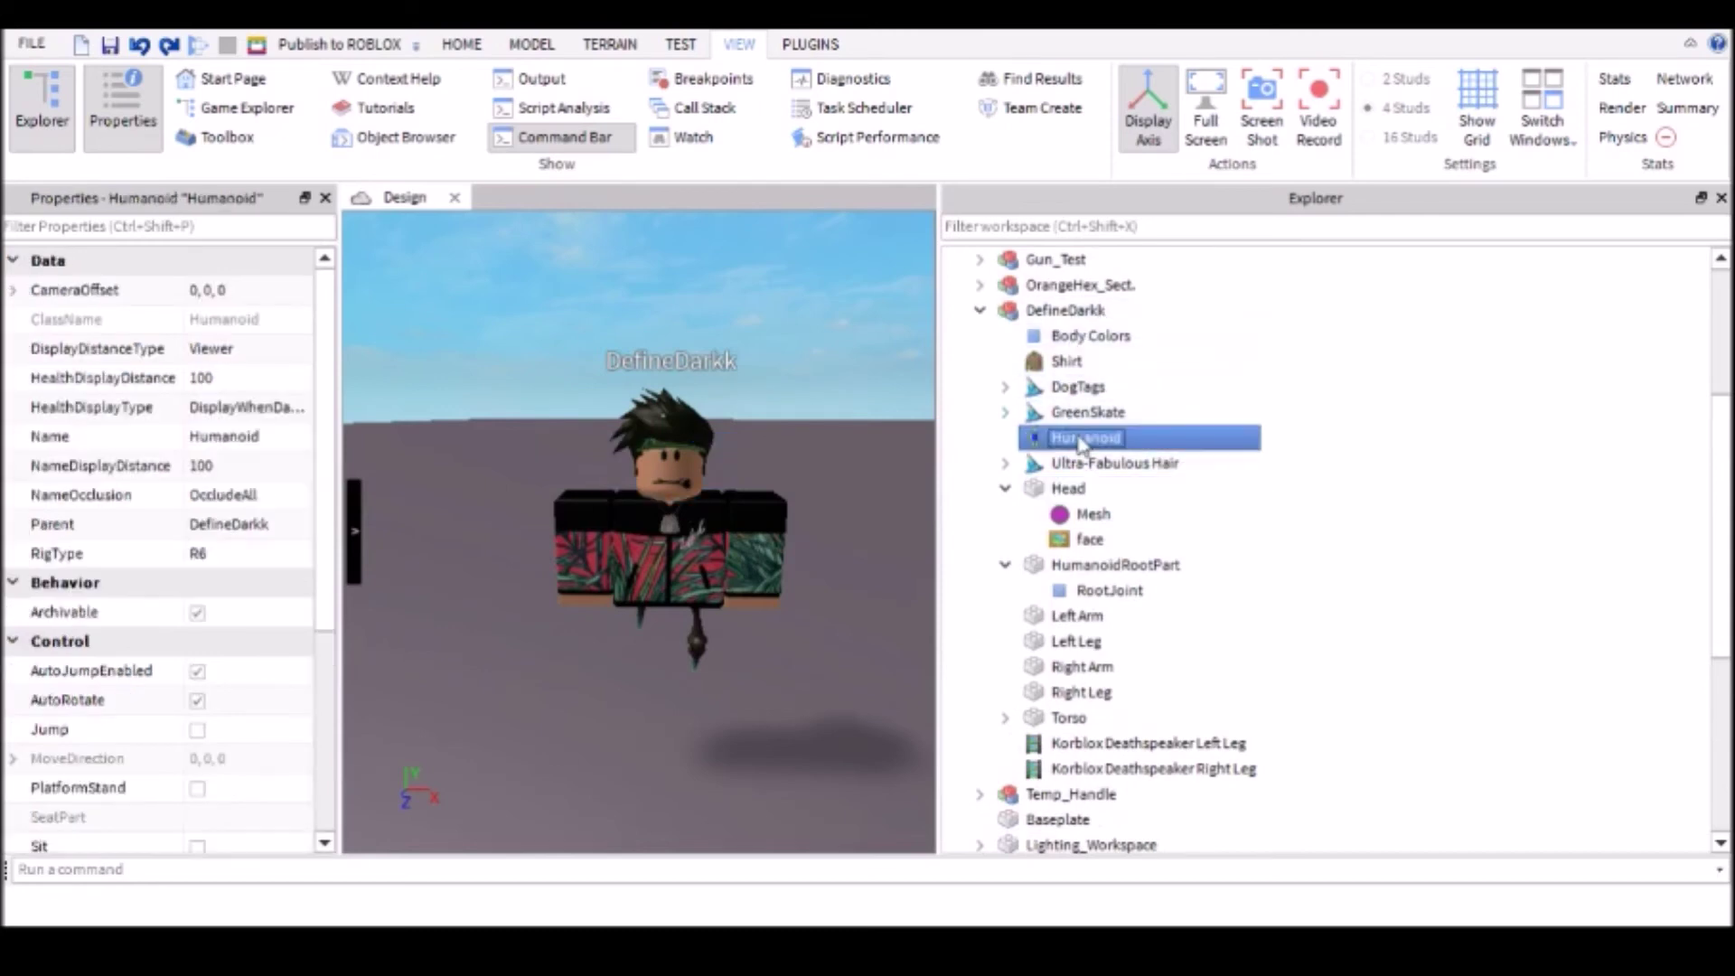
key(Delete)
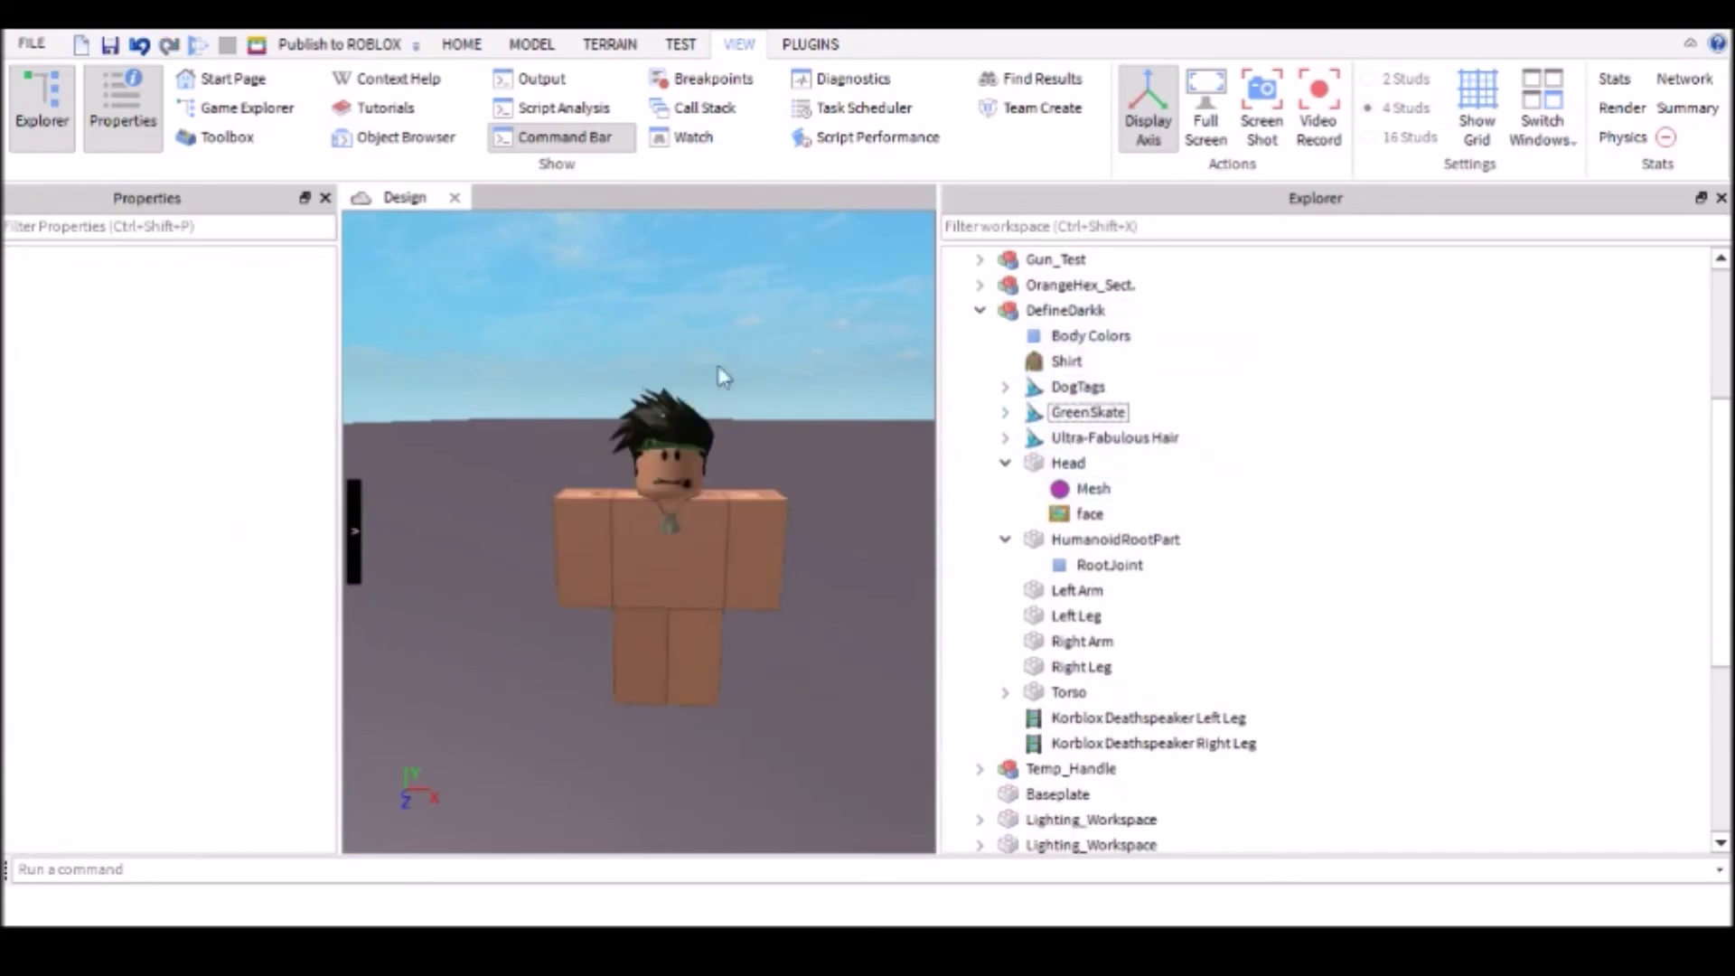
click(139, 42)
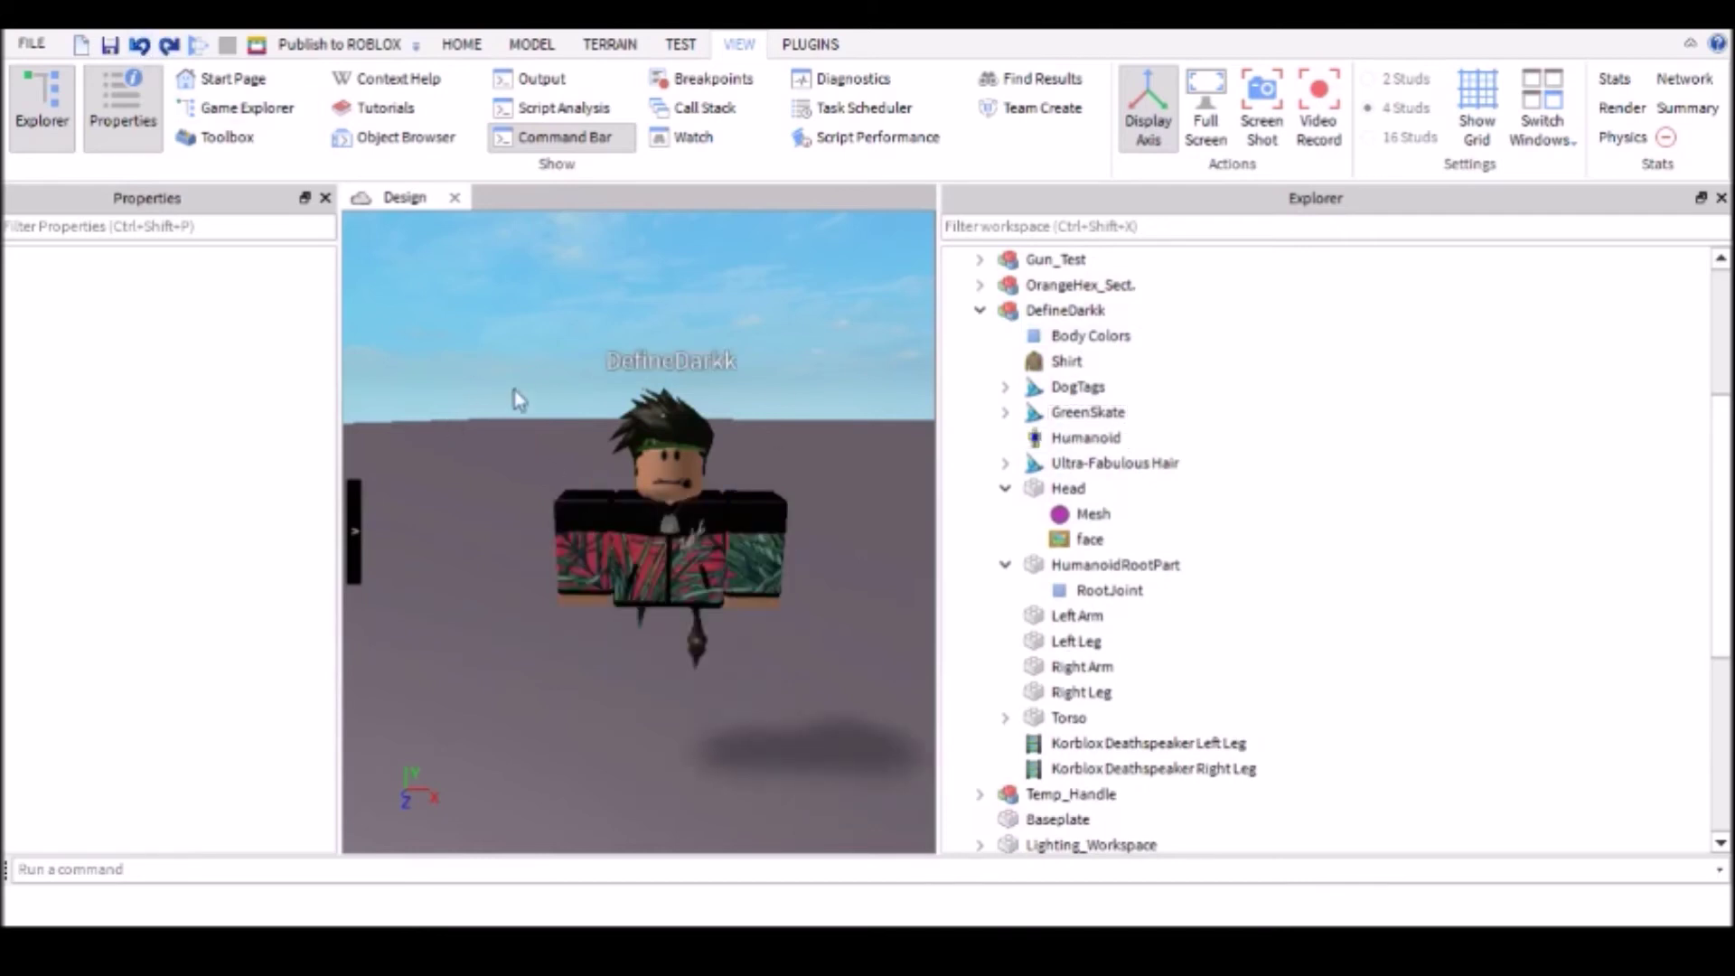
Step: Try renaming the avatar's Head part as "shsh", and set its name back to "Head"
click(1067, 488)
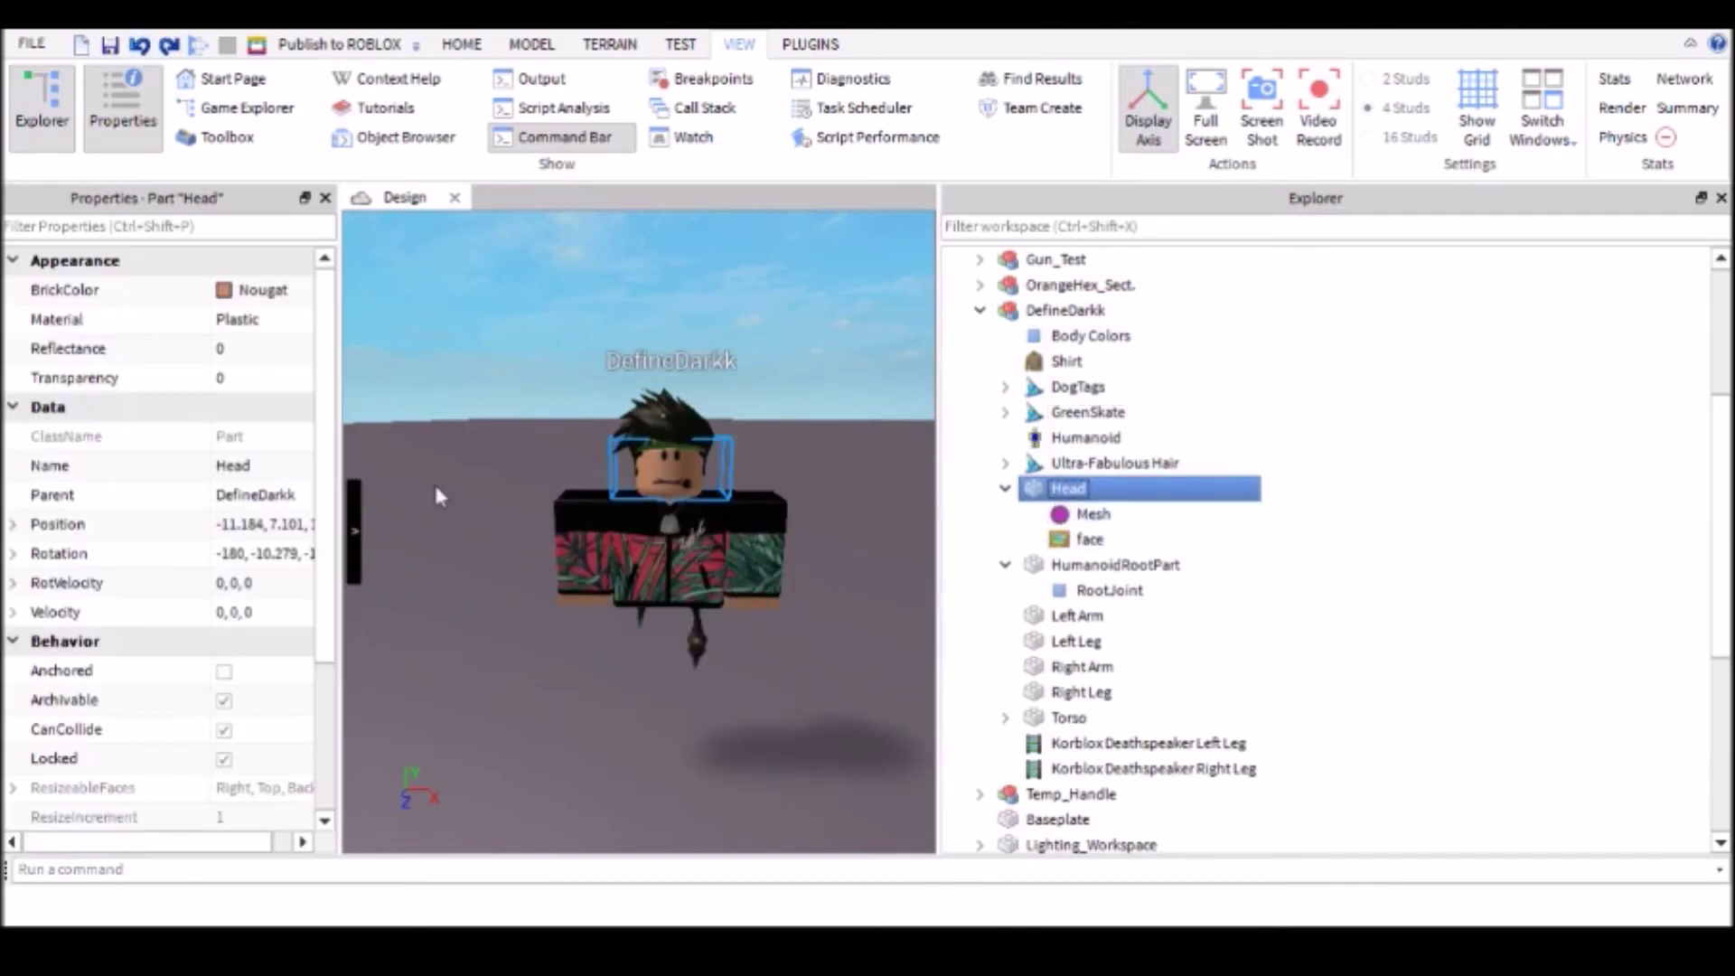
click(213, 465)
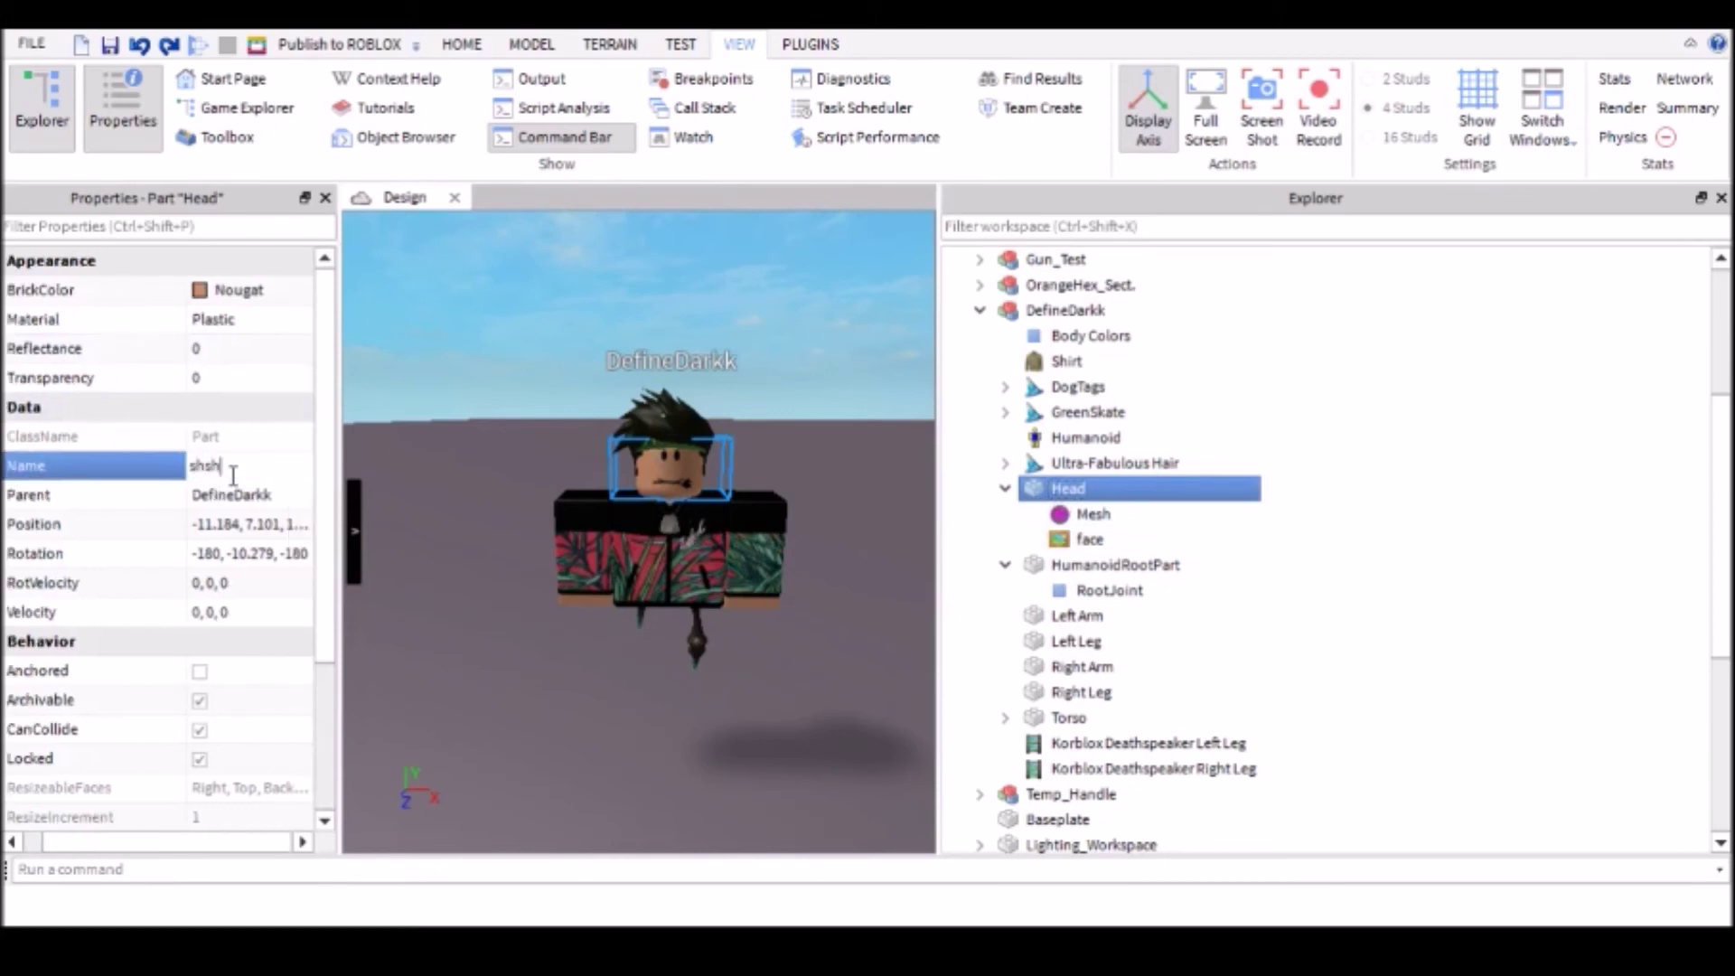
text(shsh)
key(Return)
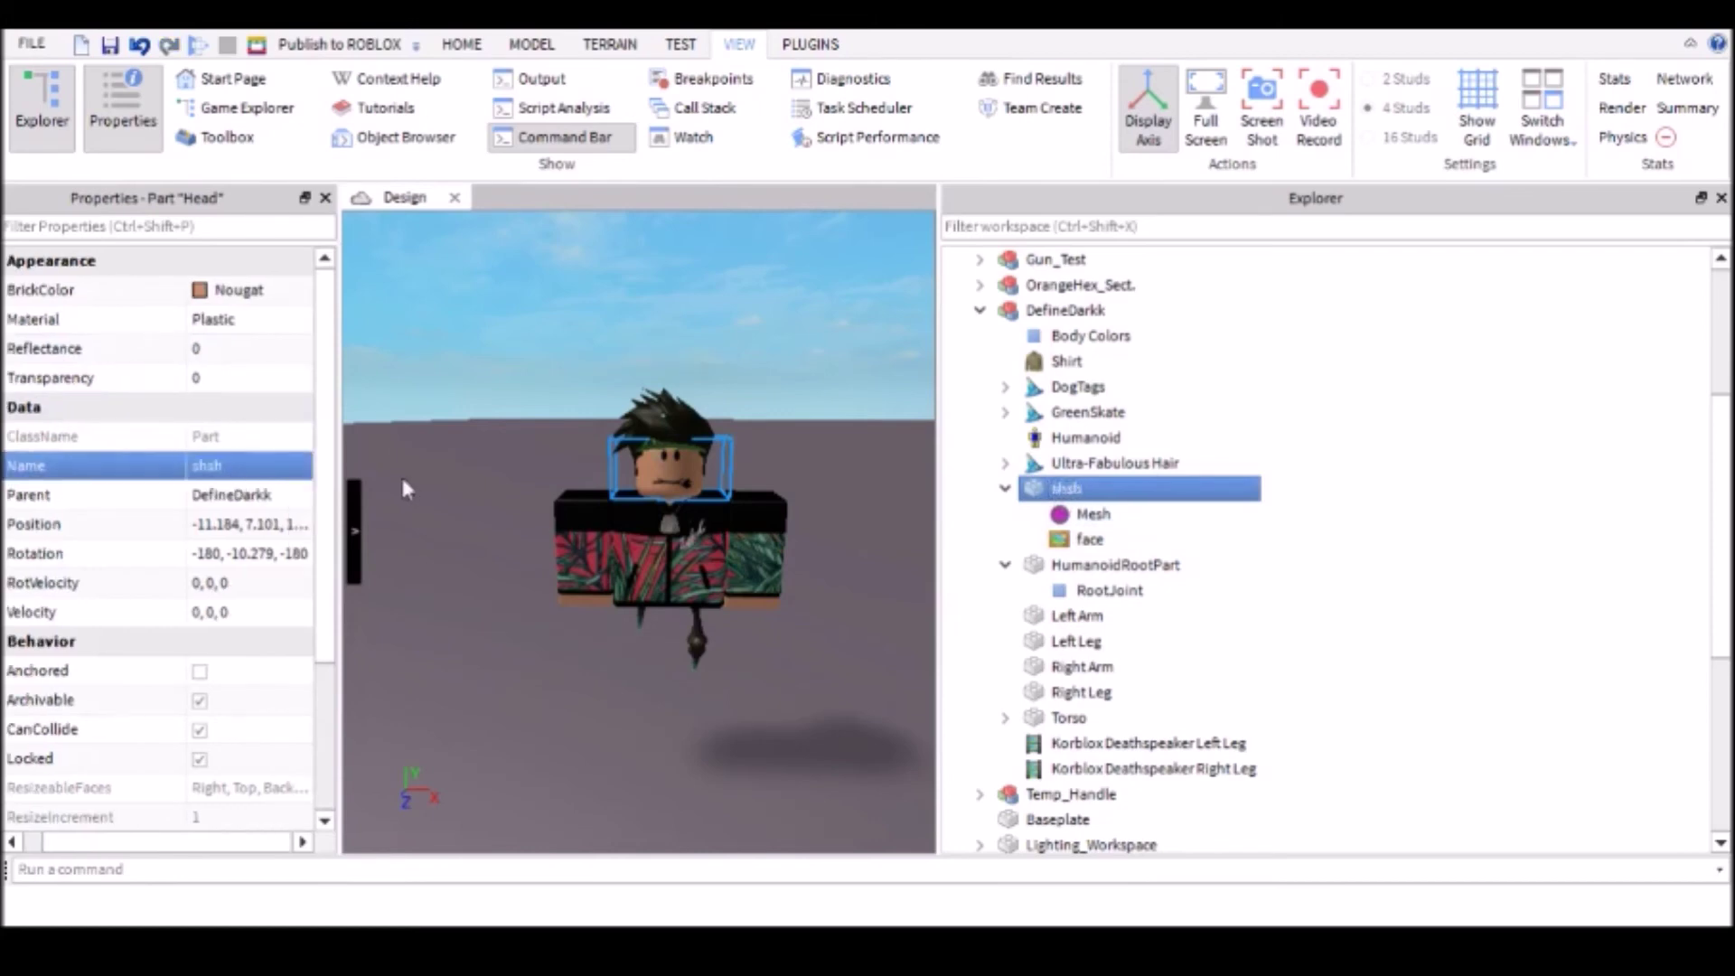
click(242, 467)
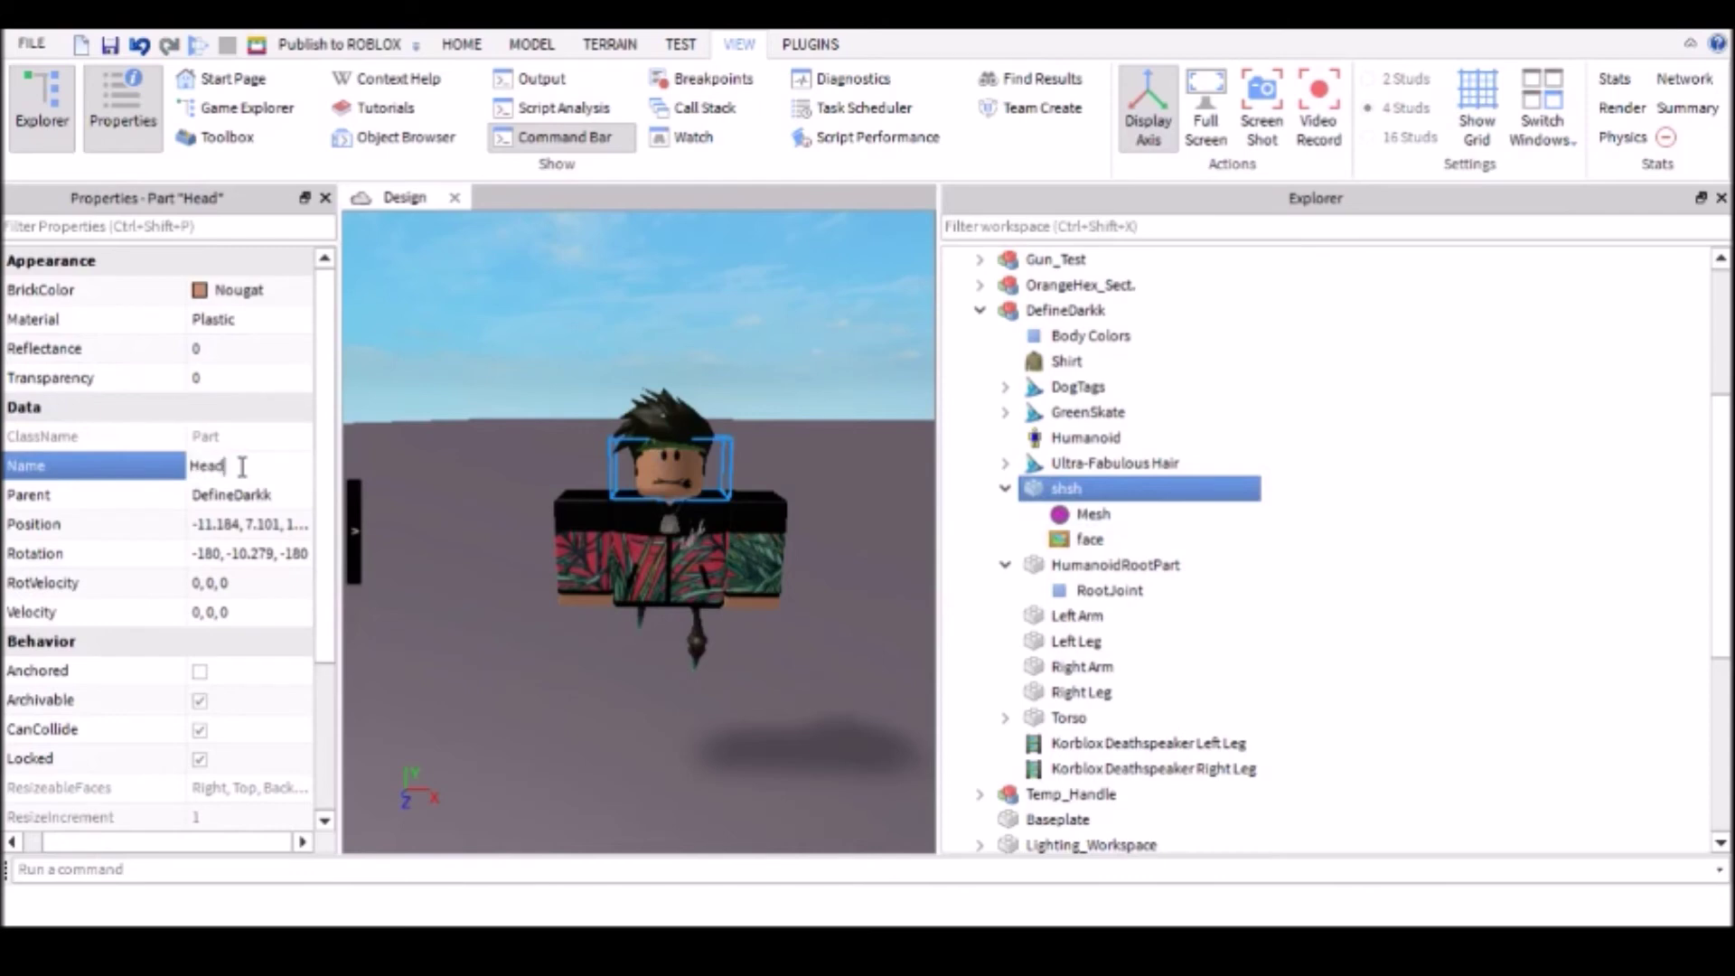
key(Return)
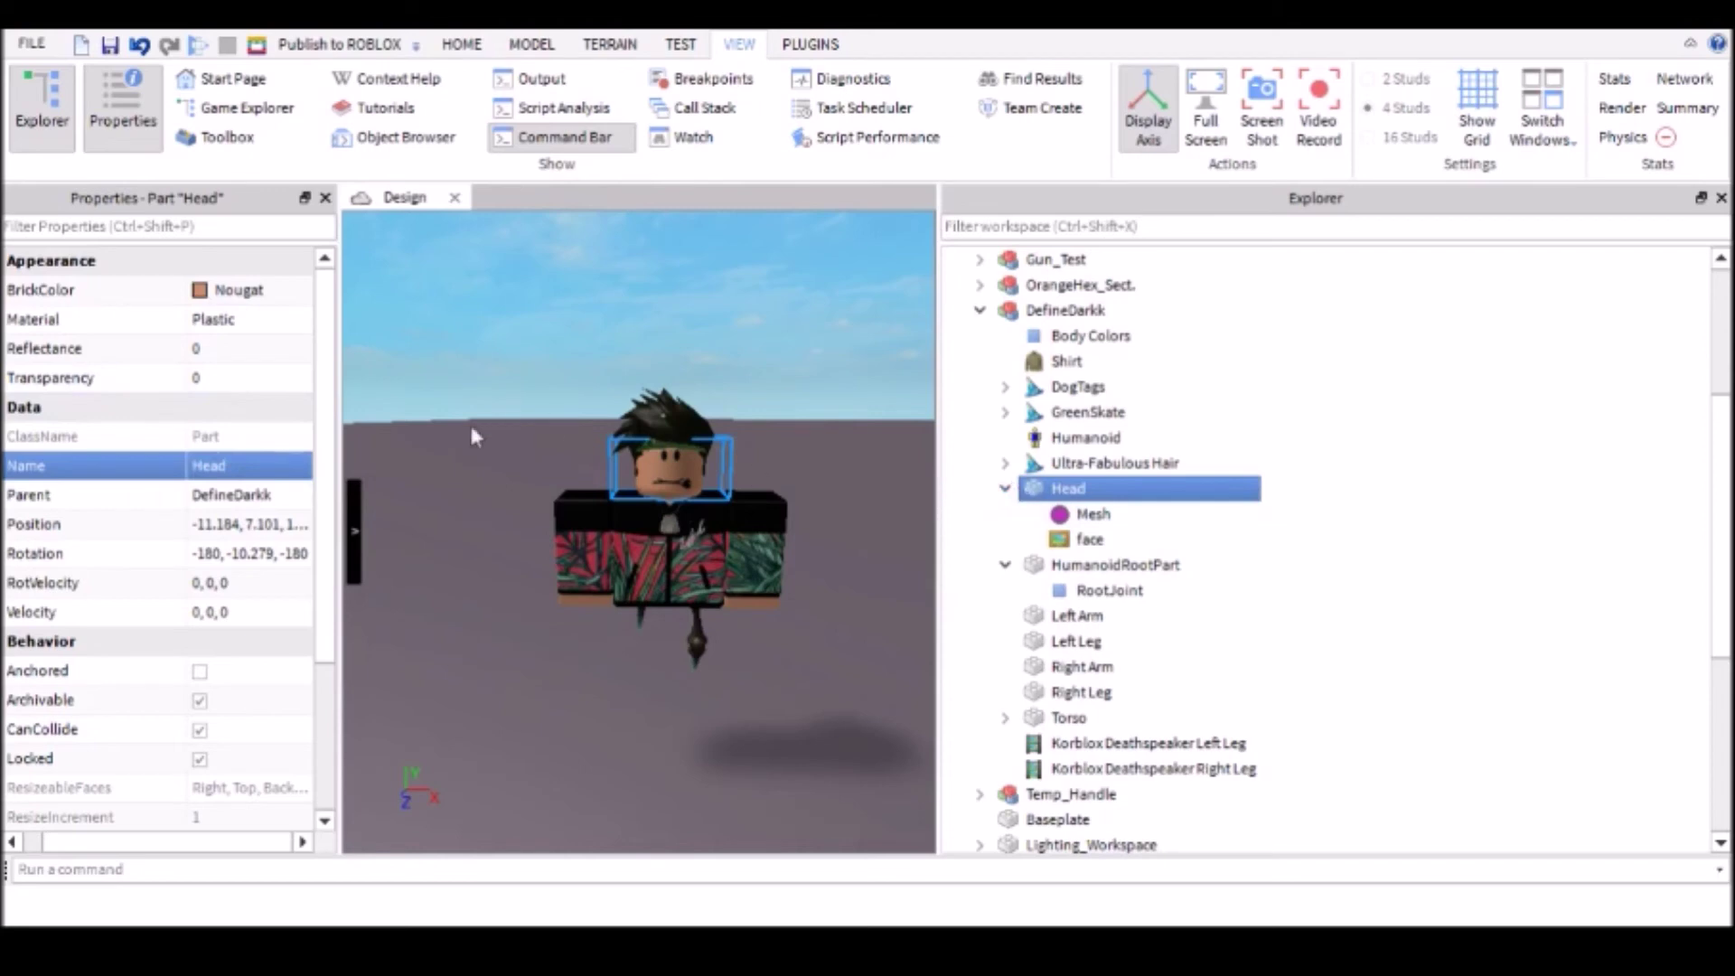
Step: Blank out the Head part's name and collapse the part
click(263, 470)
key(Return)
click(1006, 490)
Step: Expand the Ultra-Fabulous Hair, GreenSkate and DogTags accessories together with their Handles
click(1031, 462)
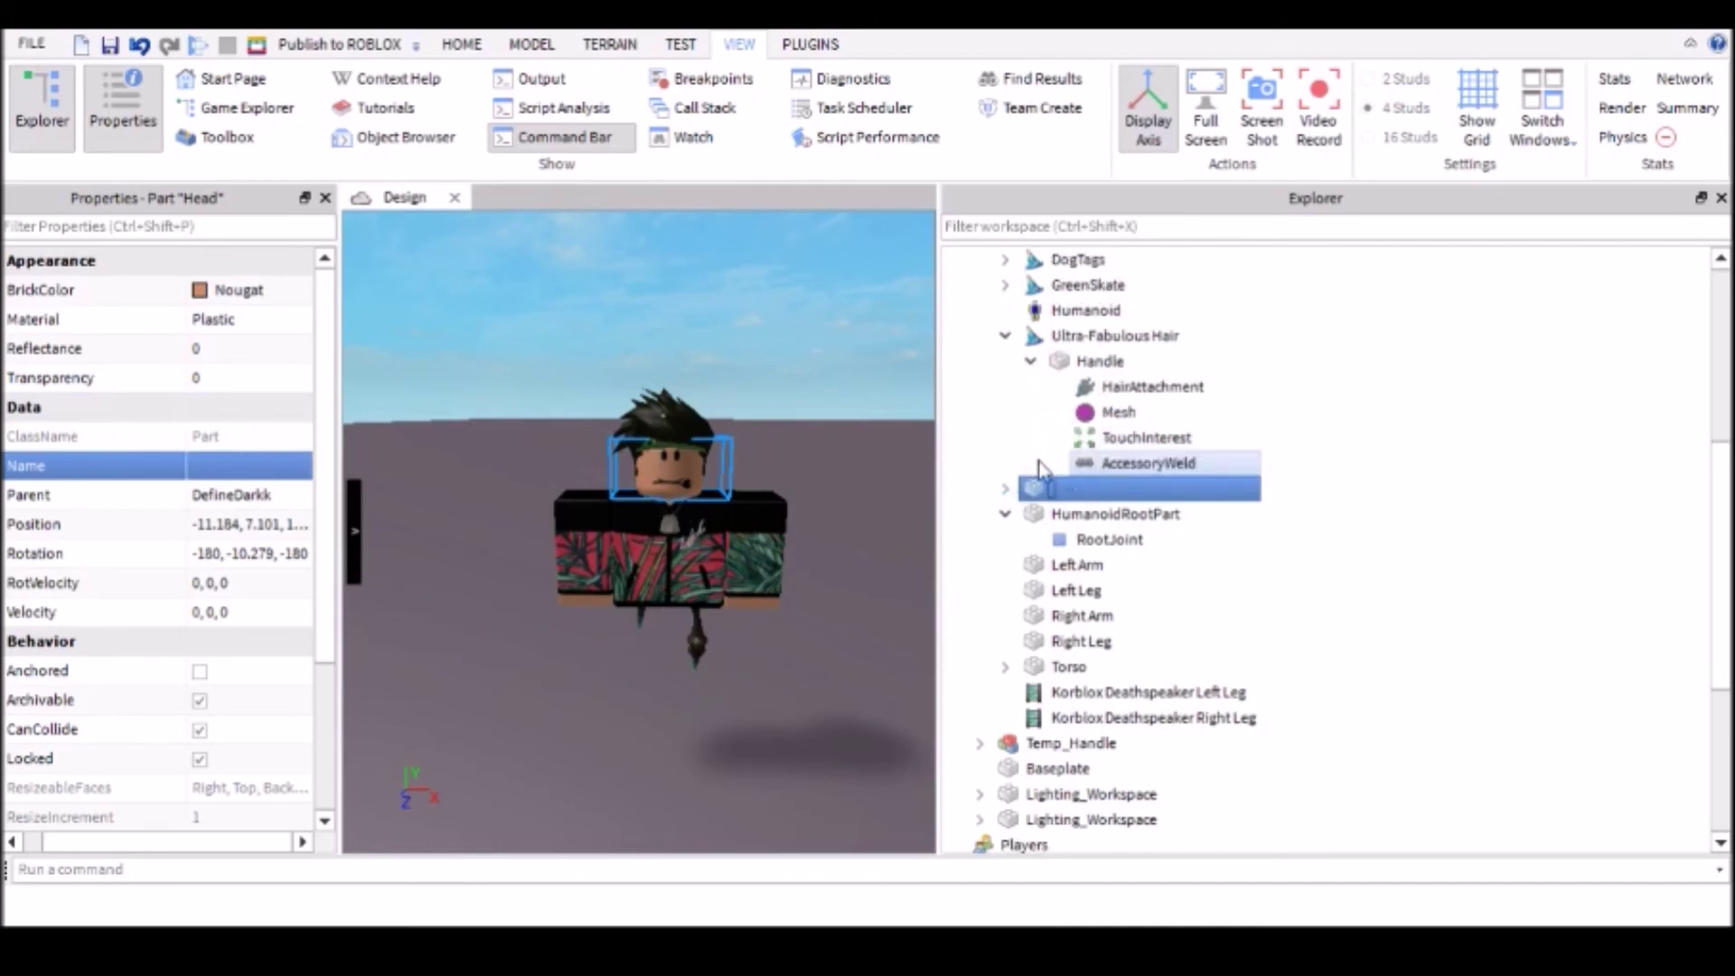
click(1120, 463)
double_click(1143, 387)
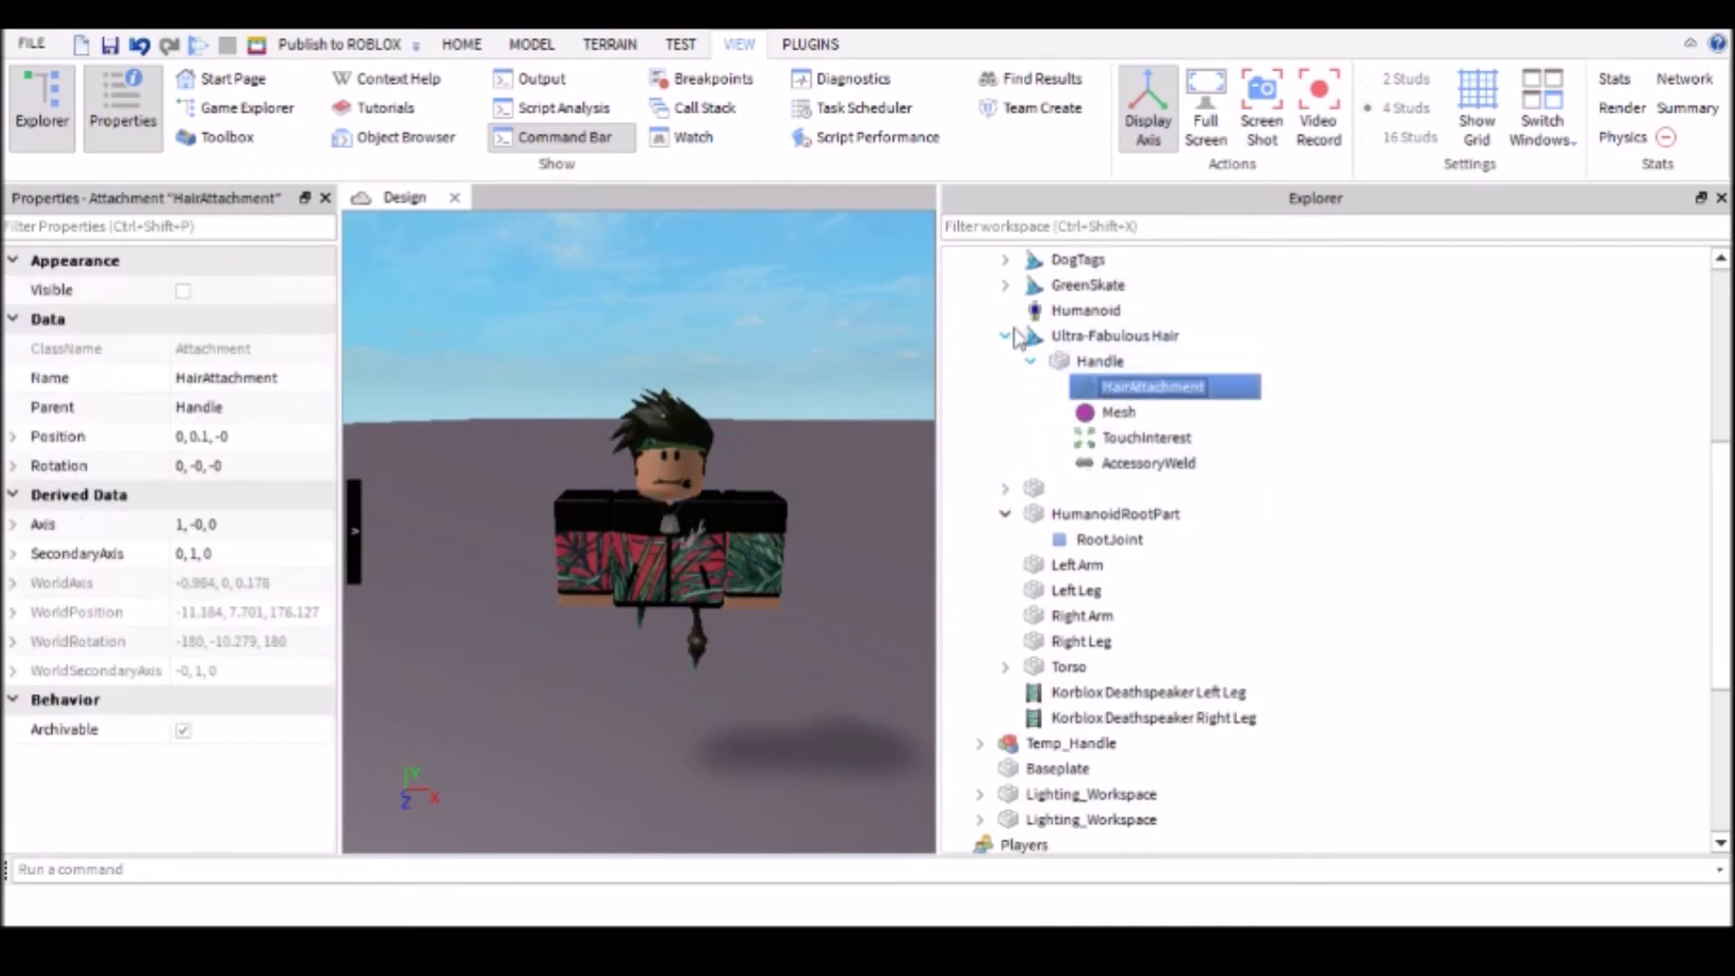
scroll(1010, 362, up, 1)
click(1005, 361)
scroll(1009, 370, up, 2)
click(1010, 412)
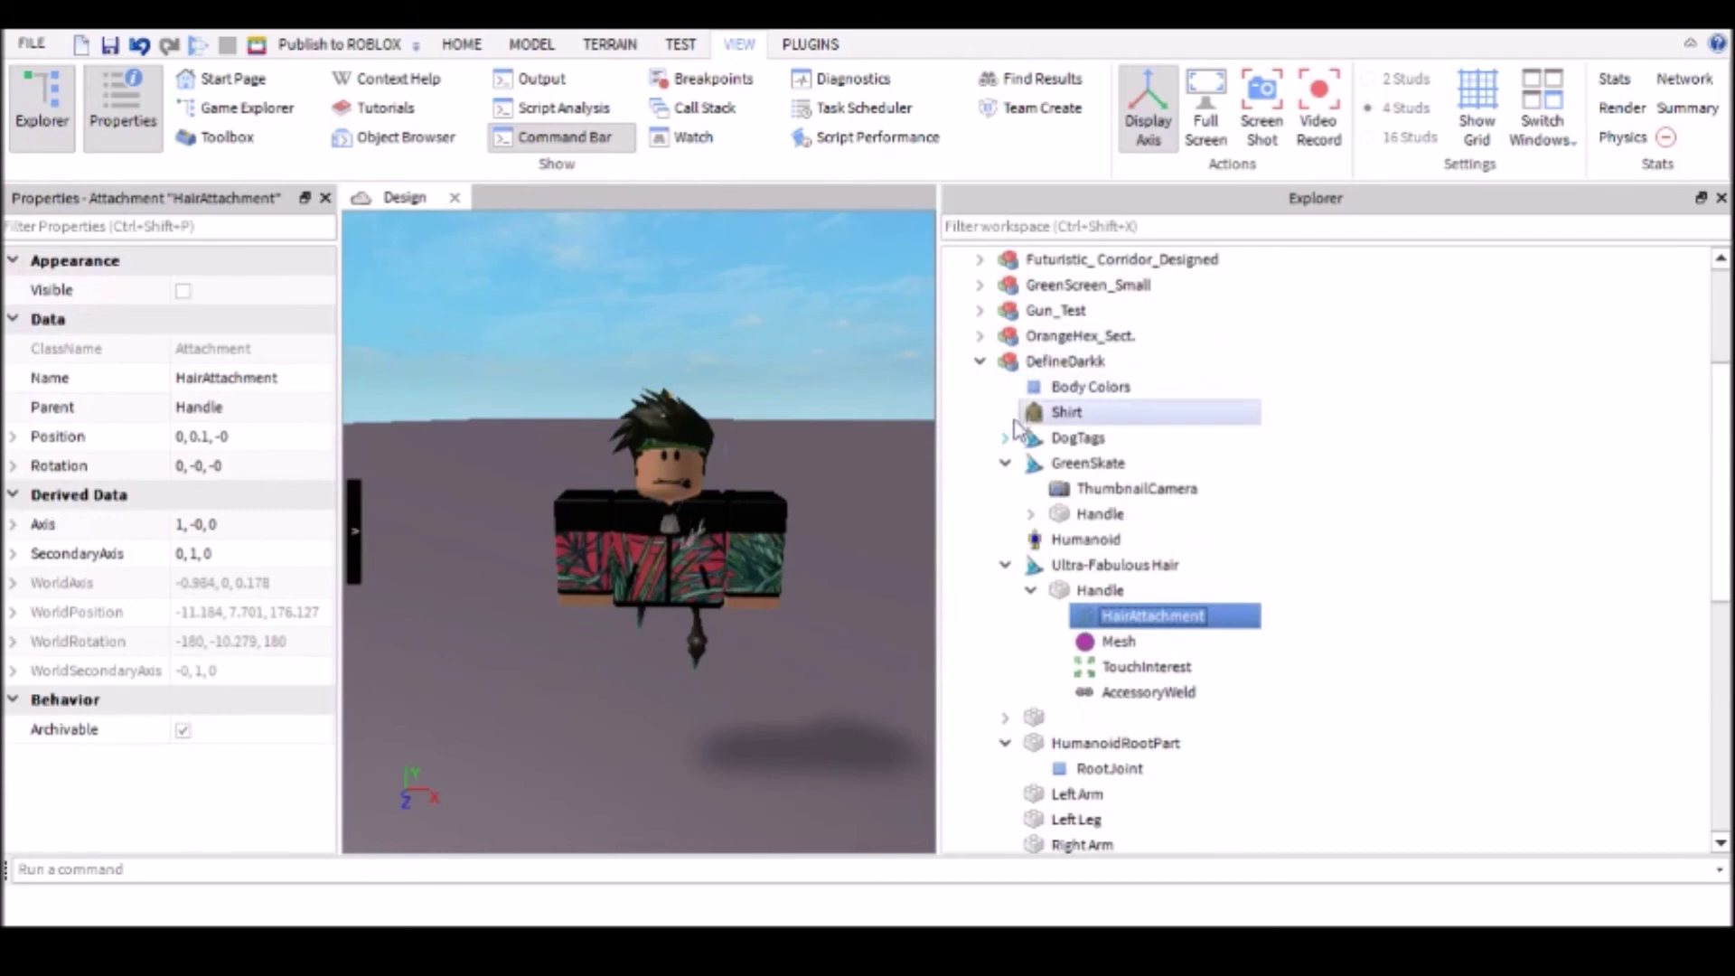
click(1006, 437)
click(1052, 489)
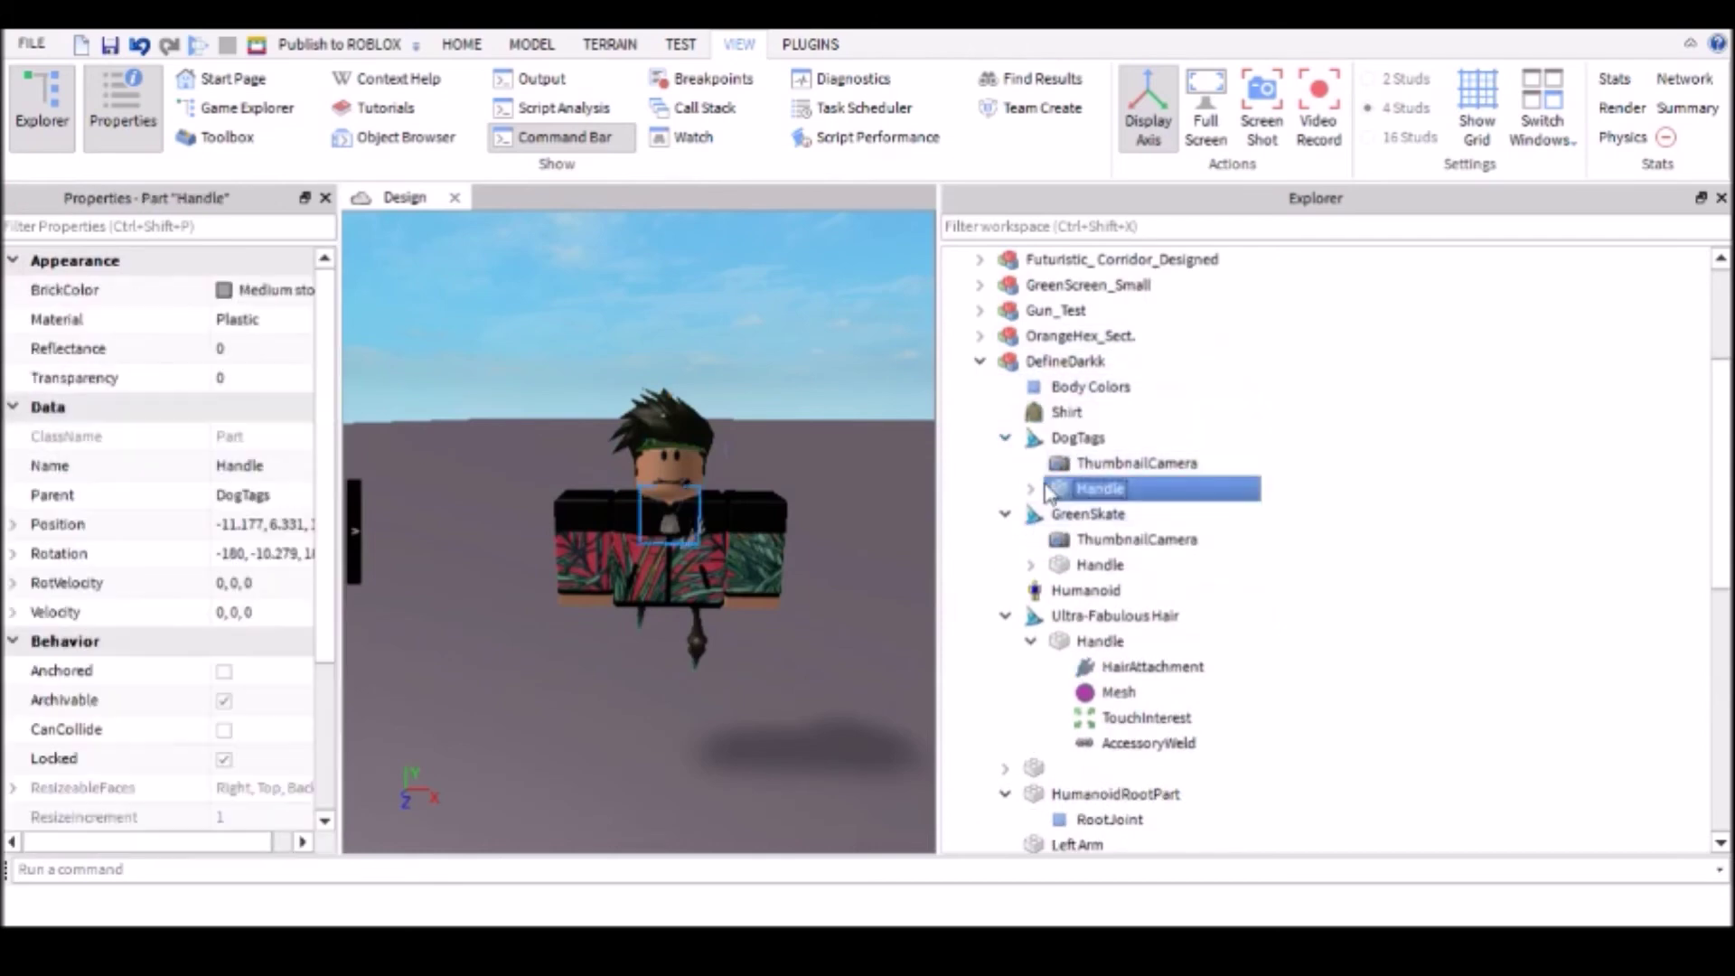
click(1031, 488)
click(1030, 667)
Step: Delete the HatAttachment, NeckAttachment, HairAttachment and every TouchInterest from the Handles of the three accessories
scroll(1030, 667, down, 2)
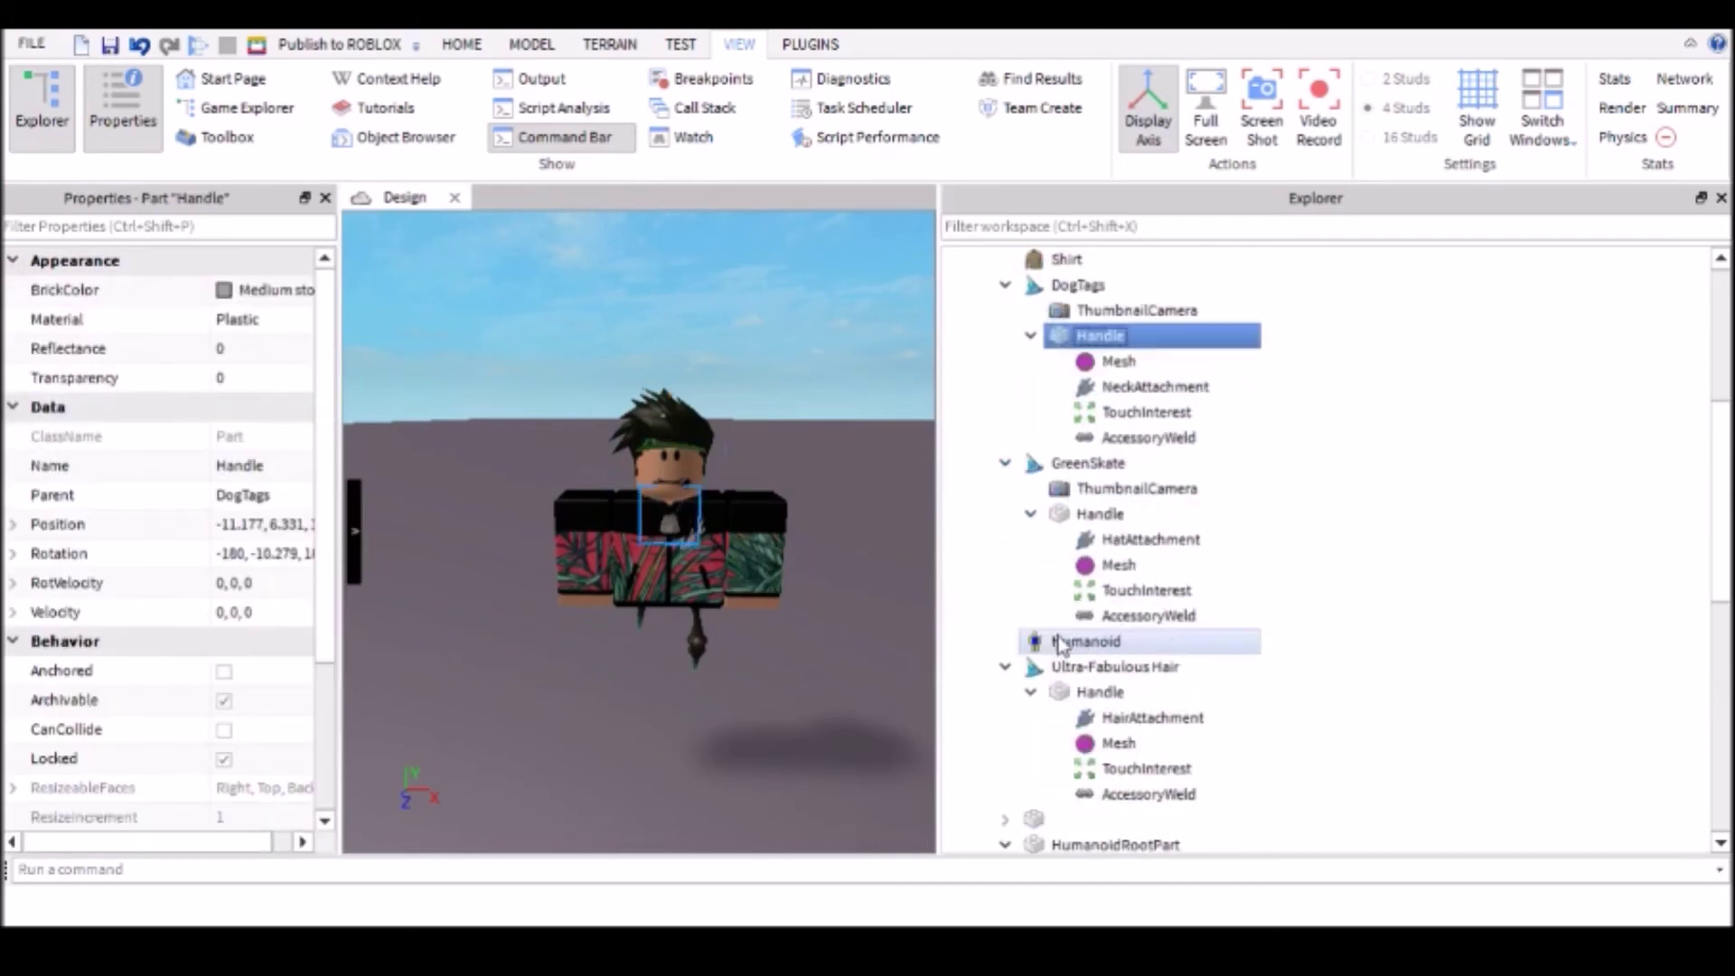
click(1125, 541)
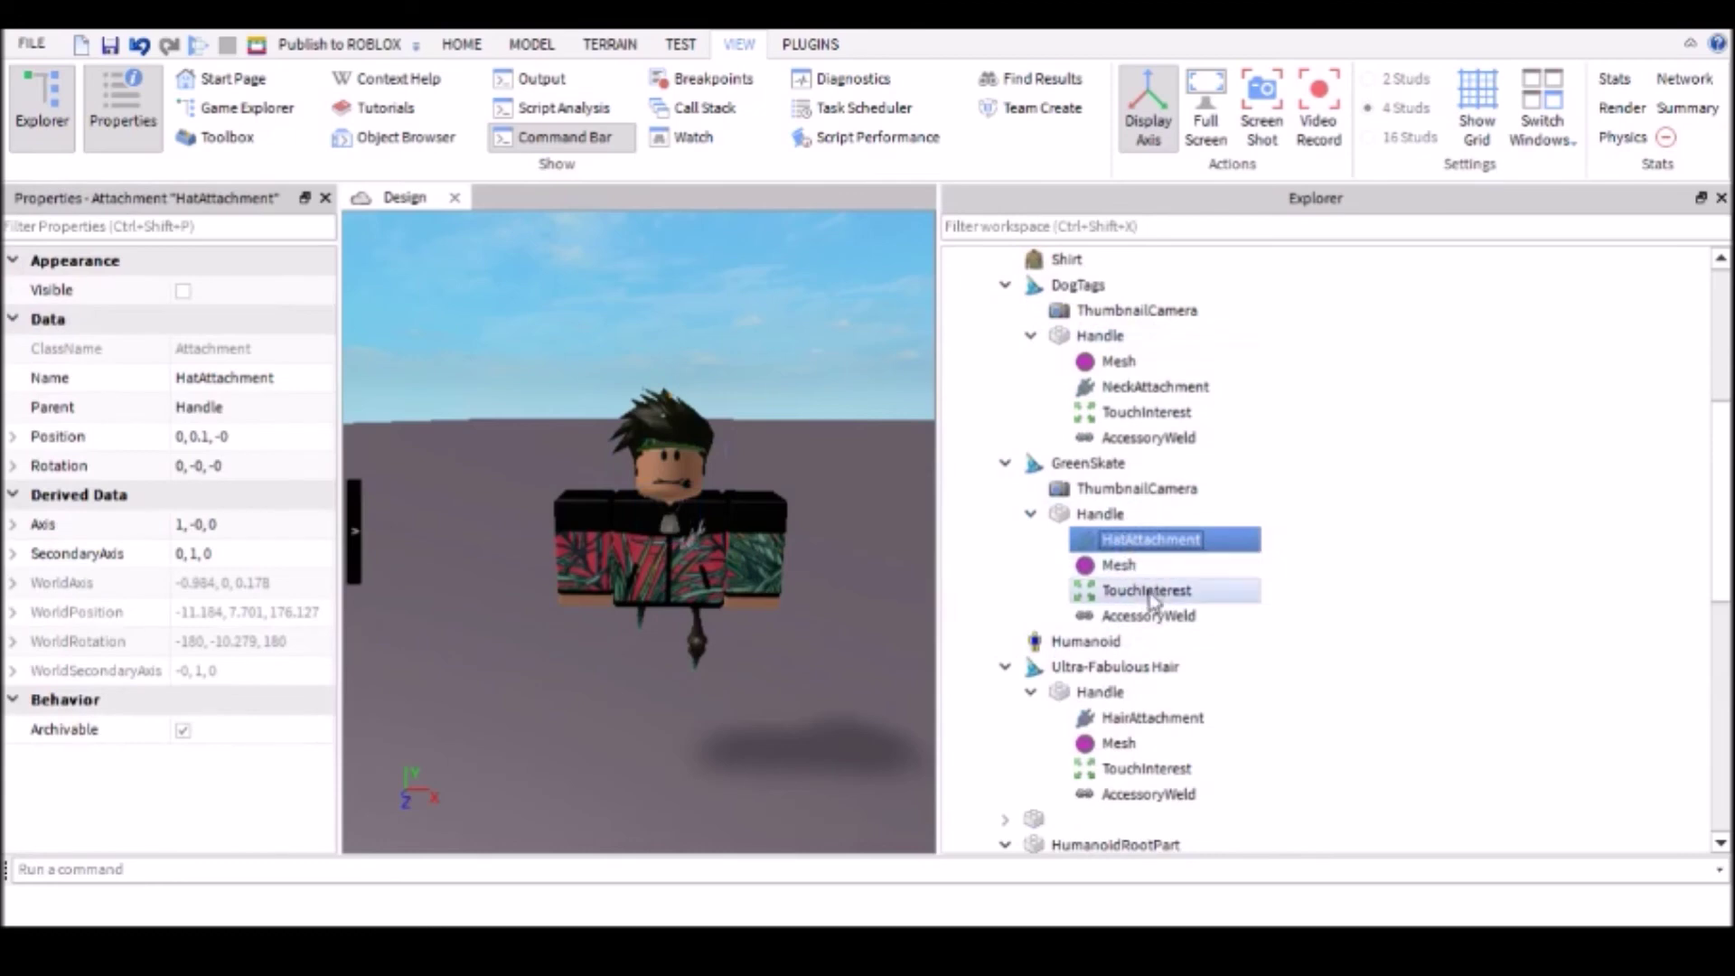
ctrl+click(1147, 591)
ctrl+click(1146, 412)
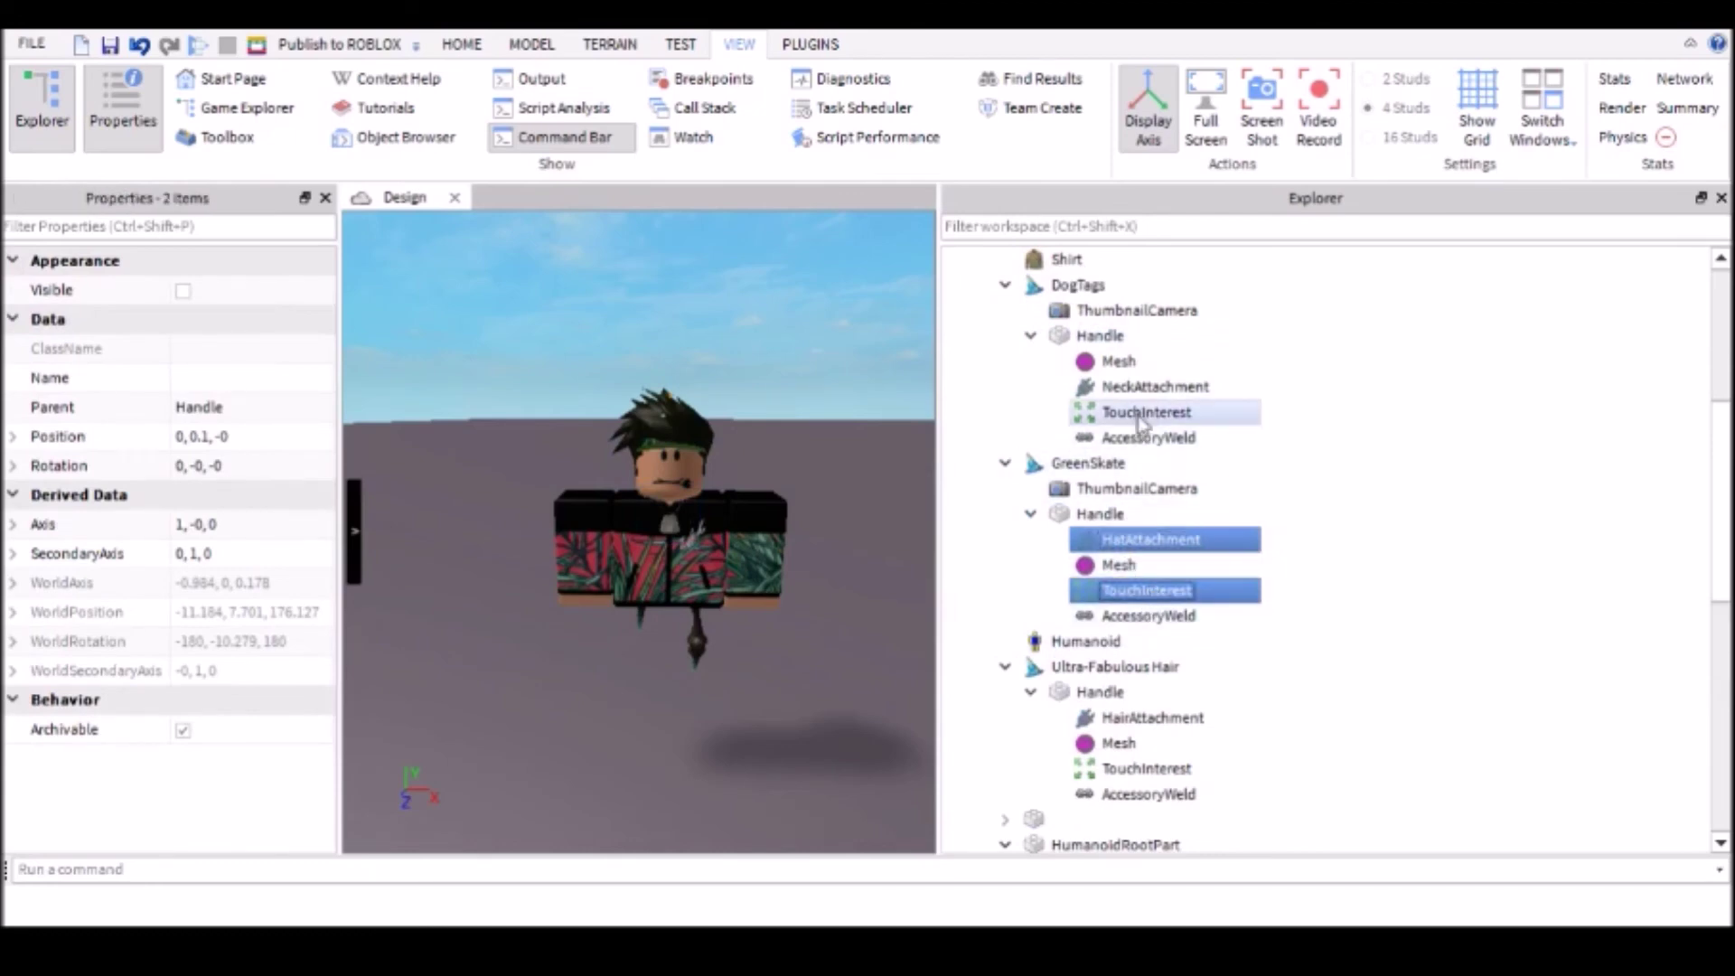
ctrl+click(1128, 387)
scroll(1120, 506, down, 1)
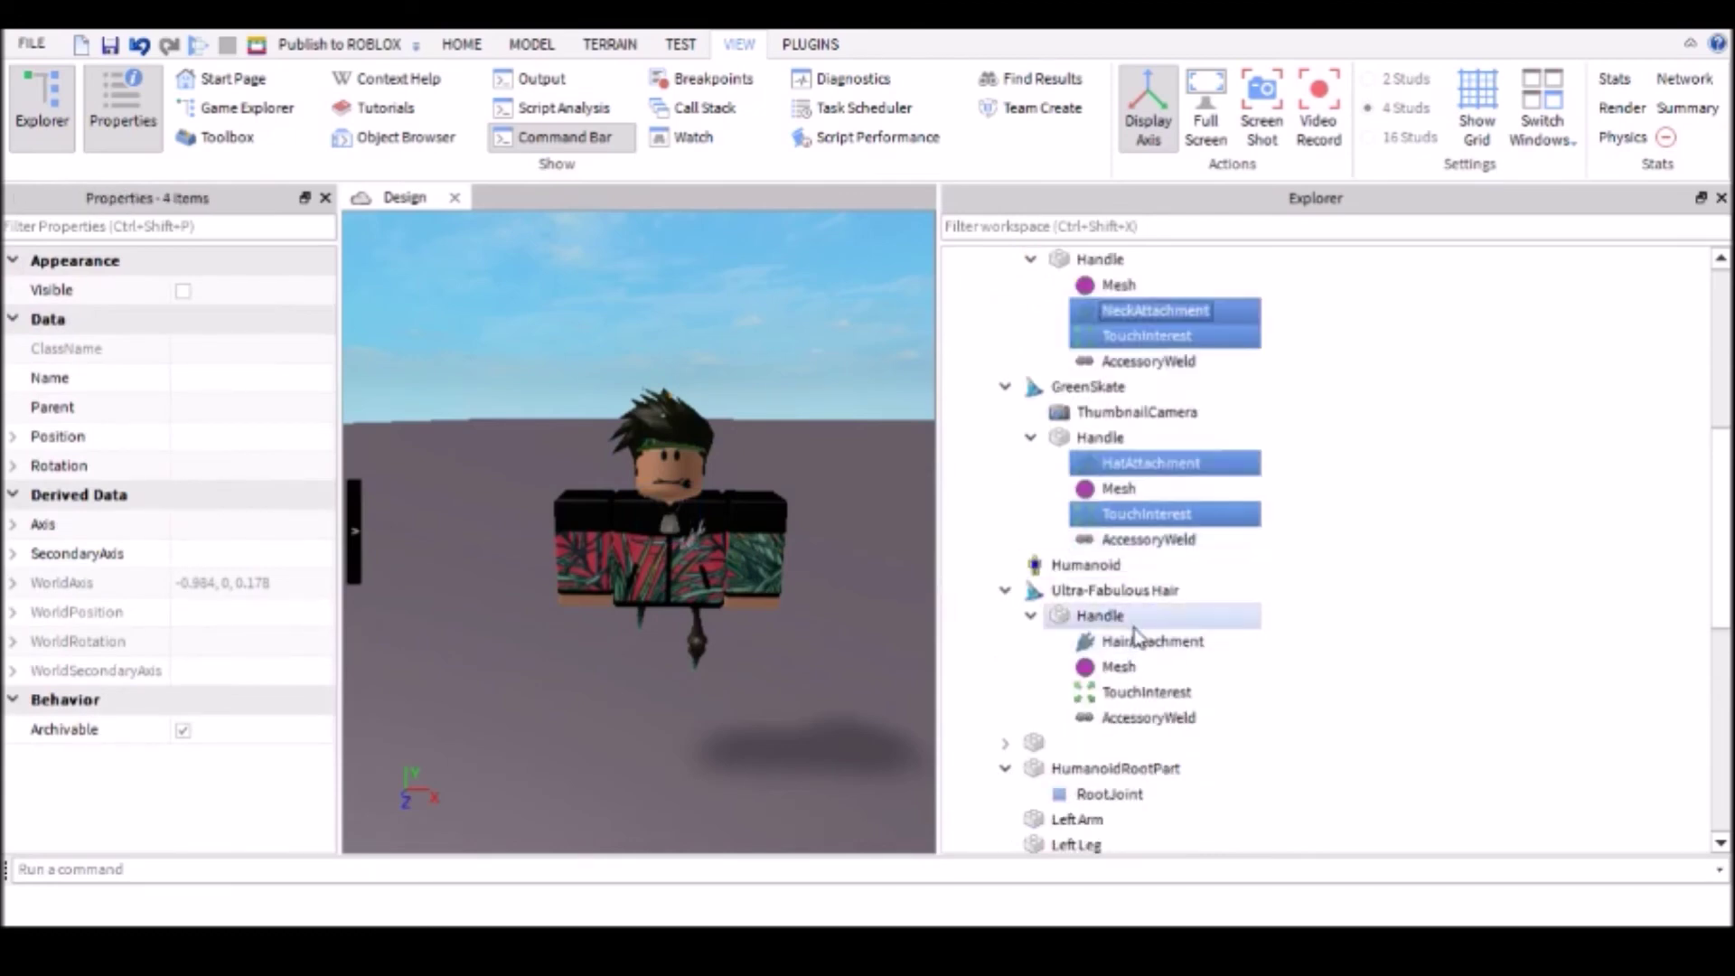
ctrl+click(1133, 641)
ctrl+click(1128, 692)
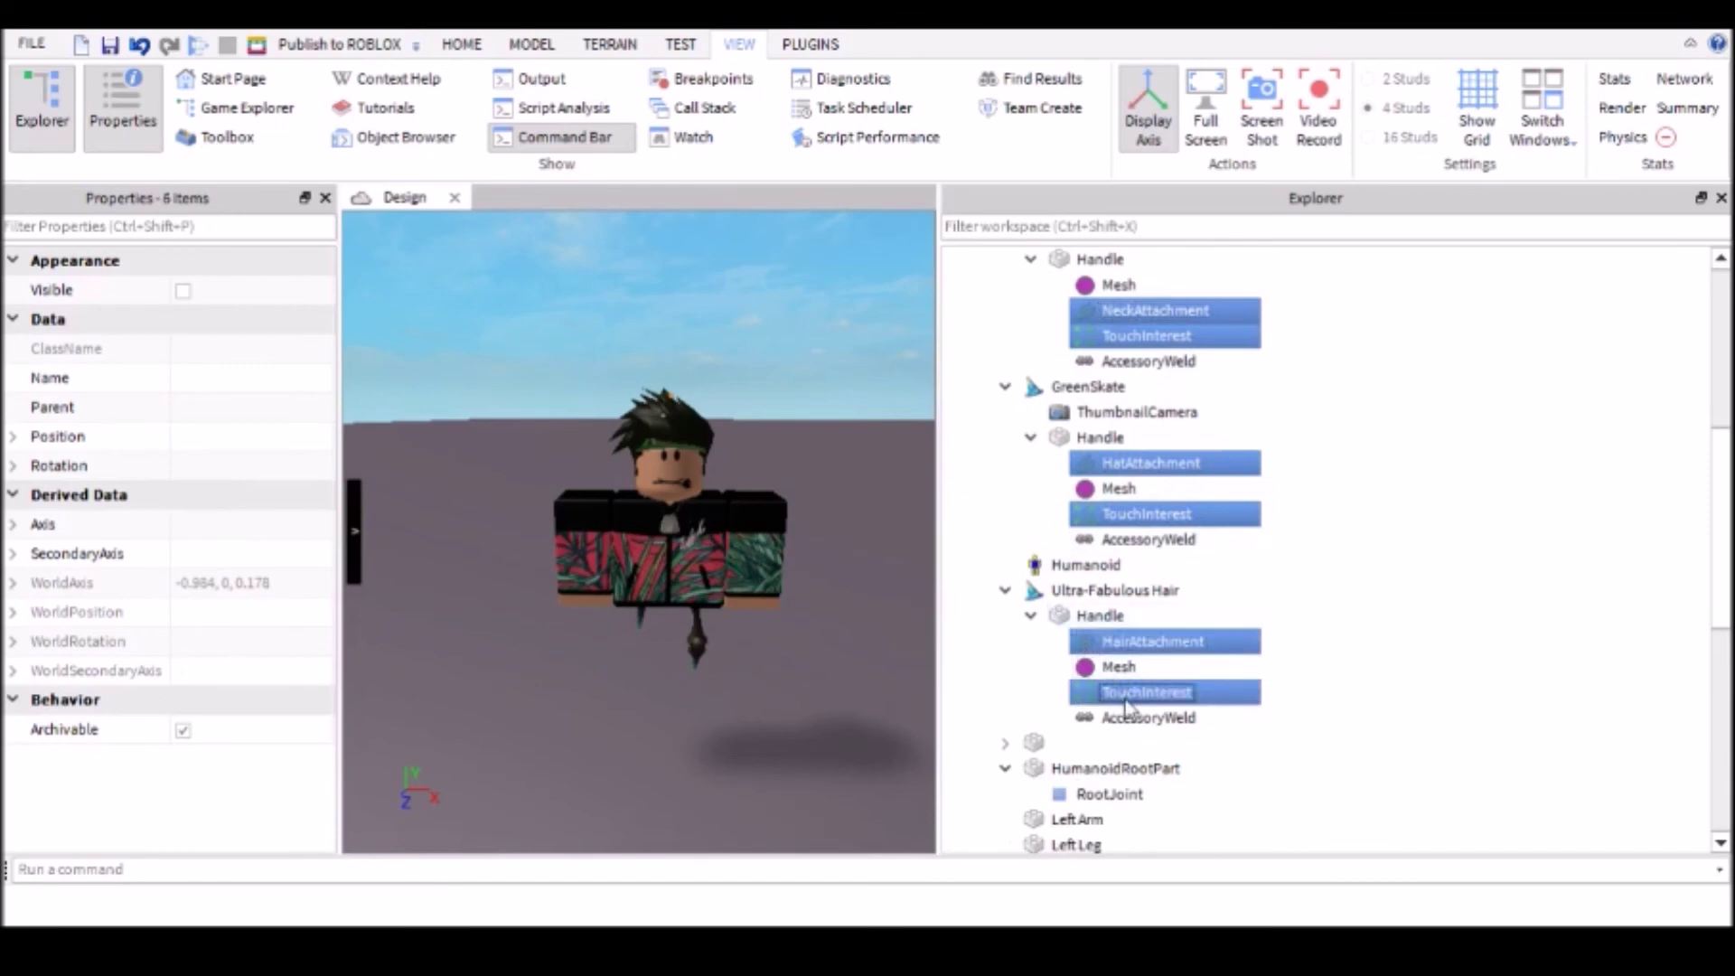
key(Delete)
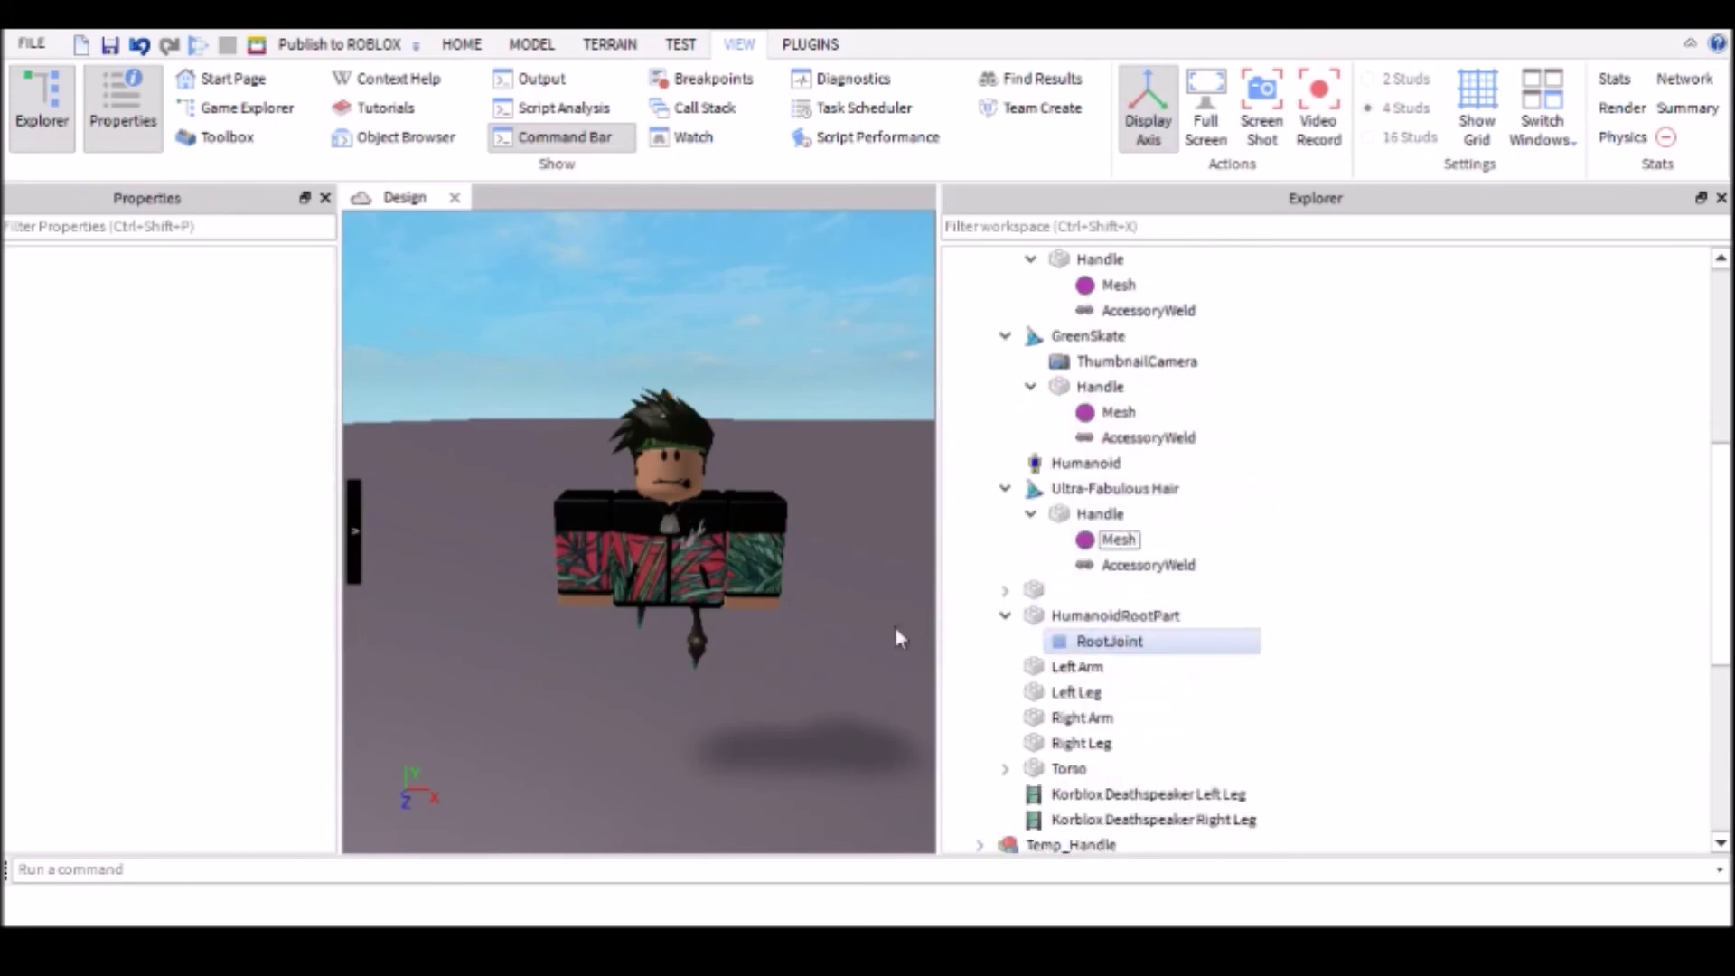
Step: Delete the ThumbnailCamera from both the GreenSkate and DogTags accessories
scroll(1116, 515, up, 2)
click(1117, 515)
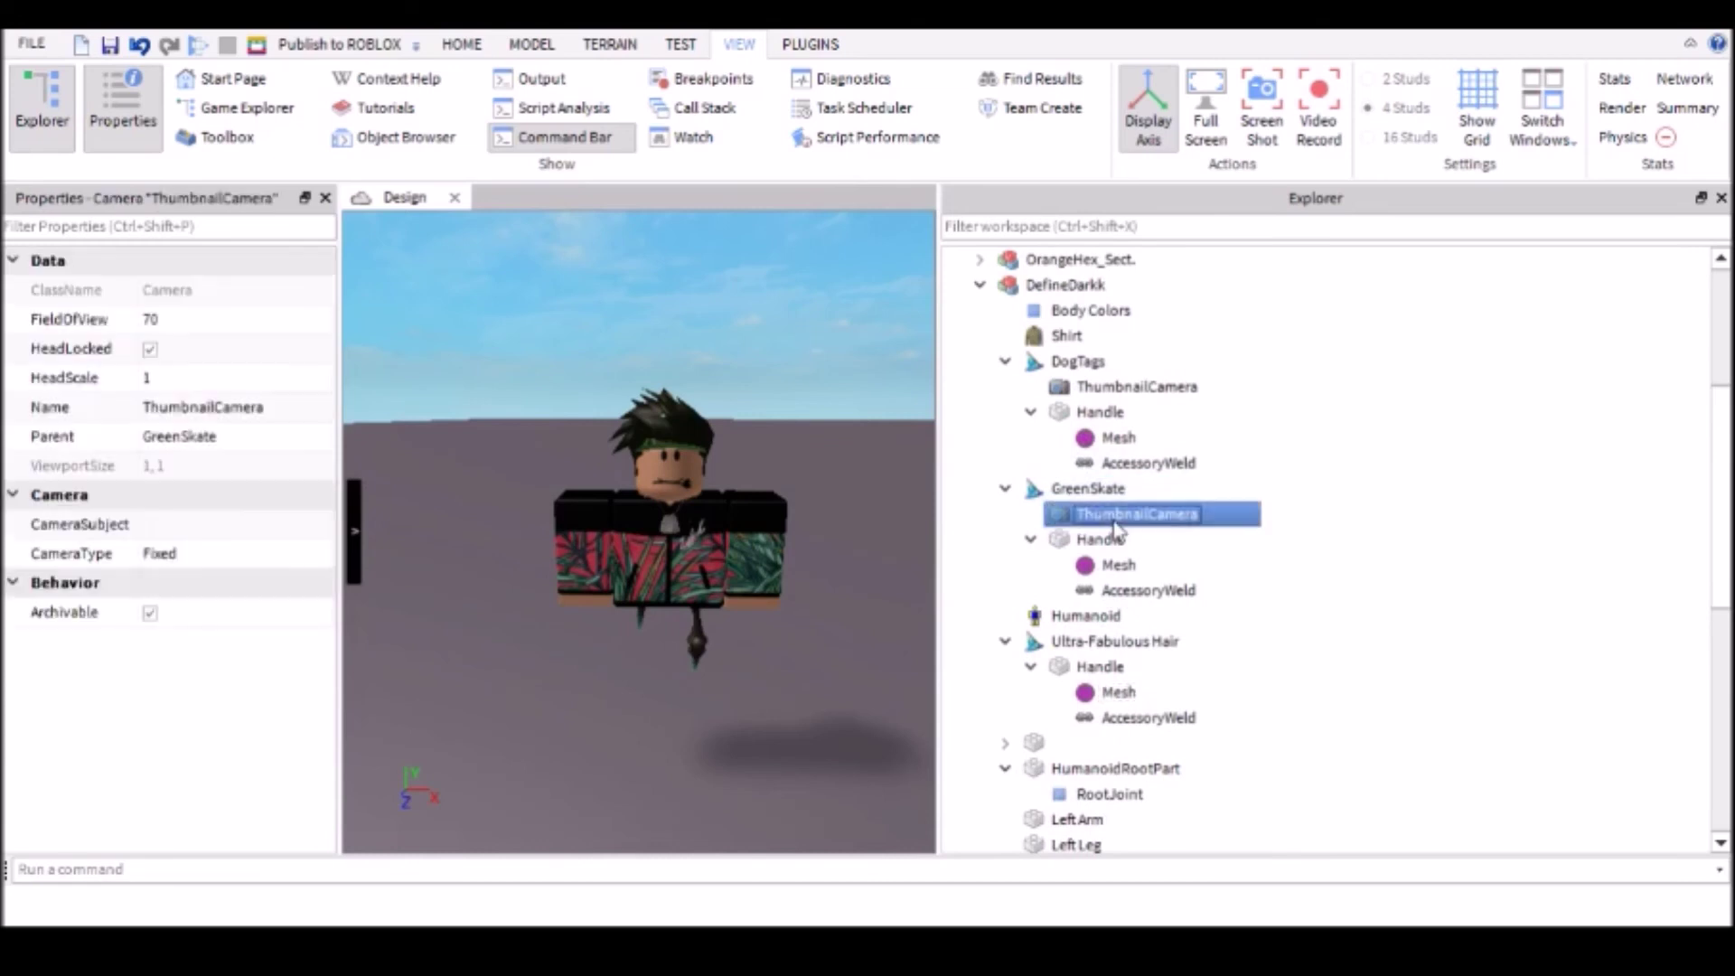
key(Delete)
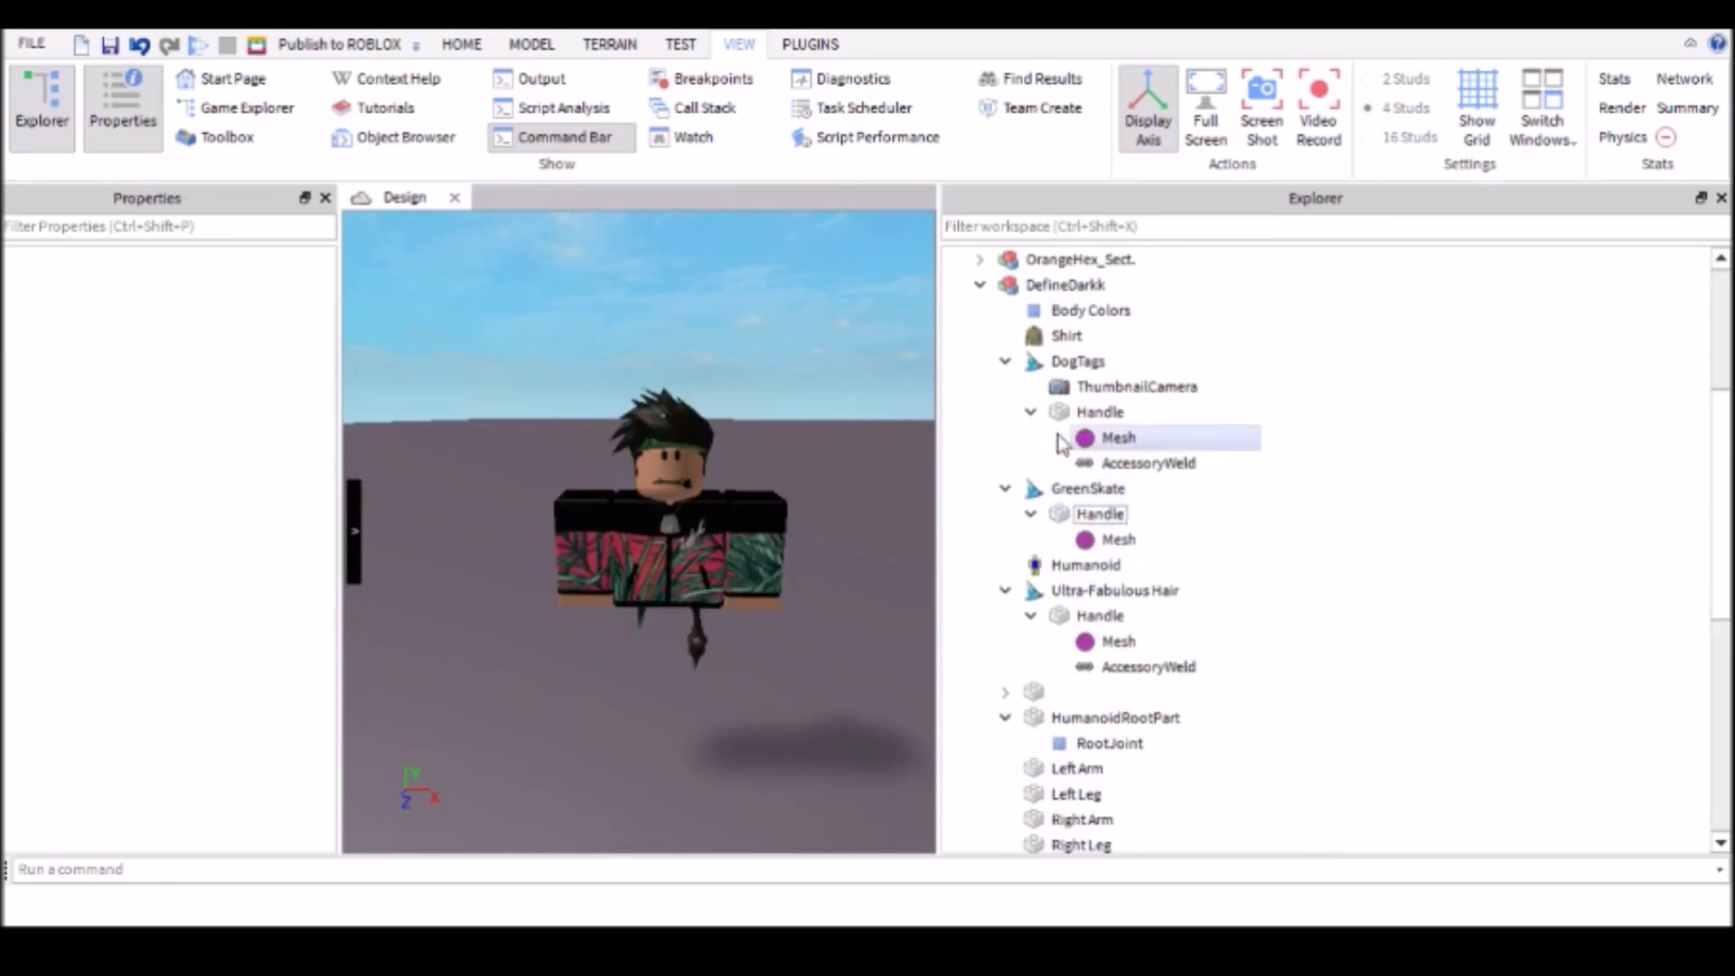
click(1111, 389)
key(Delete)
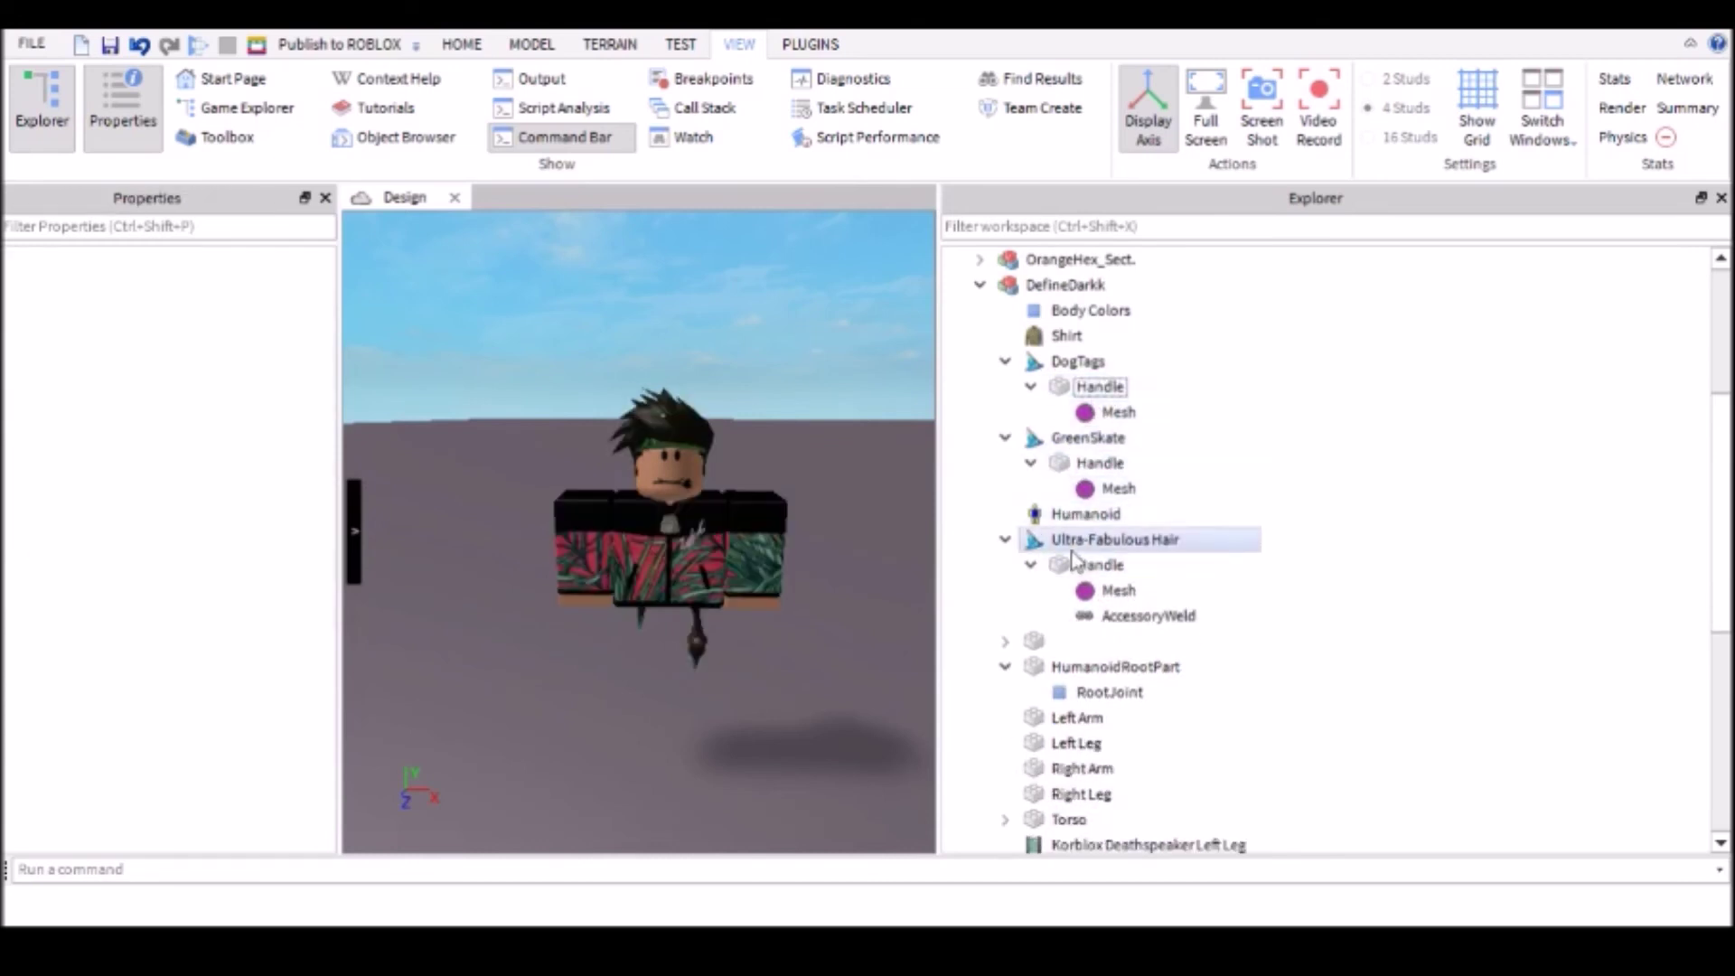
Step: Collapse the accessories and the HumanoidRootPart, and collapse the whole avatar model
click(1005, 539)
click(1004, 438)
click(1003, 341)
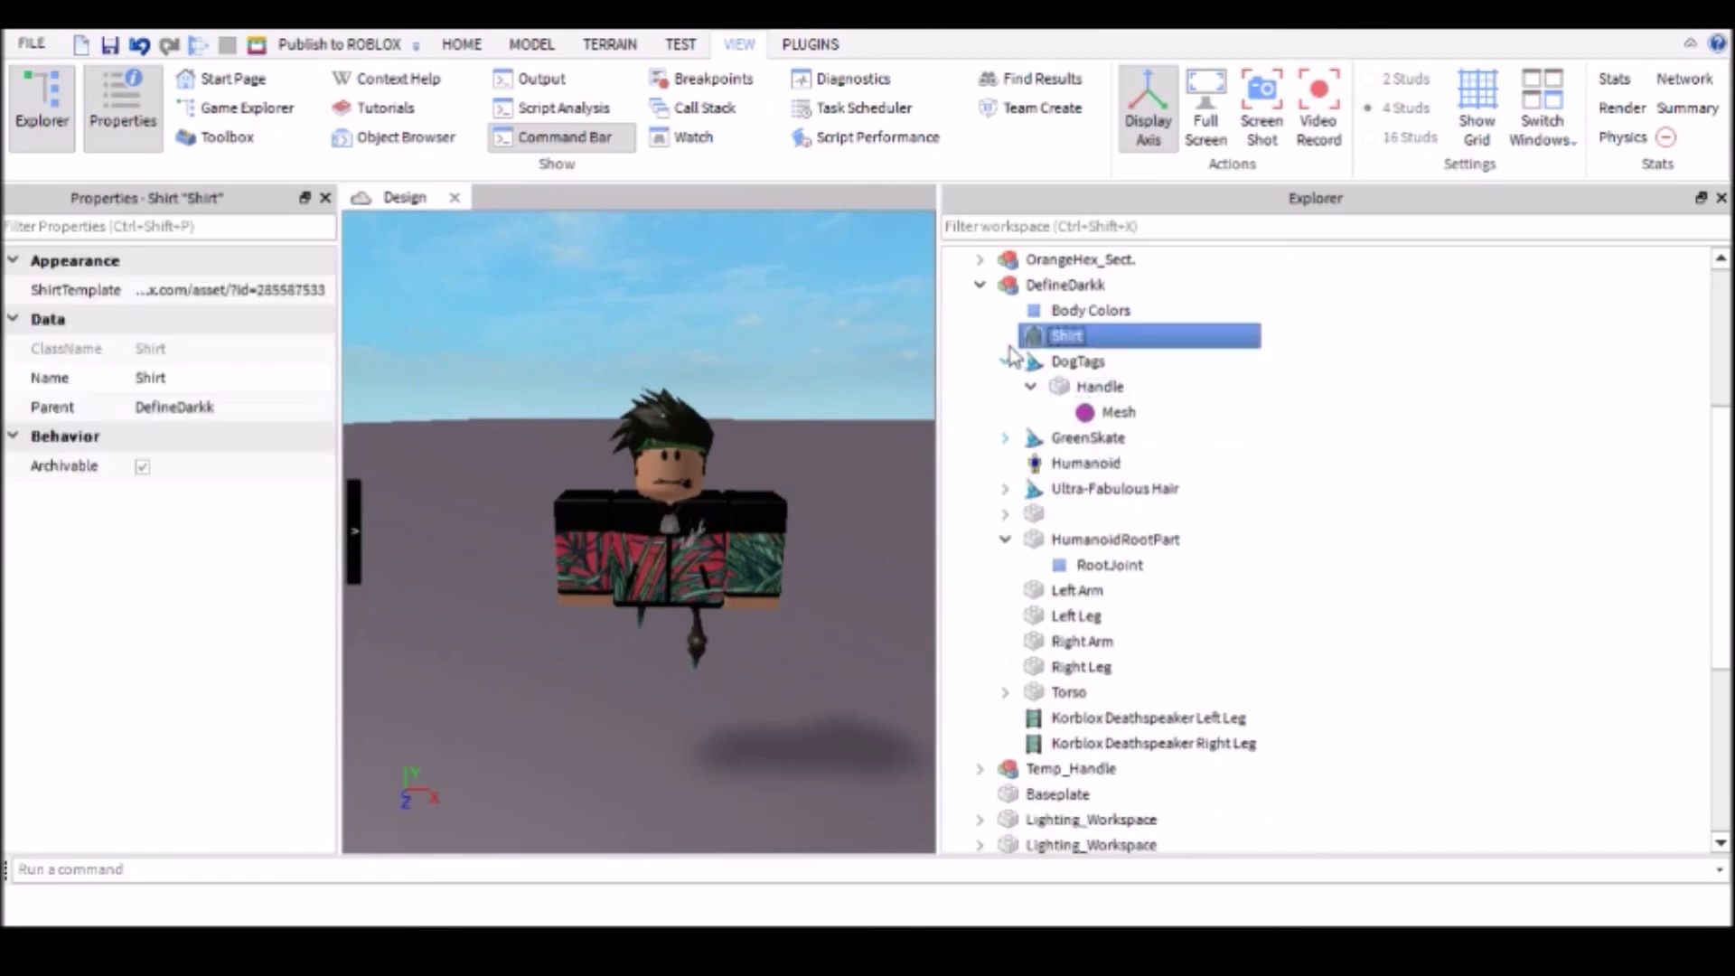
click(1004, 362)
click(1004, 488)
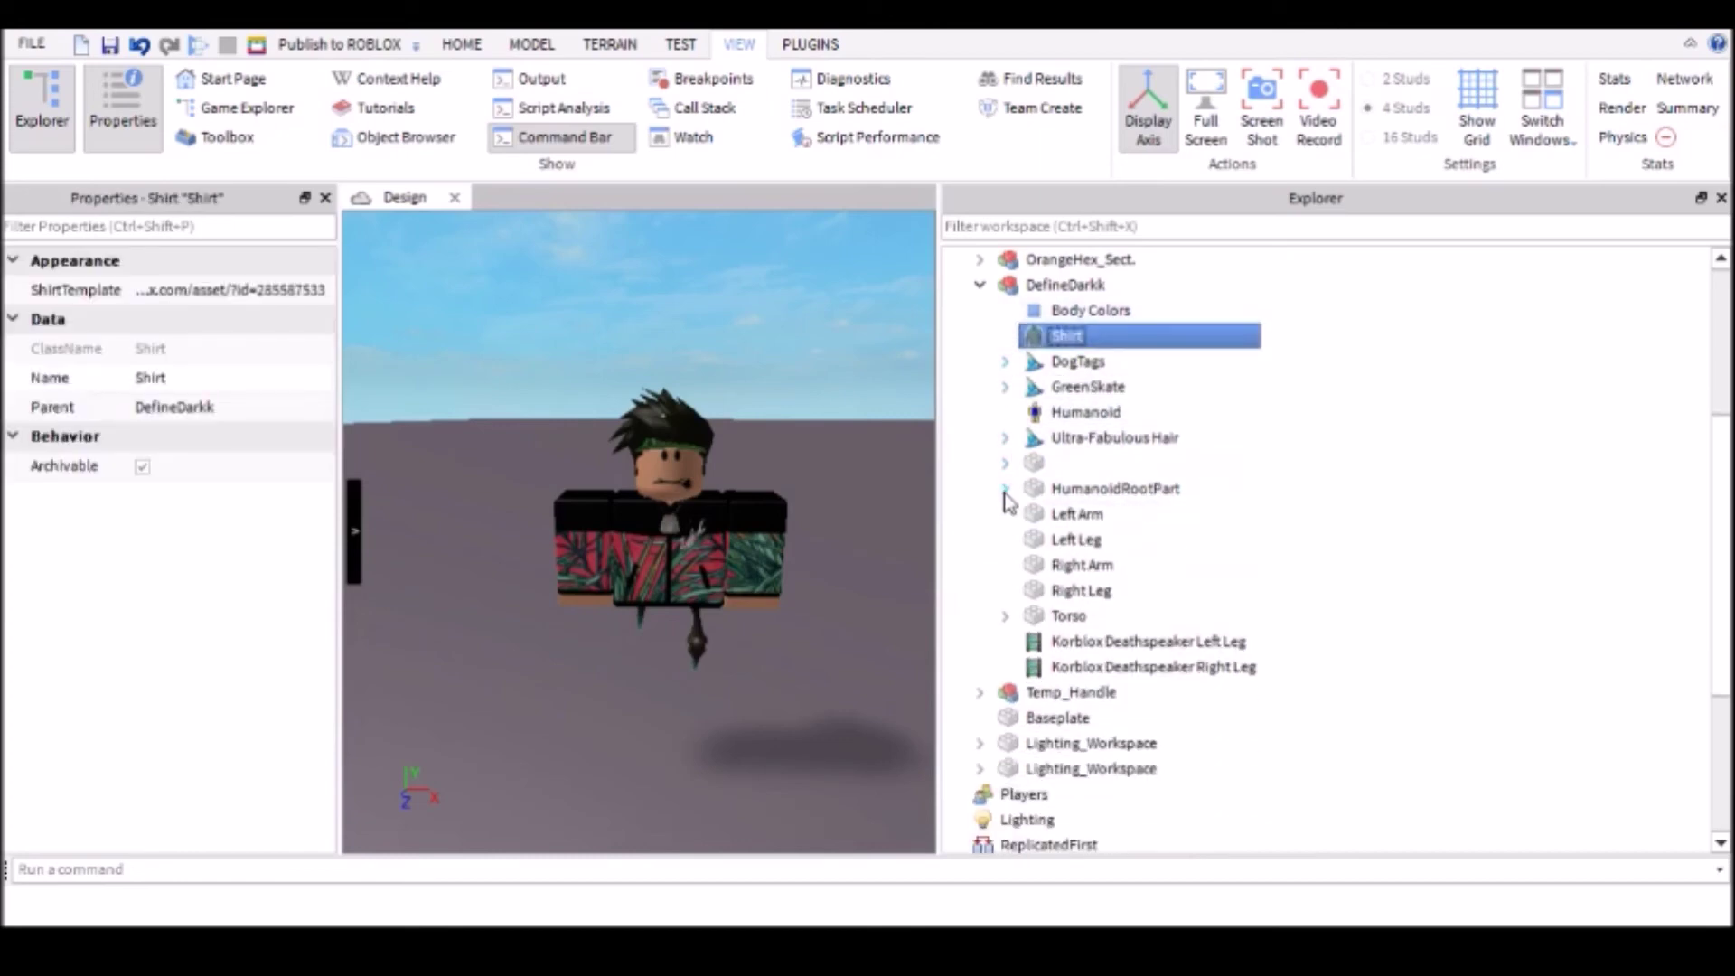
scroll(1026, 637, up, 2)
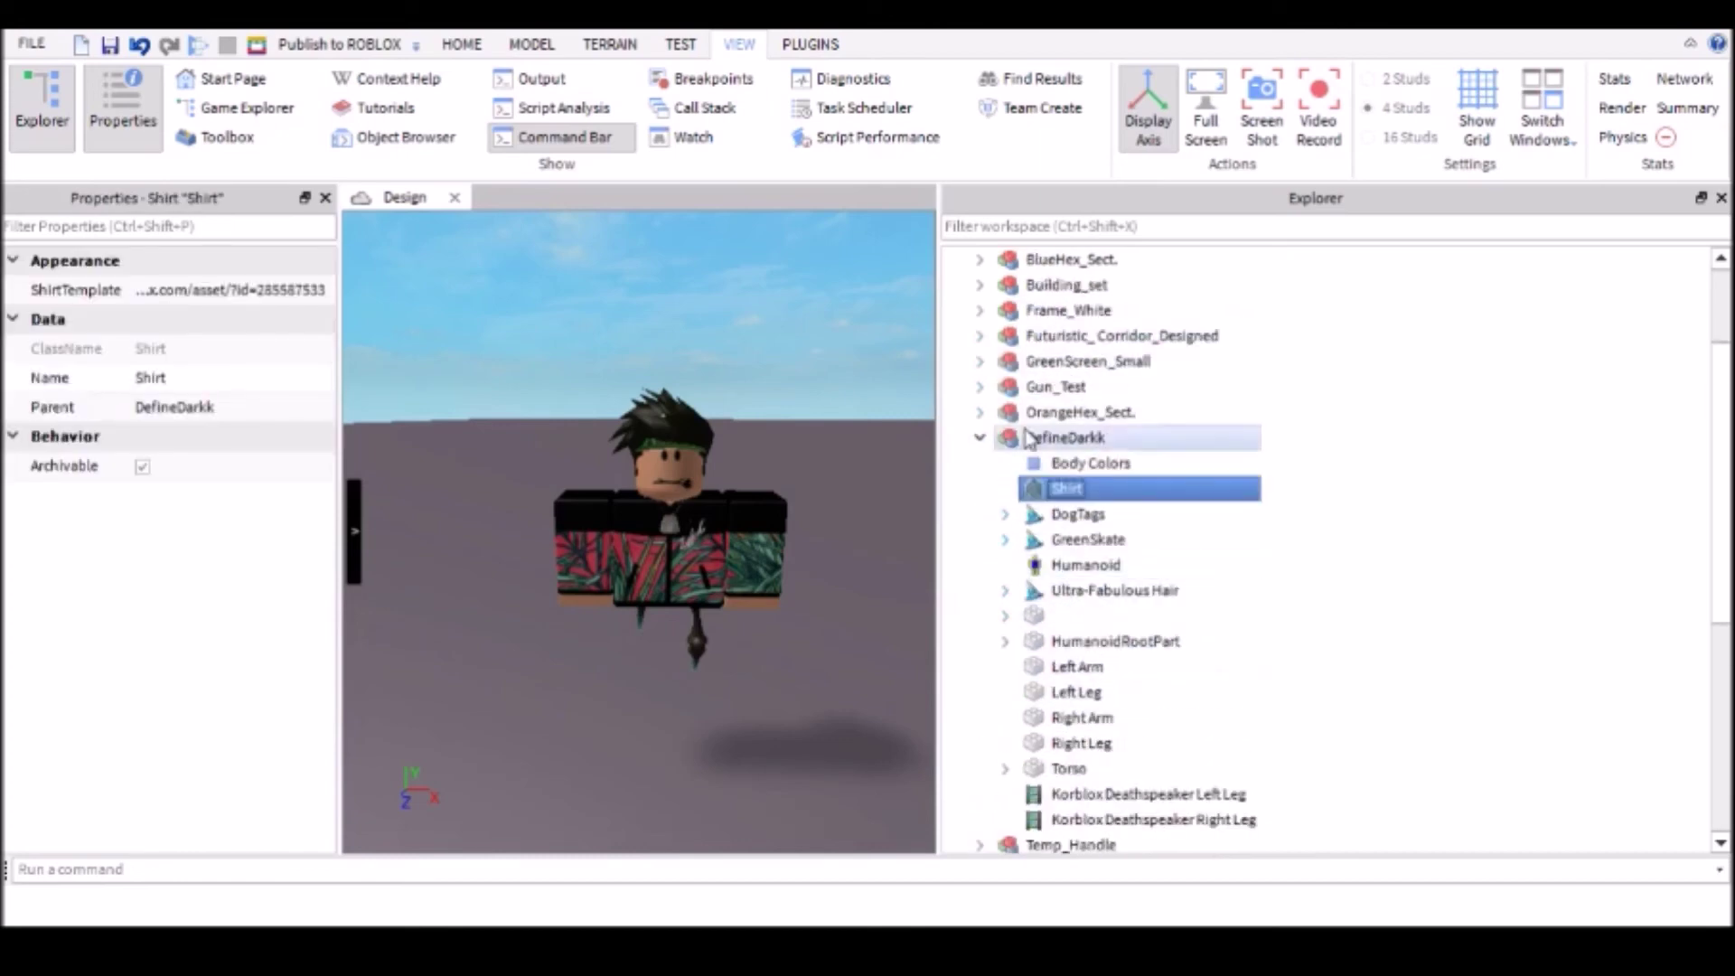
click(978, 439)
scroll(631, 502, down, 5)
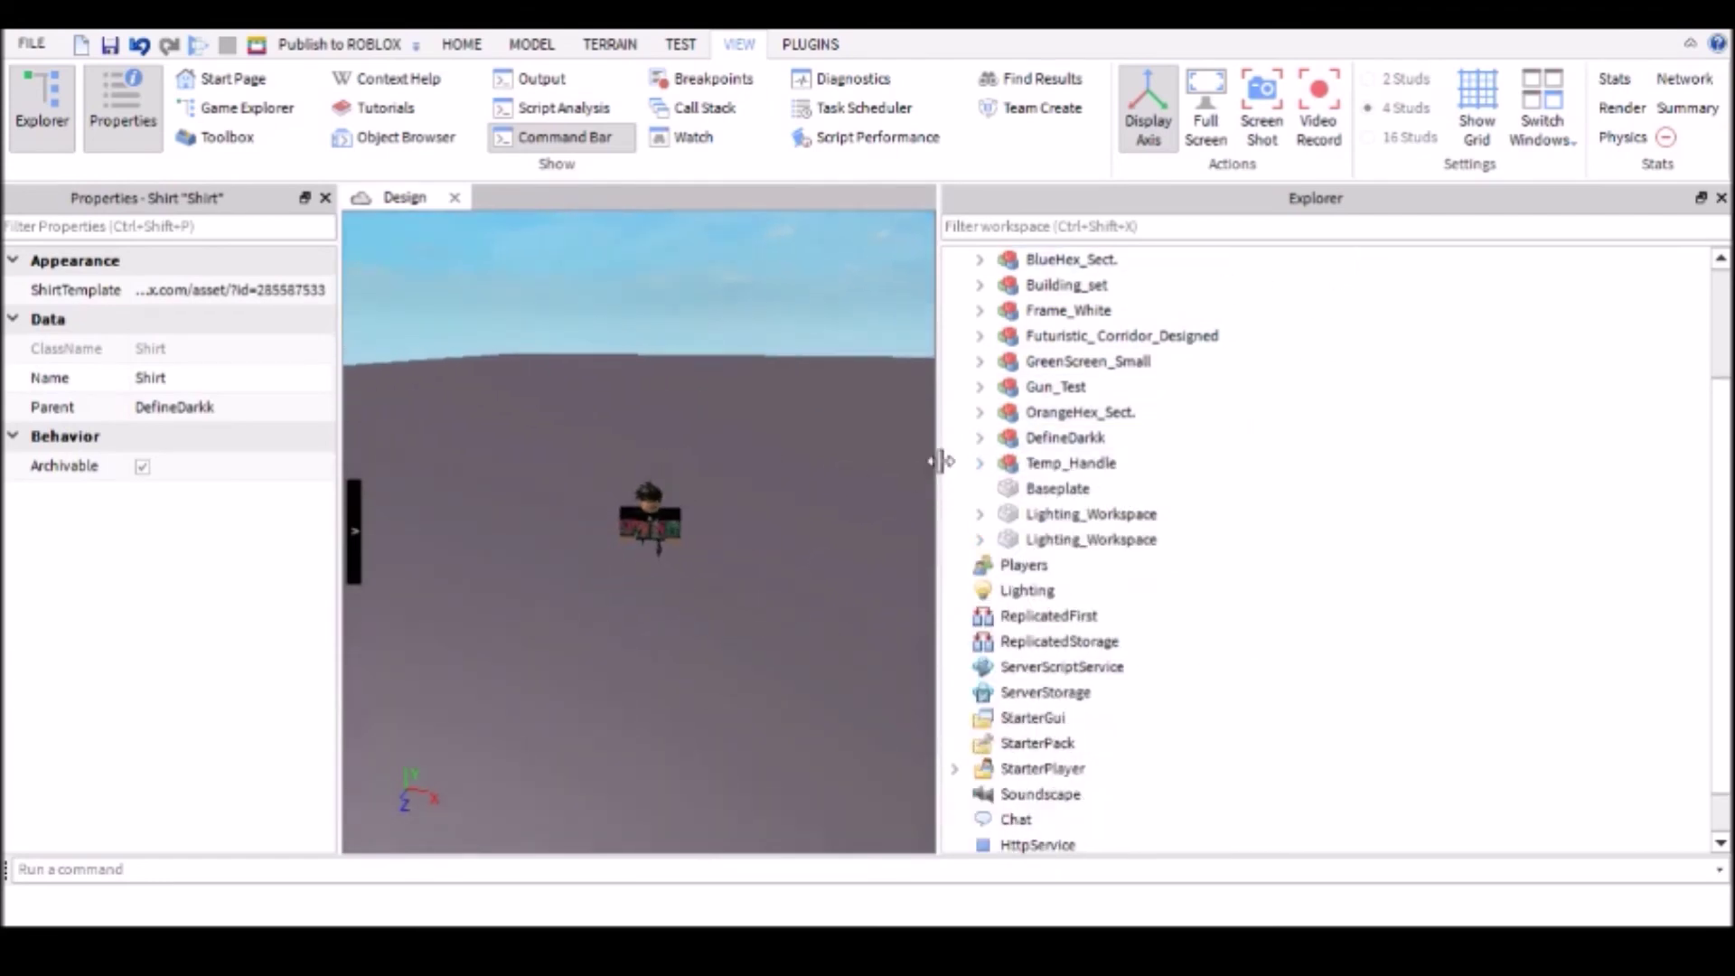
Step: Narrow the Explorer to enlarge the 3D view, clear the selection and examine the avatar up close from the front
drag(940, 462, 1438, 506)
click(974, 491)
scroll(974, 492, up, 3)
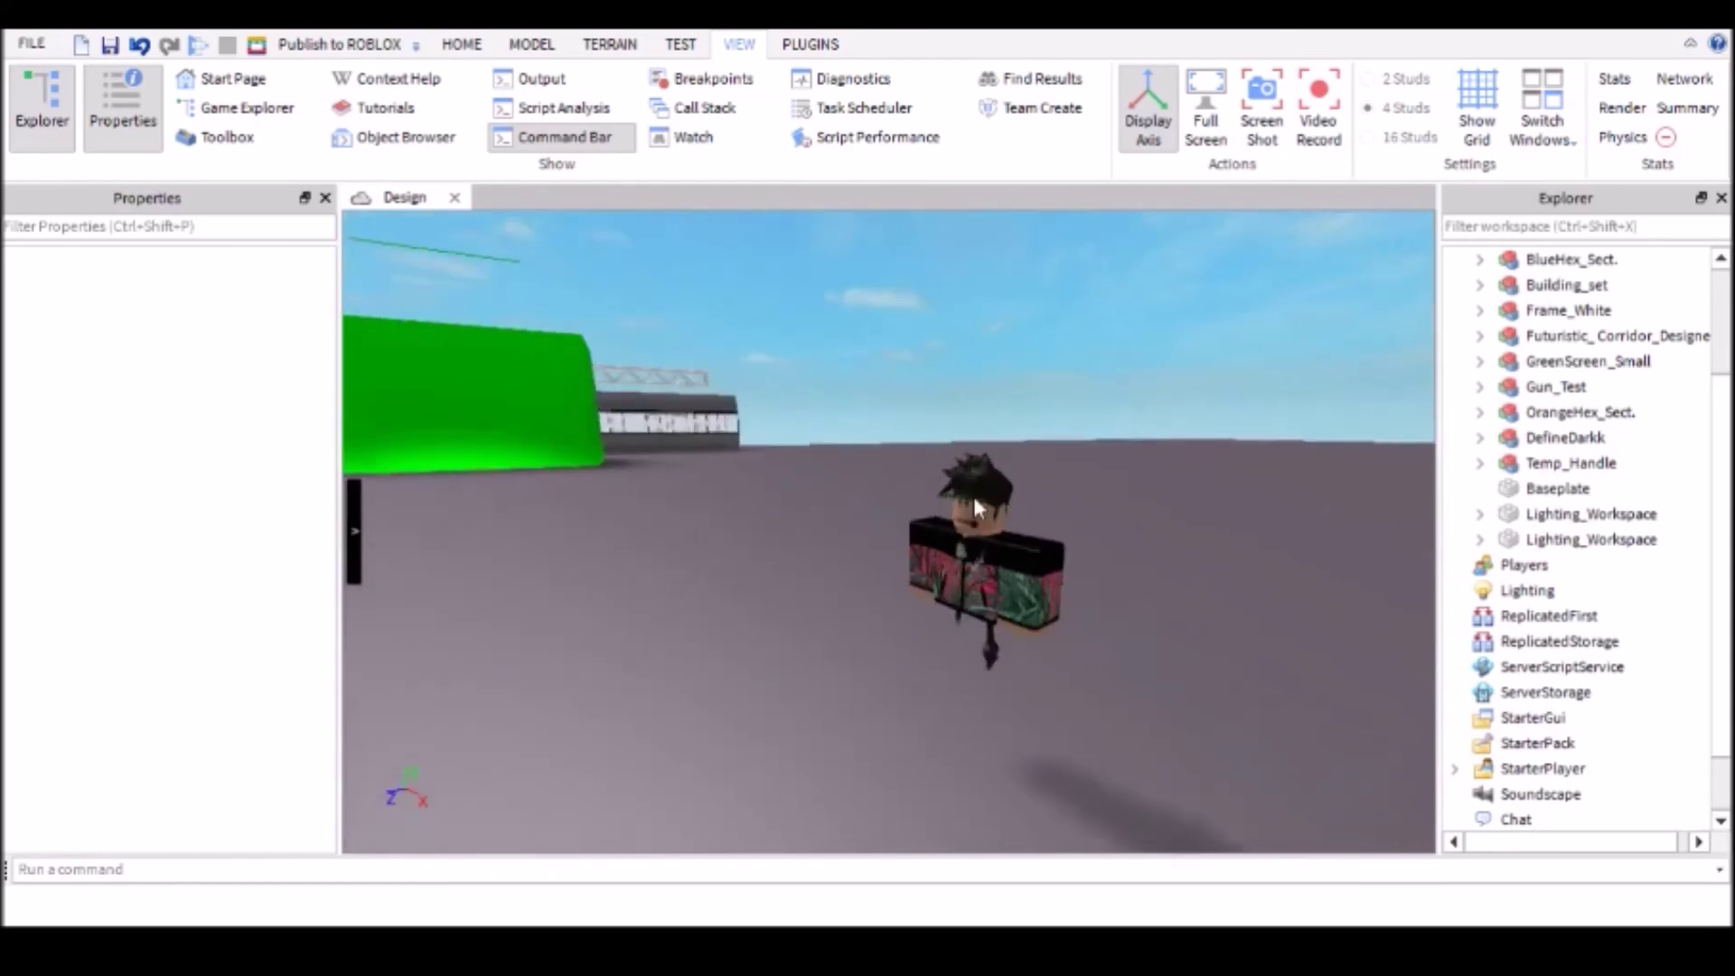
scroll(974, 497, up, 3)
right_drag(974, 497, 972, 491)
scroll(973, 496, down, 5)
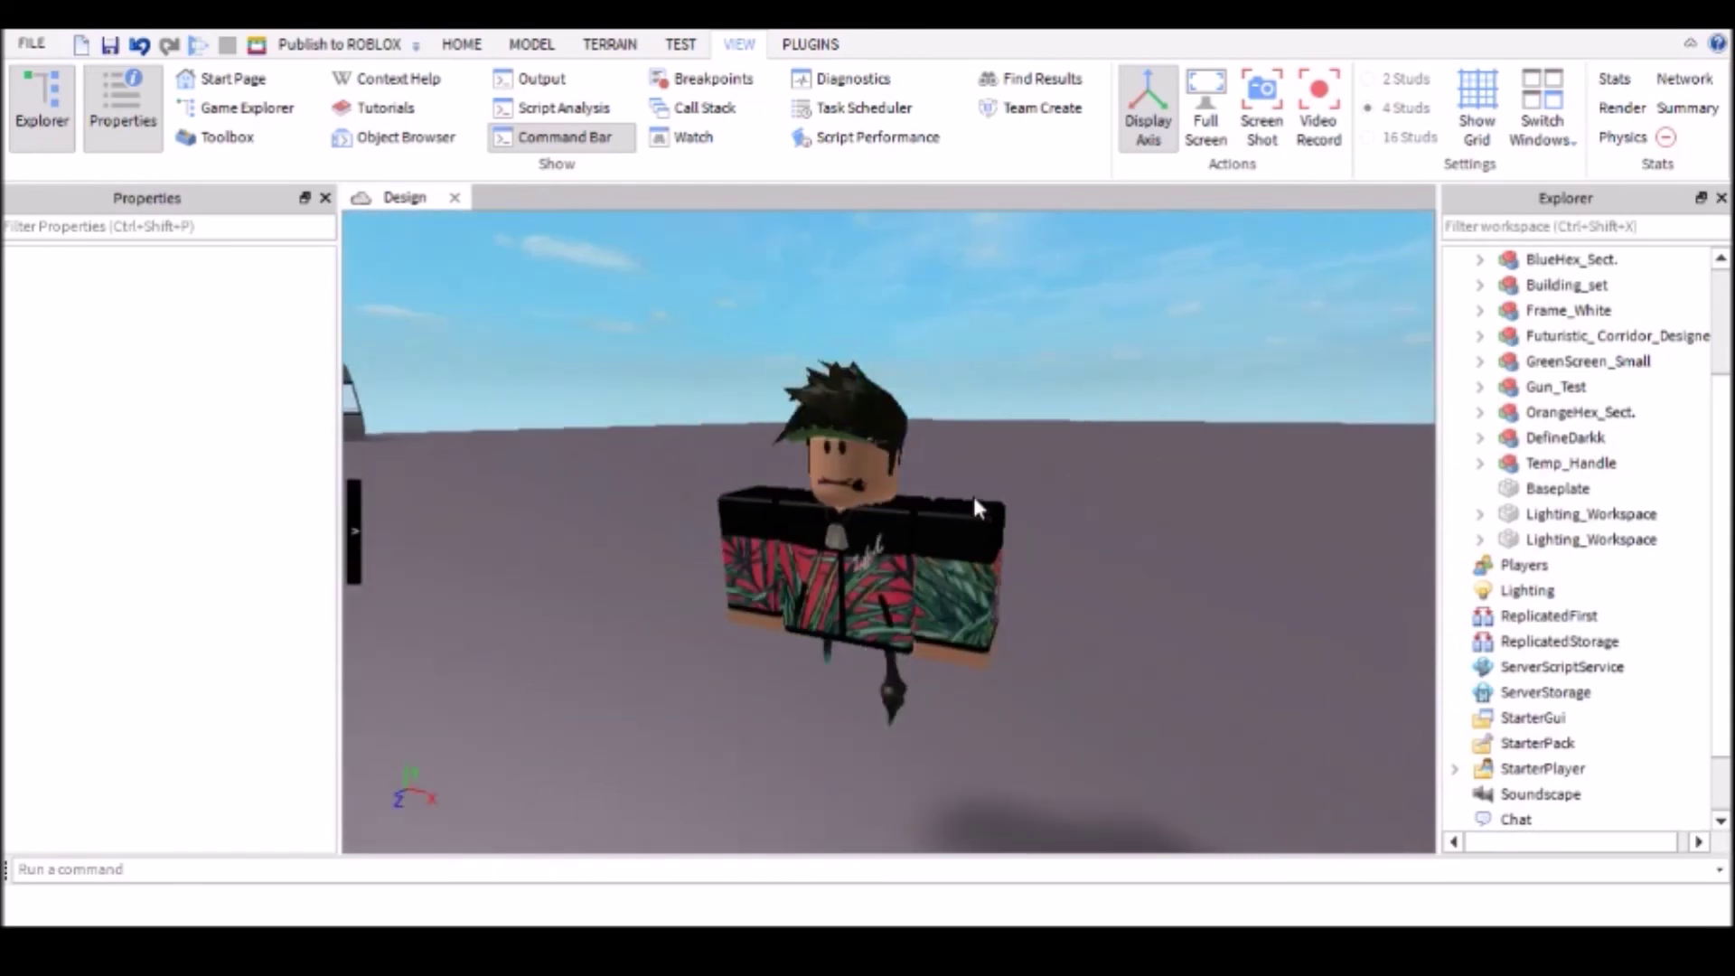
click(462, 45)
right_drag(775, 387, 817, 488)
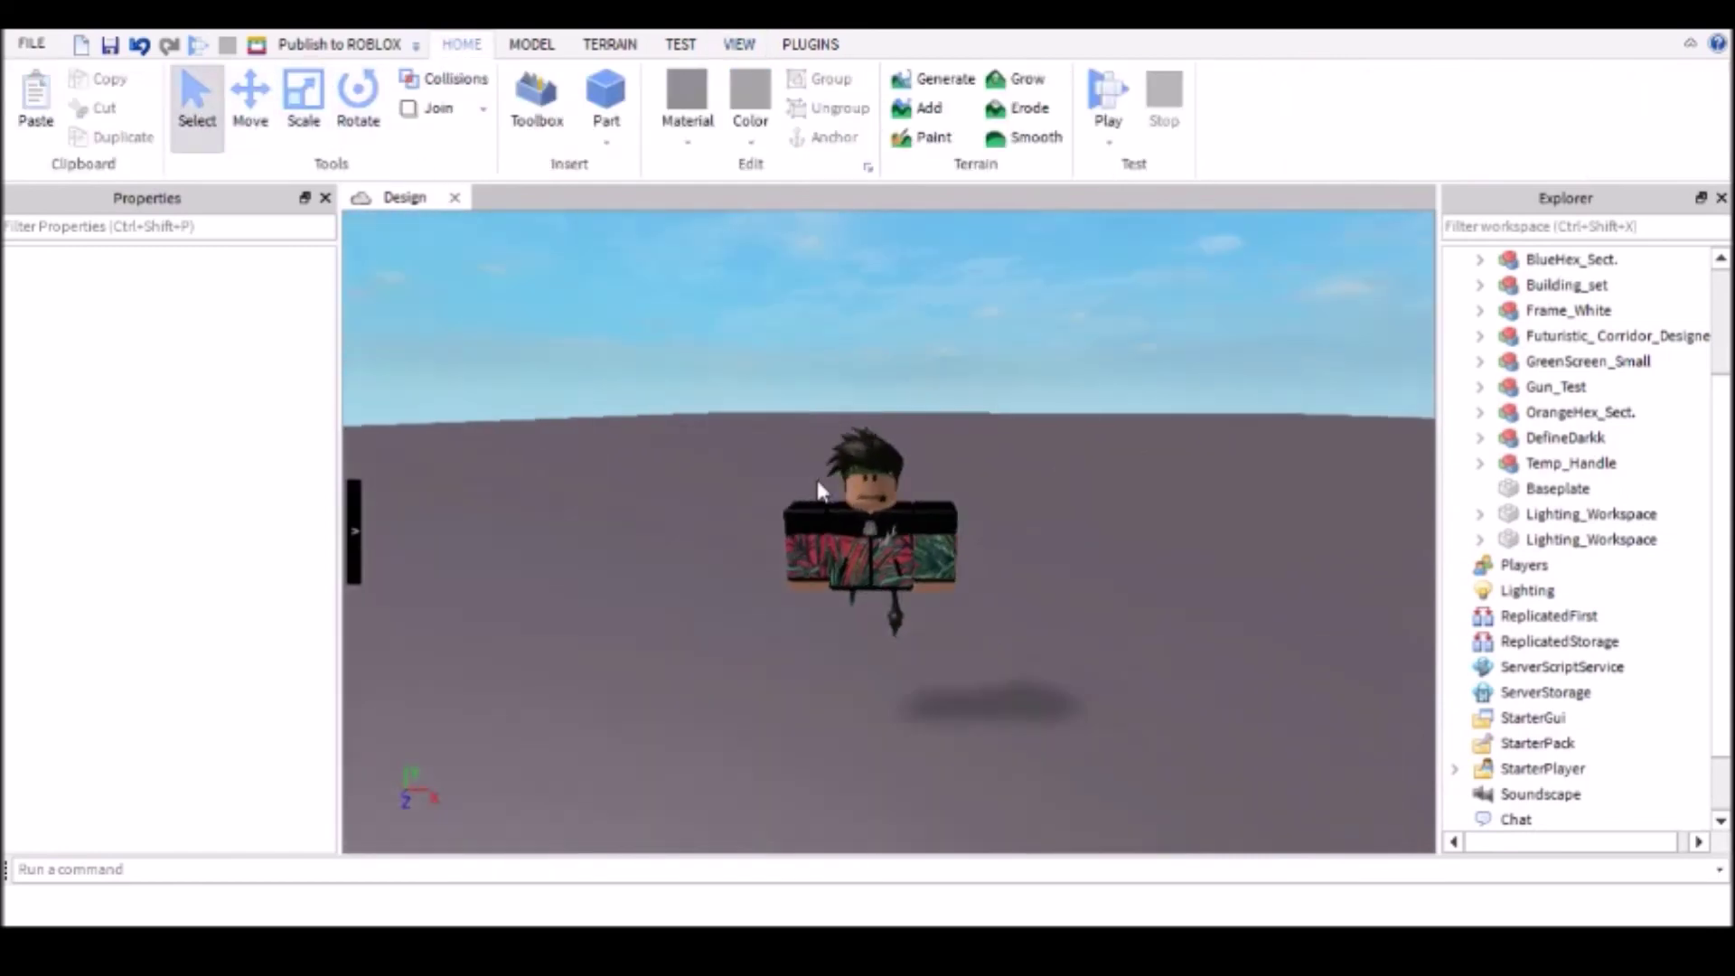
scroll(816, 481, up, 3)
scroll(767, 390, down, 2)
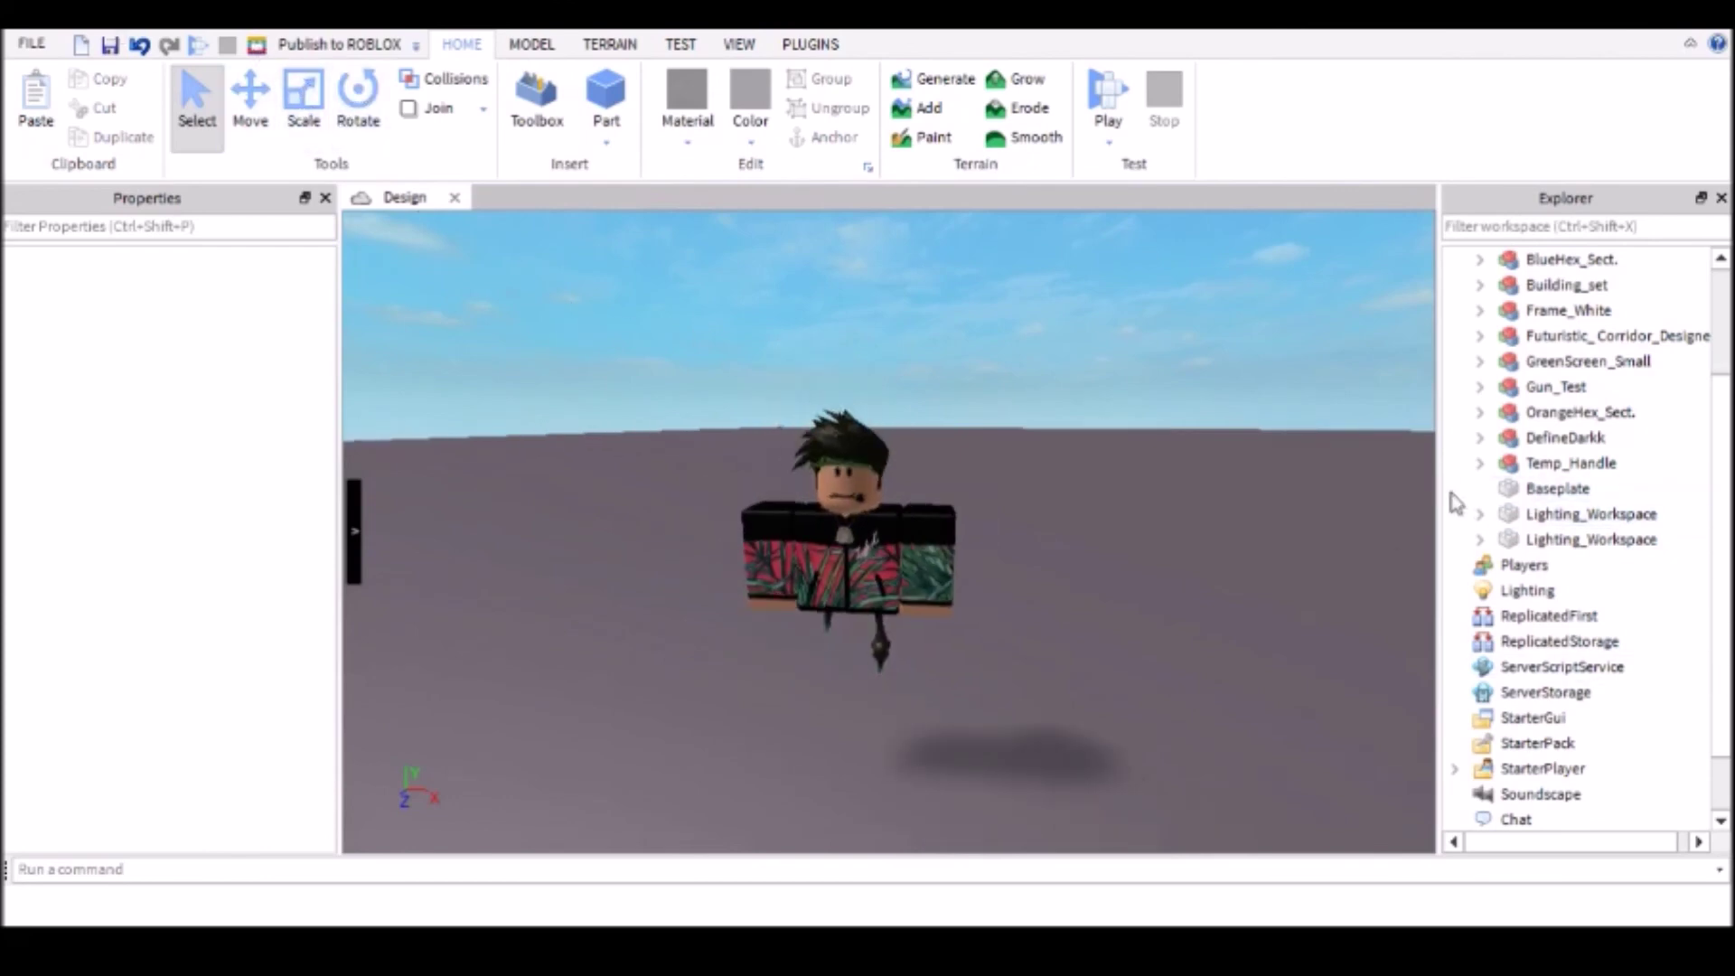
Step: Widen the Explorer enough to read the full names and expand the avatar model to list its body parts
drag(1440, 489, 1321, 479)
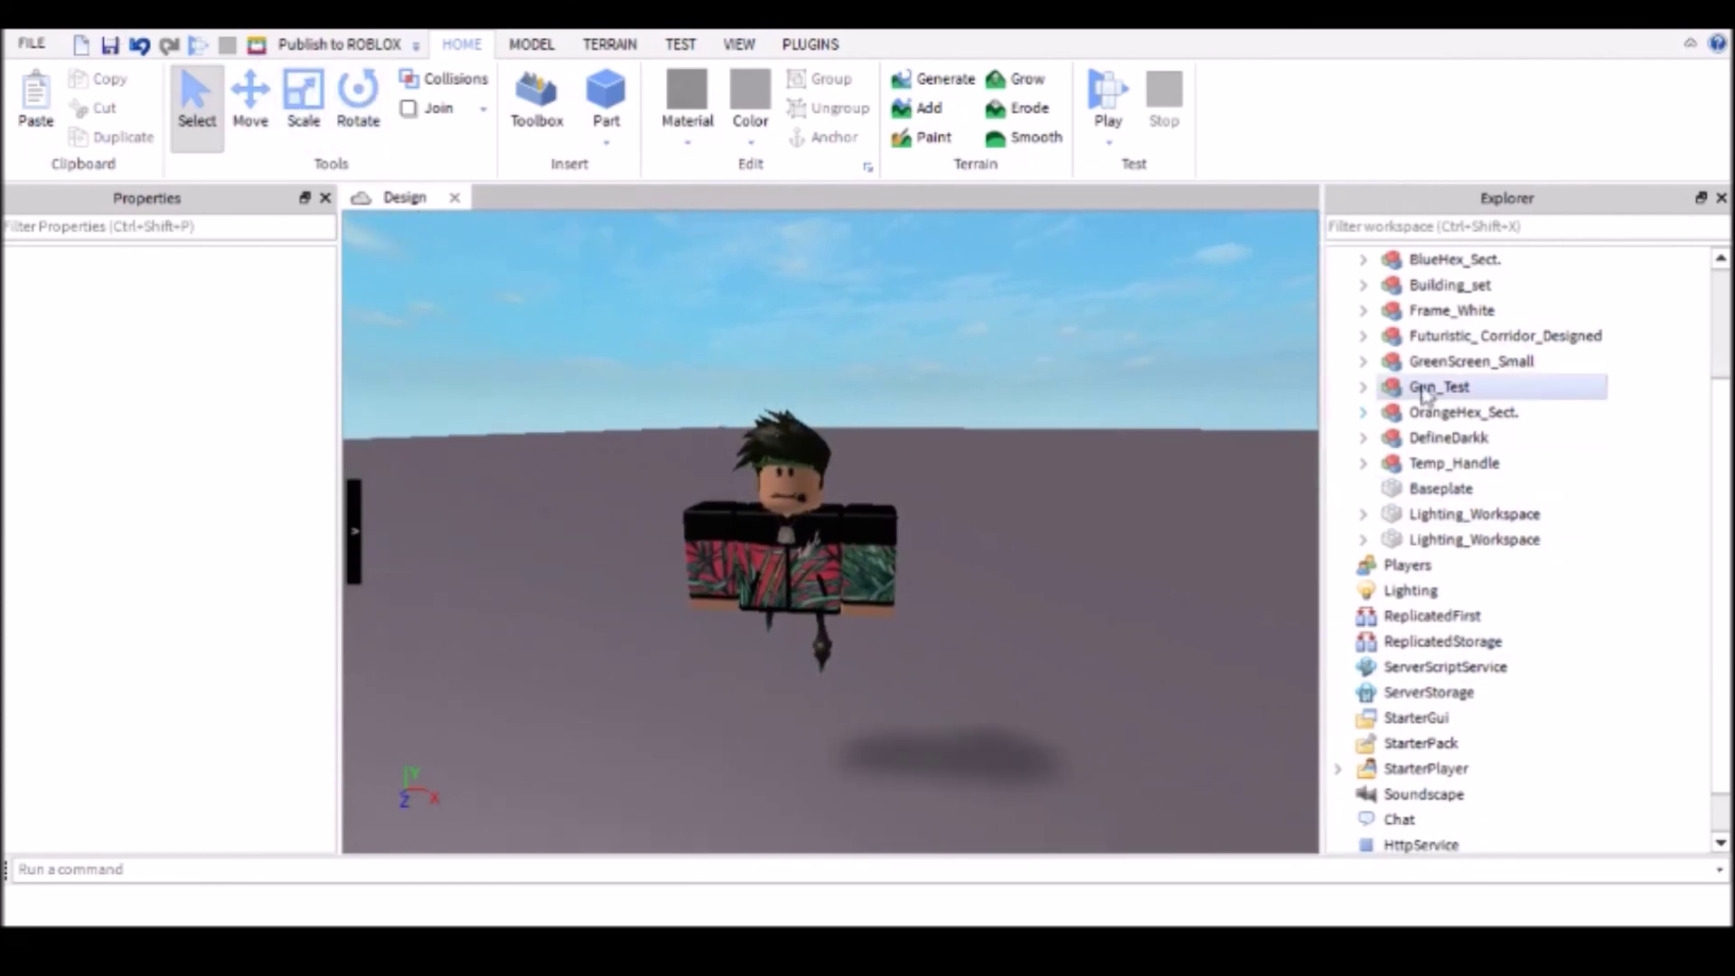
click(1448, 441)
click(1363, 438)
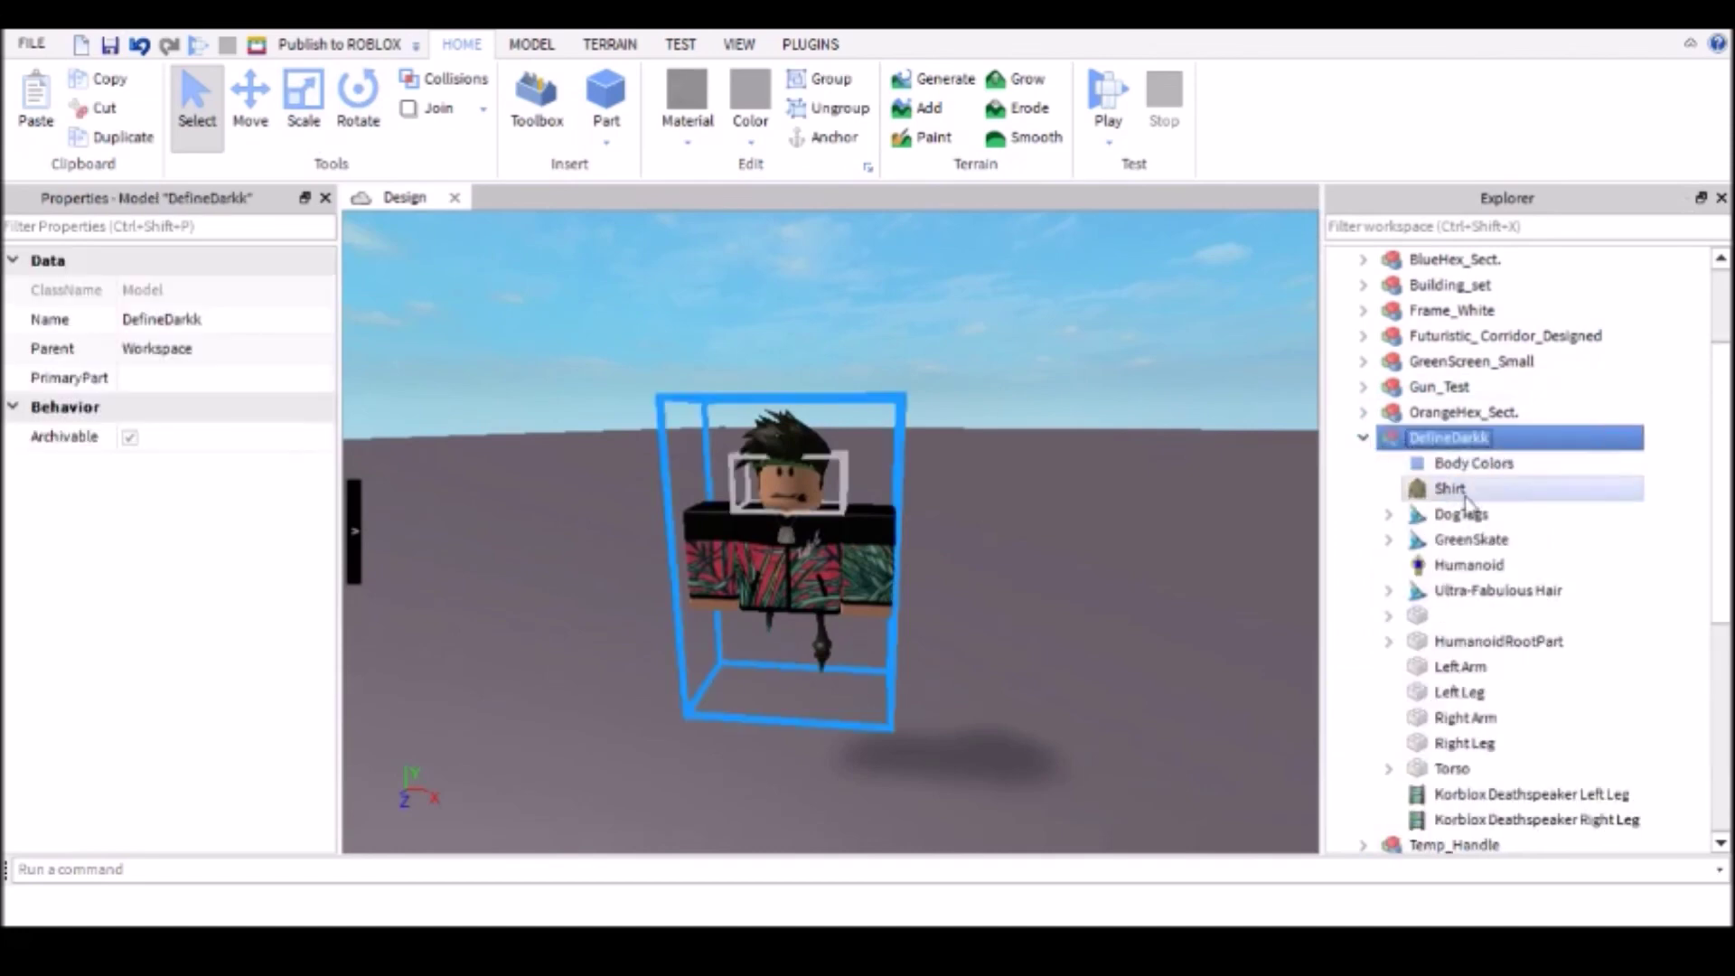
scroll(1463, 506, down, 3)
Step: Rotate the avatar's Right Arm about 45 degrees so that it swings forward from the shoulder
click(1482, 493)
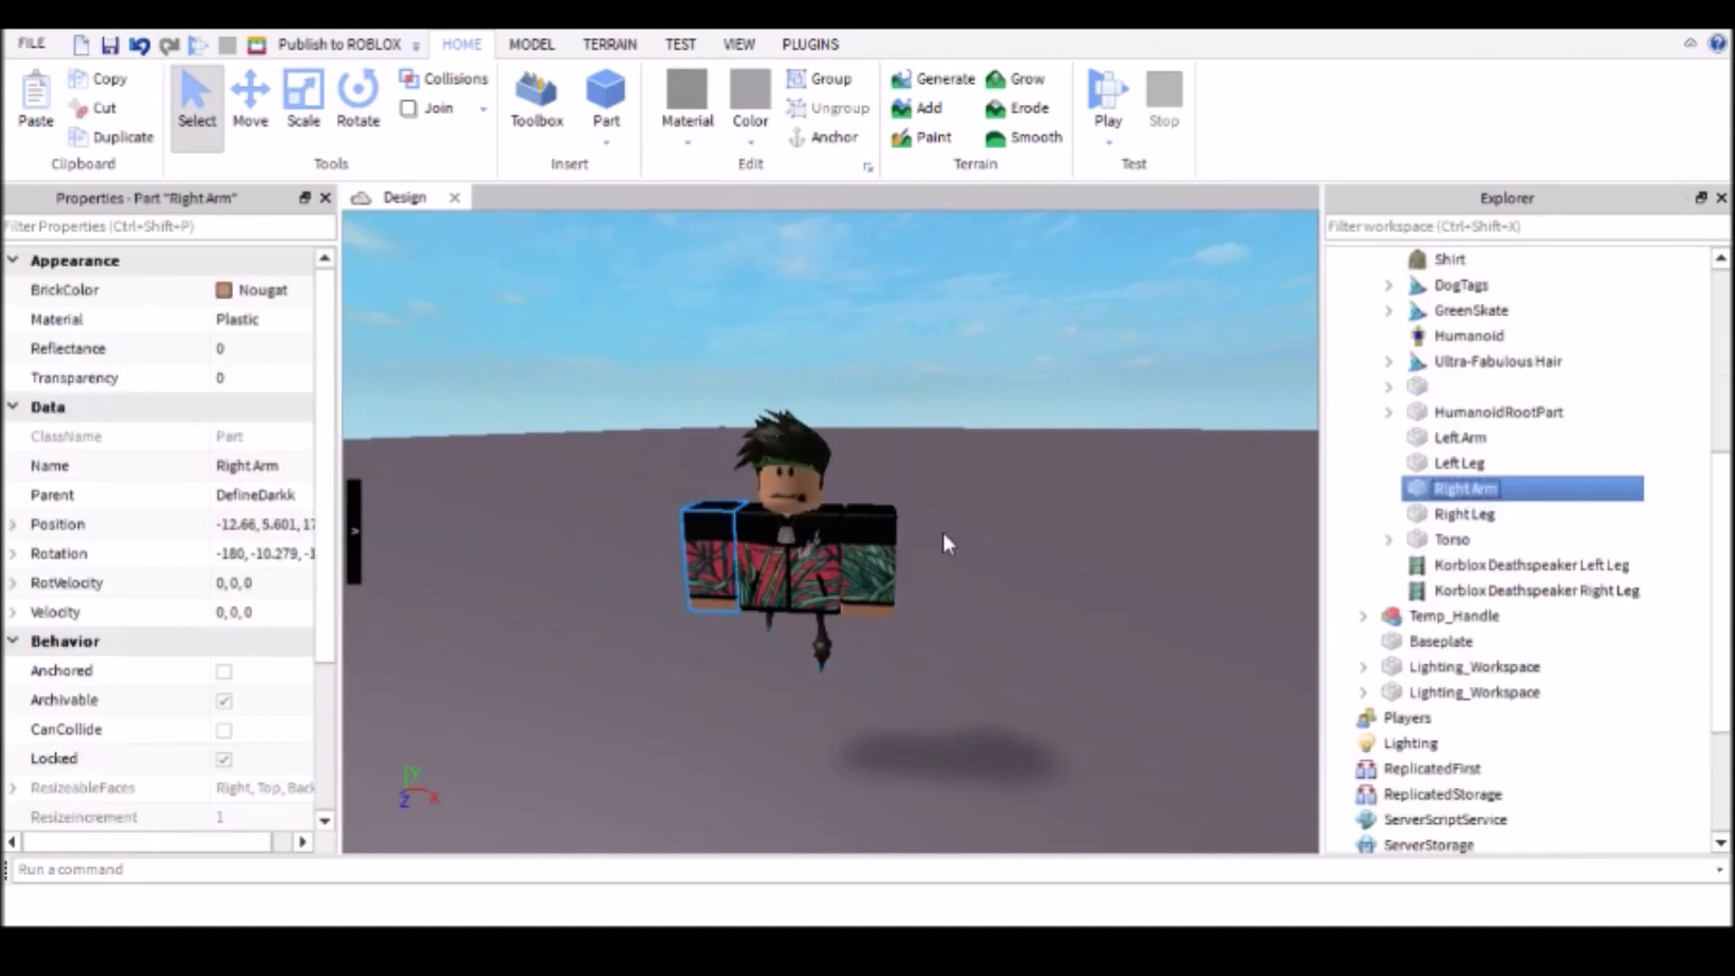
right_drag(942, 533, 940, 542)
key(d)
key(a)
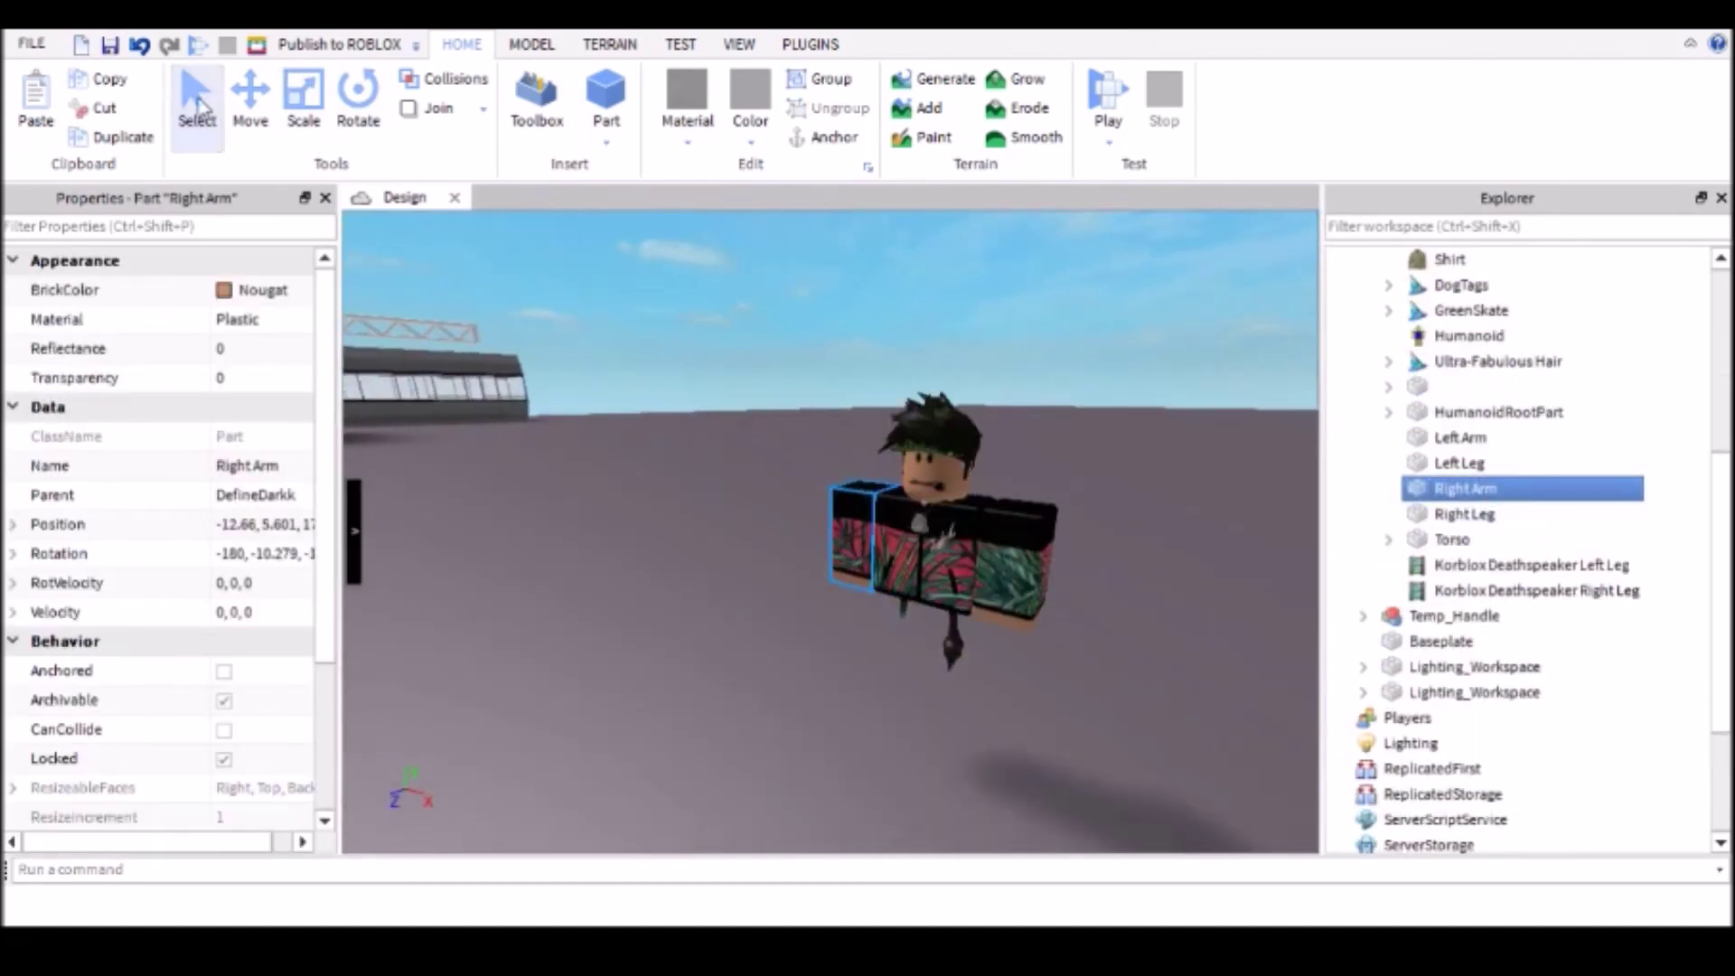
click(359, 125)
drag(749, 575, 779, 409)
Step: Move the rotated Right Arm slightly down and forward to line up with the shoulder, and deselect it
click(250, 100)
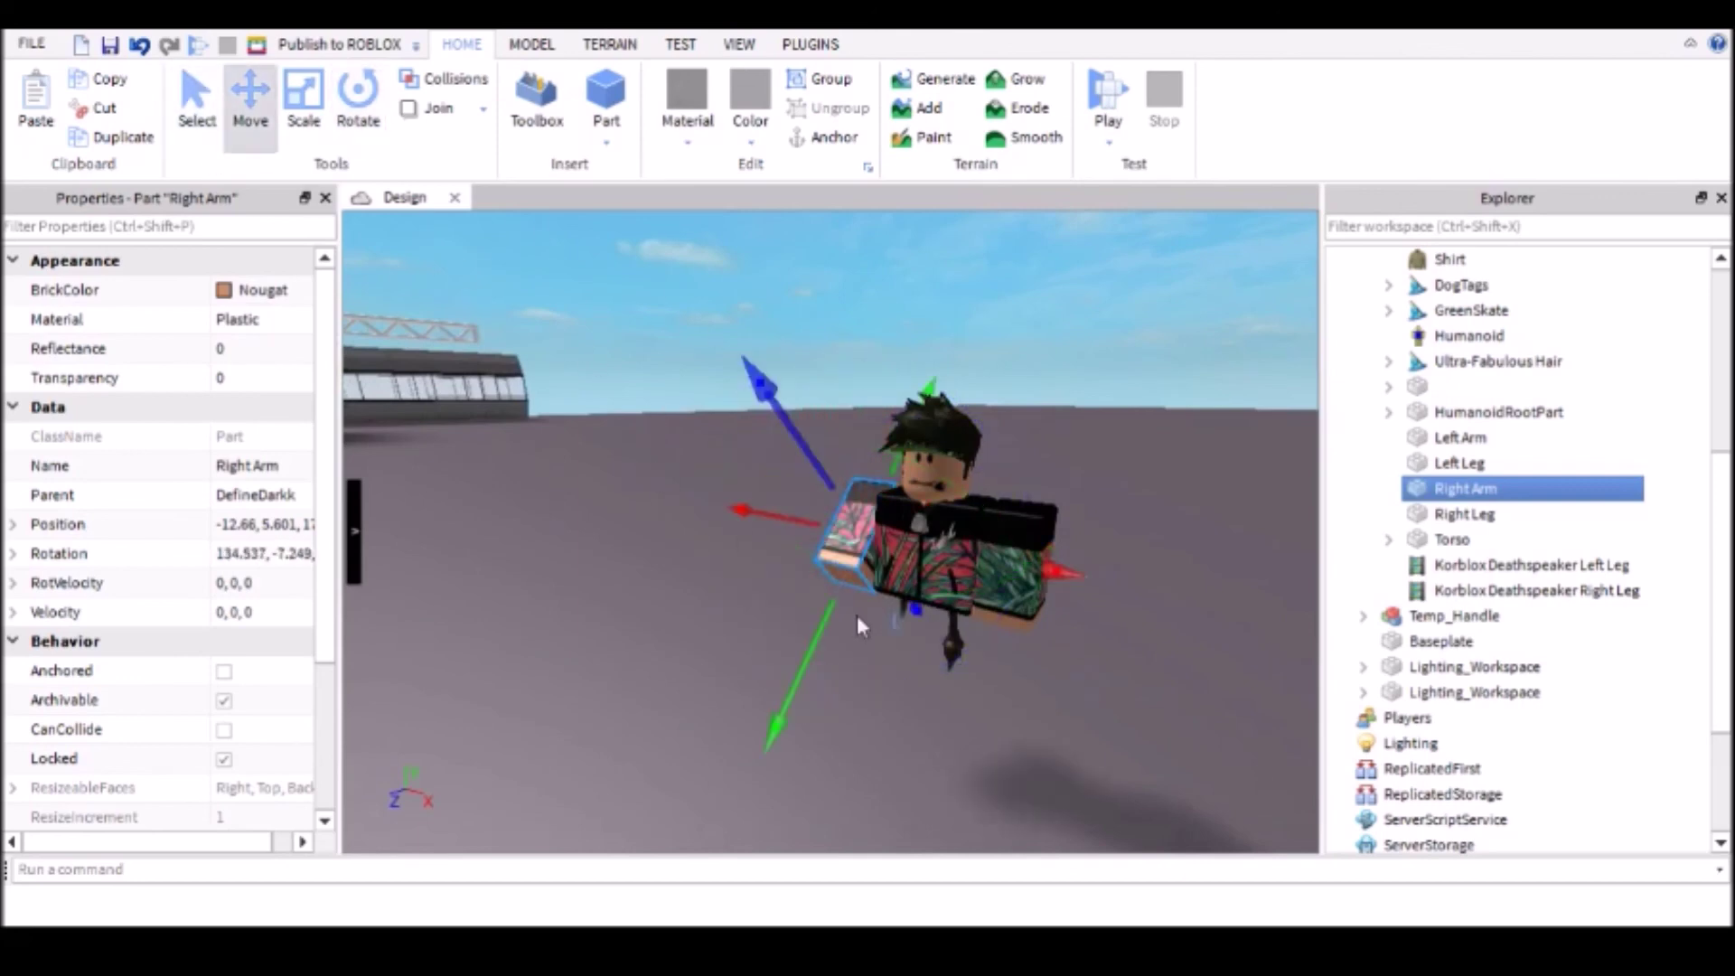
drag(798, 620, 779, 618)
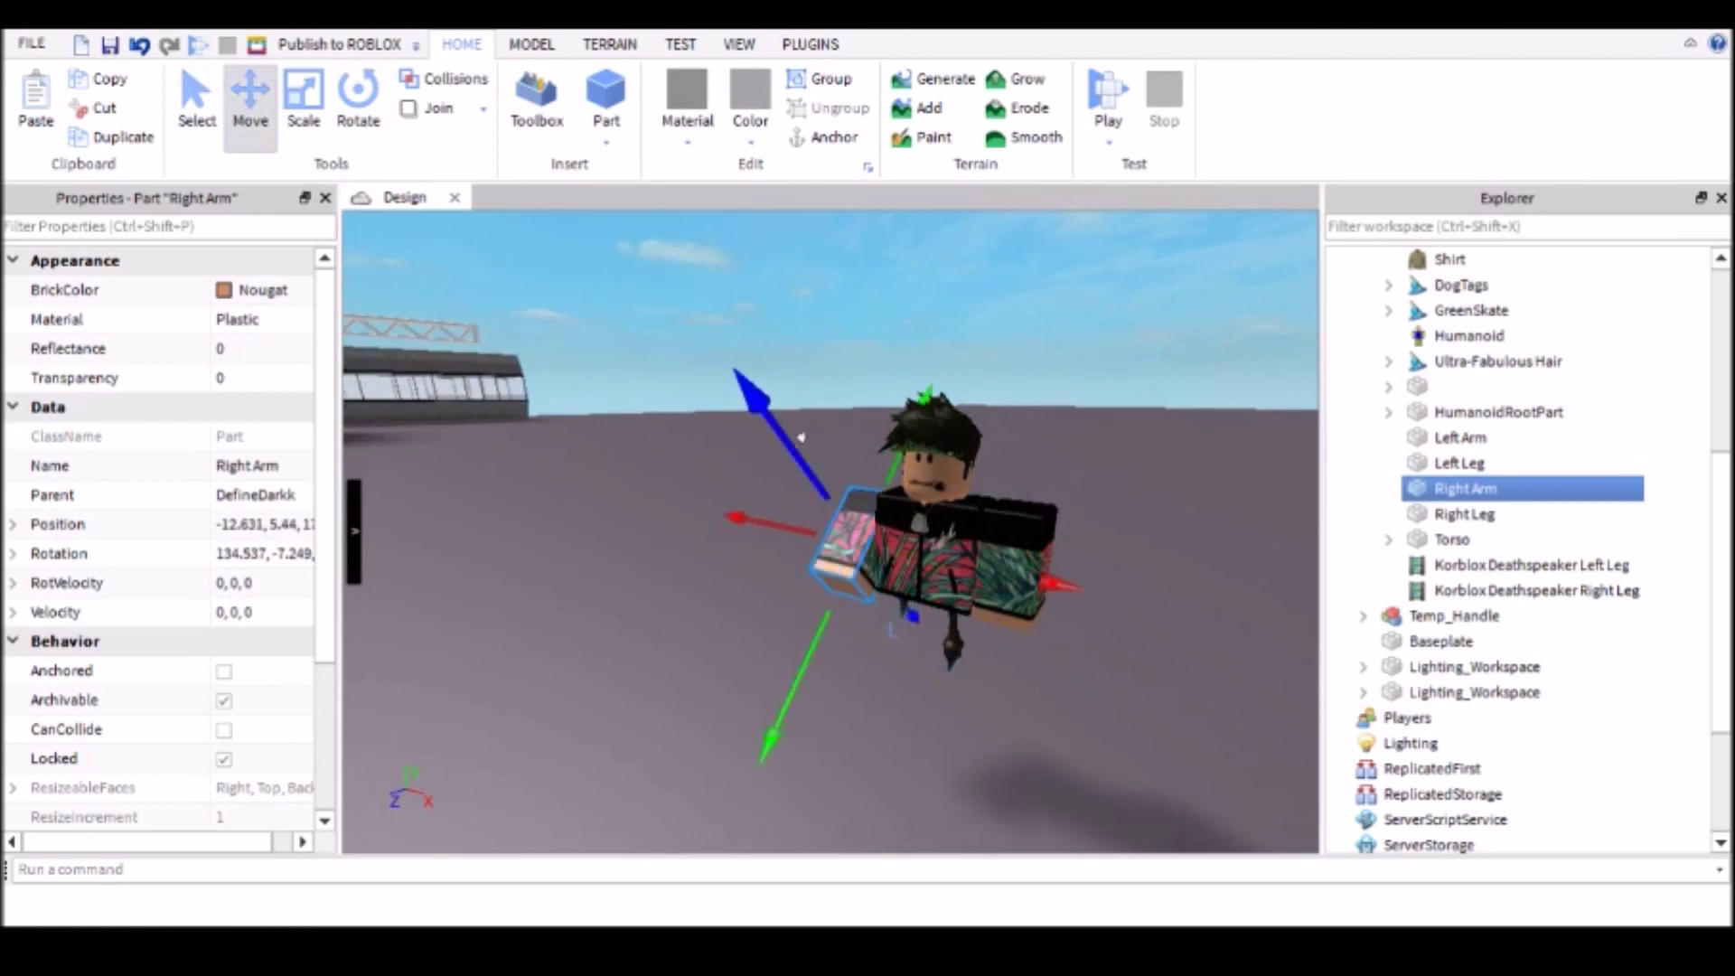
drag(801, 437, 783, 407)
click(772, 604)
Step: Examine the posed right arm's fit against the torso from several angles and distances, and look over the Workspace's object list
right_drag(773, 603, 782, 609)
scroll(780, 606, up, 2)
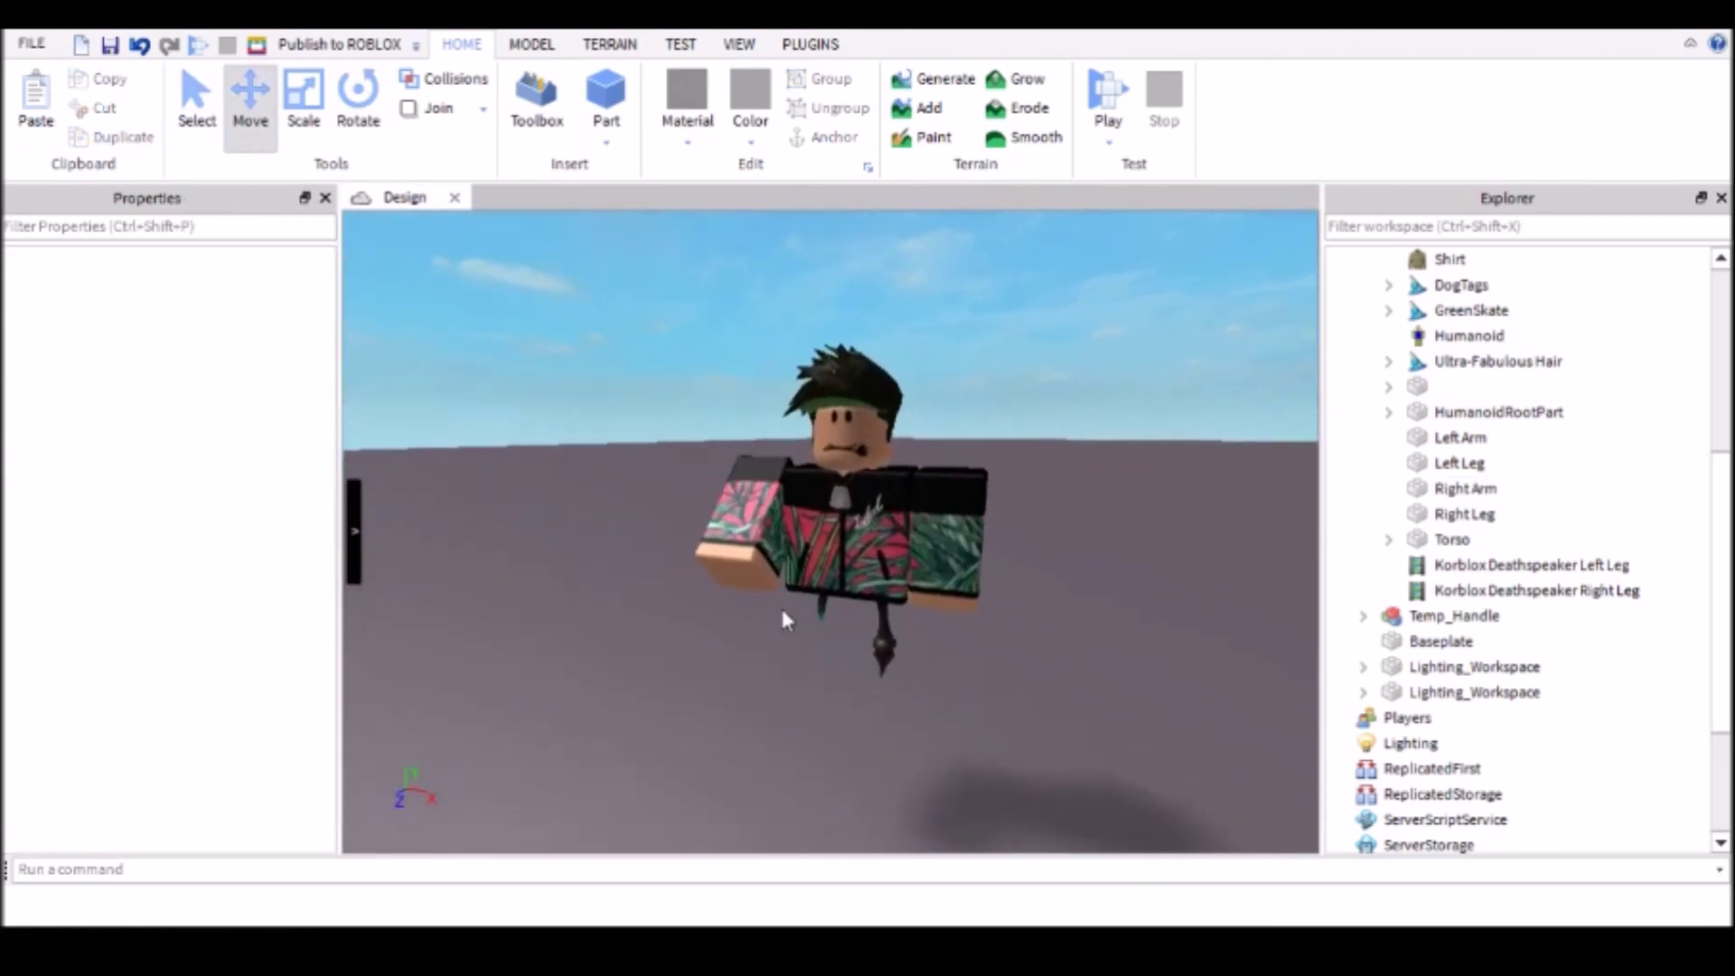
right_drag(1045, 497, 1045, 497)
scroll(1044, 497, down, 2)
right_drag(810, 324, 812, 394)
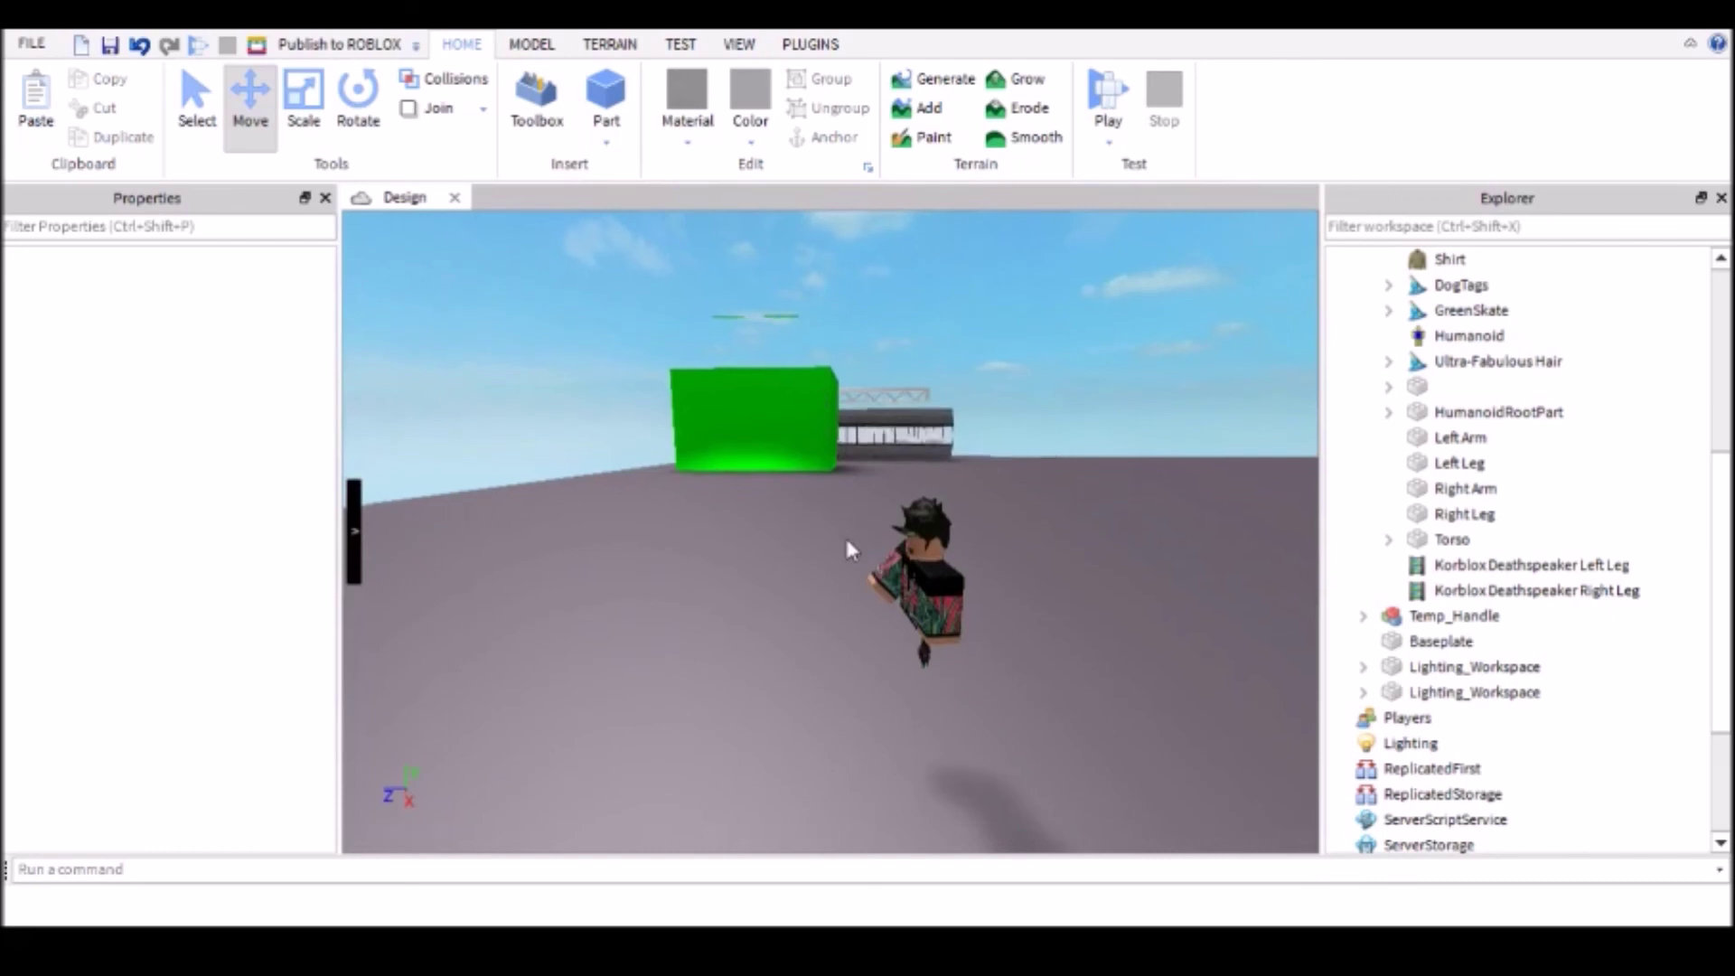
right_drag(845, 539, 846, 538)
scroll(846, 539, up, 3)
scroll(846, 538, up, 3)
scroll(845, 538, down, 3)
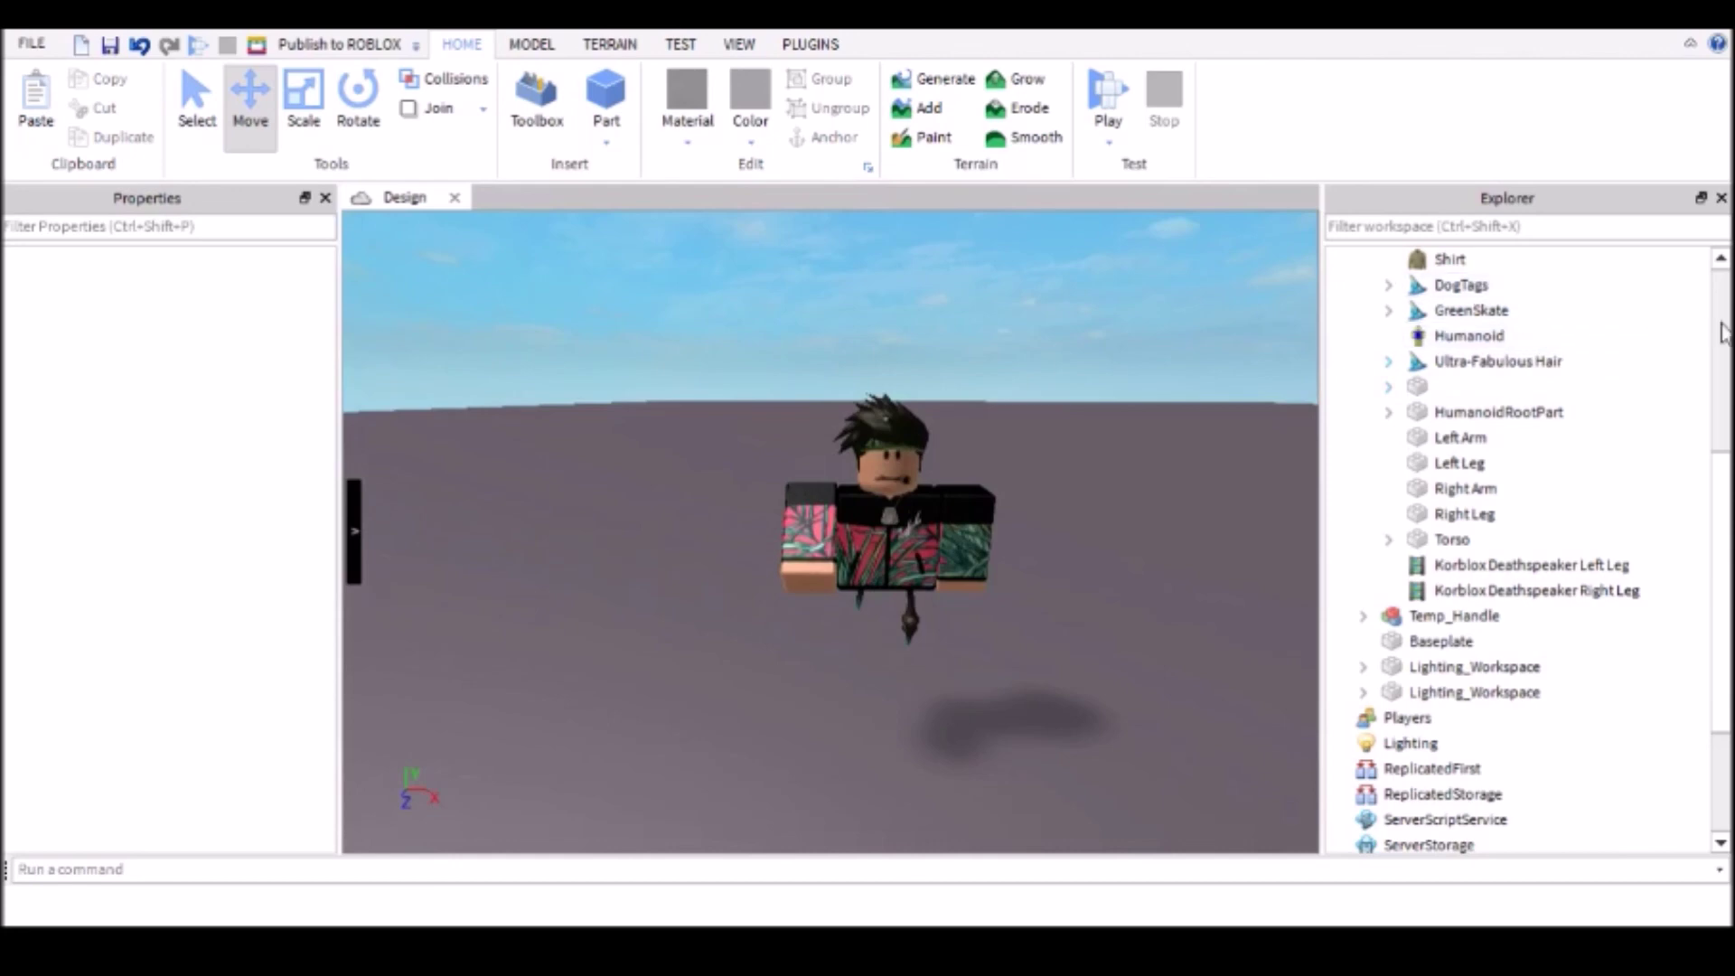
drag(1728, 501, 1725, 277)
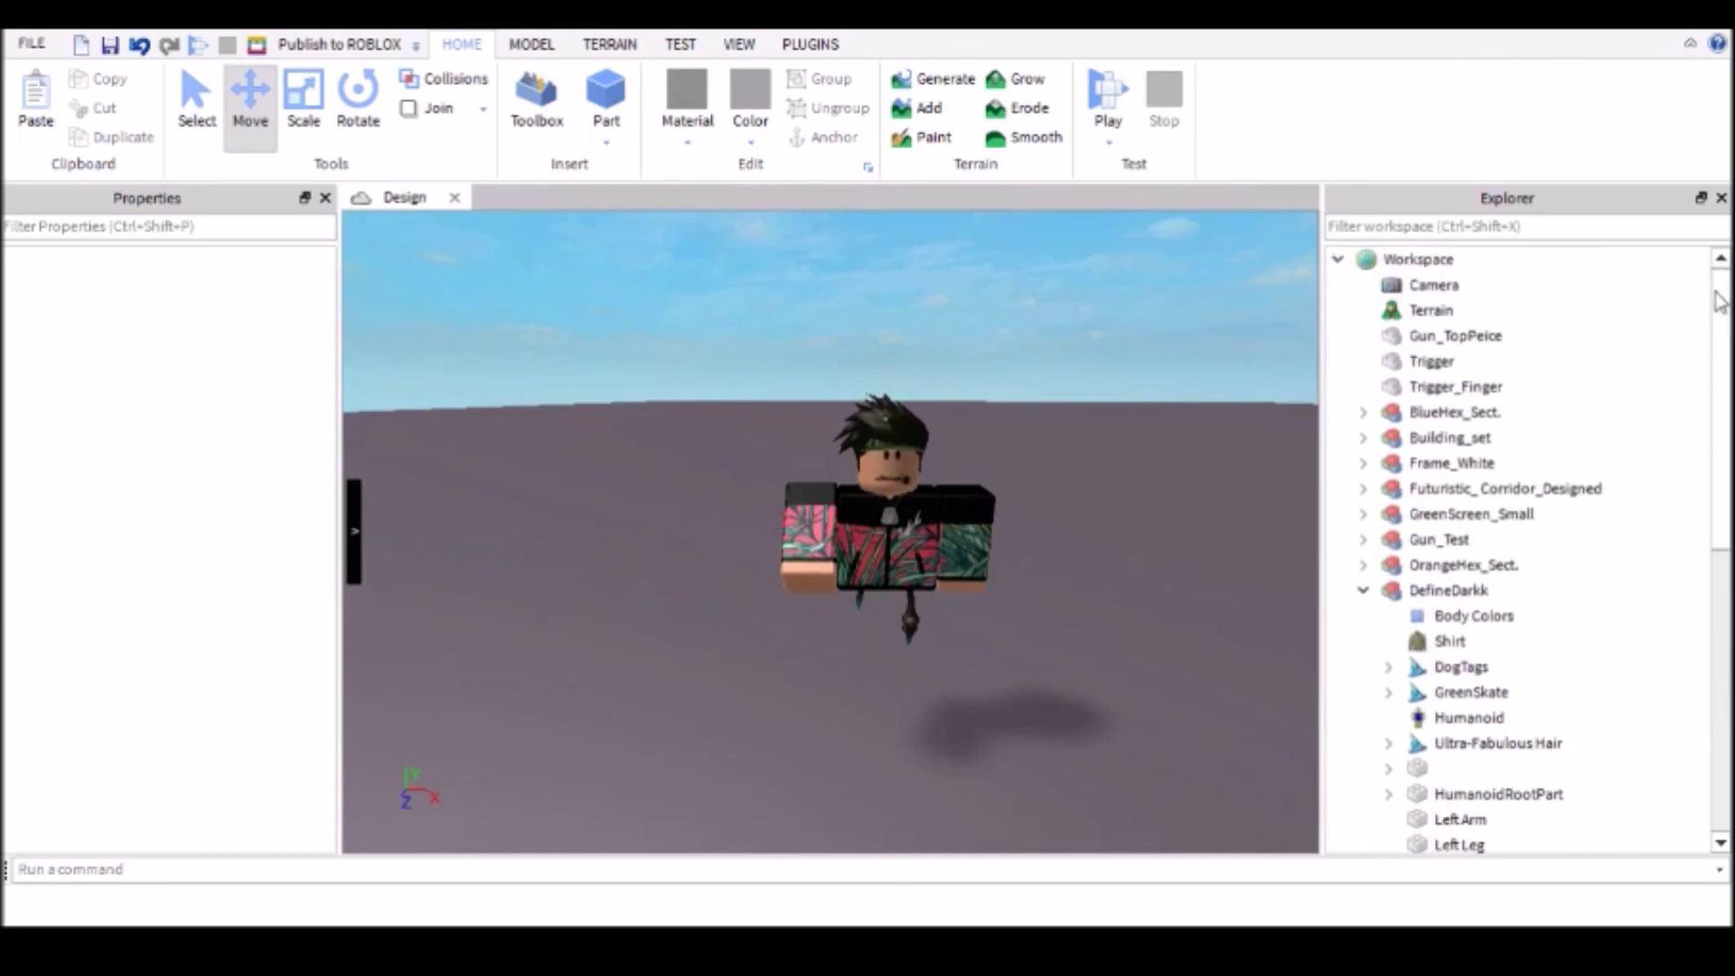
right_drag(1063, 386, 1061, 386)
scroll(1063, 386, down, 2)
scroll(1063, 386, up, 3)
scroll(1062, 386, down, 3)
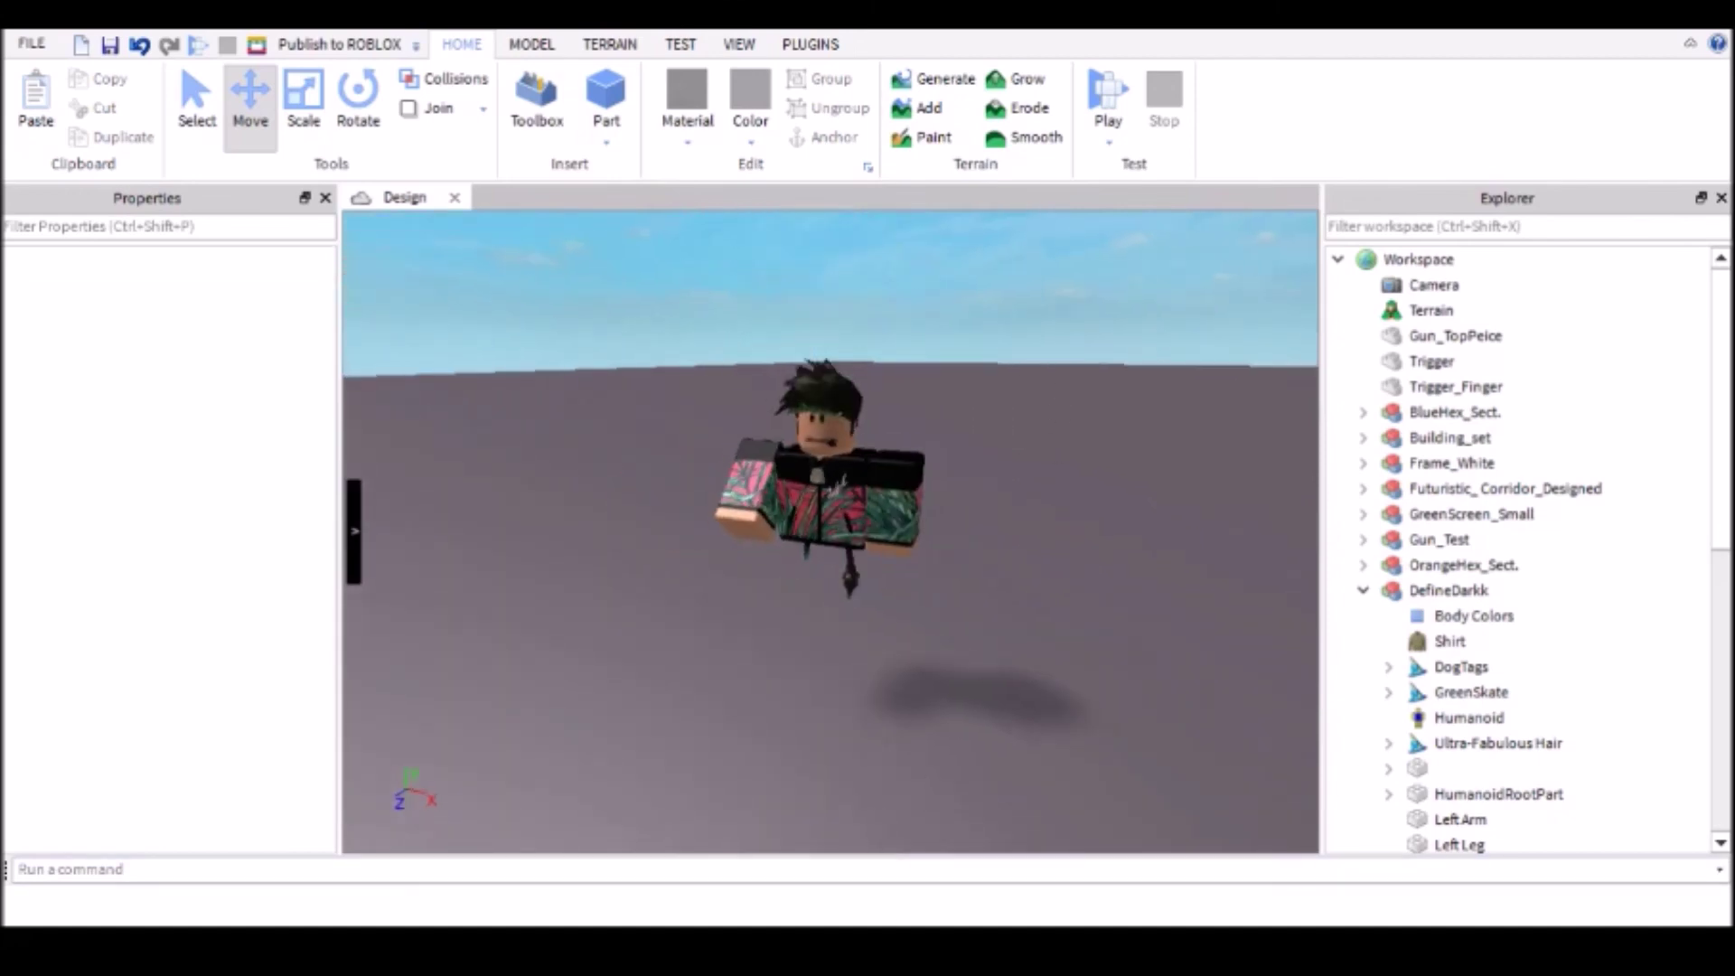